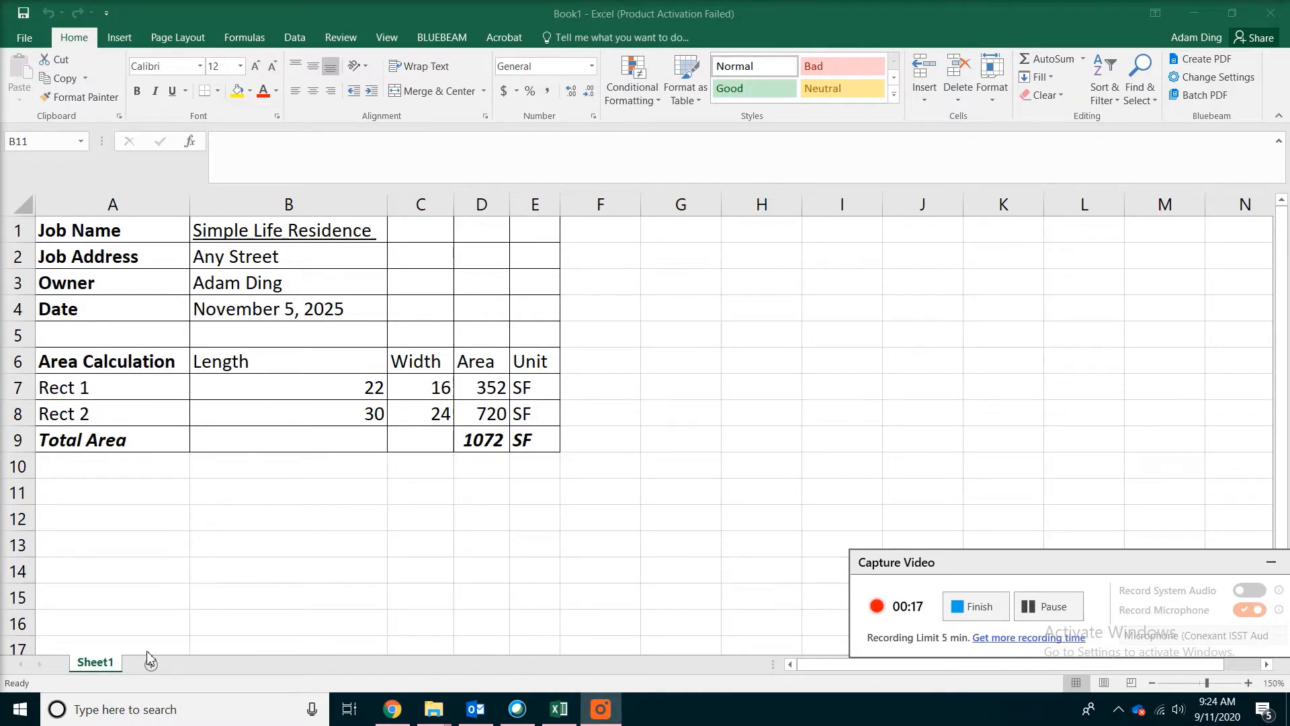
# Step: Rename the Sheet1 worksheet as "Project Info"
pyautogui.doubleClick(98, 665)
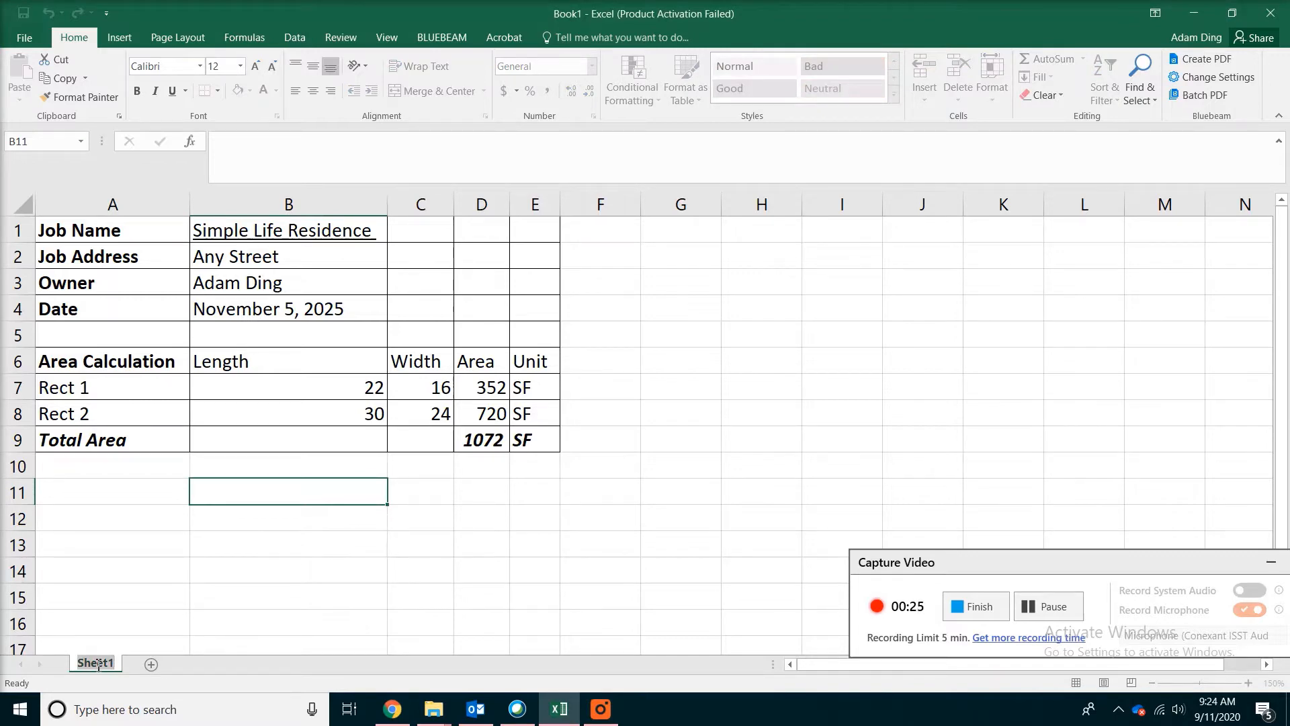
pyautogui.click(111, 623)
pyautogui.rightClick(109, 666)
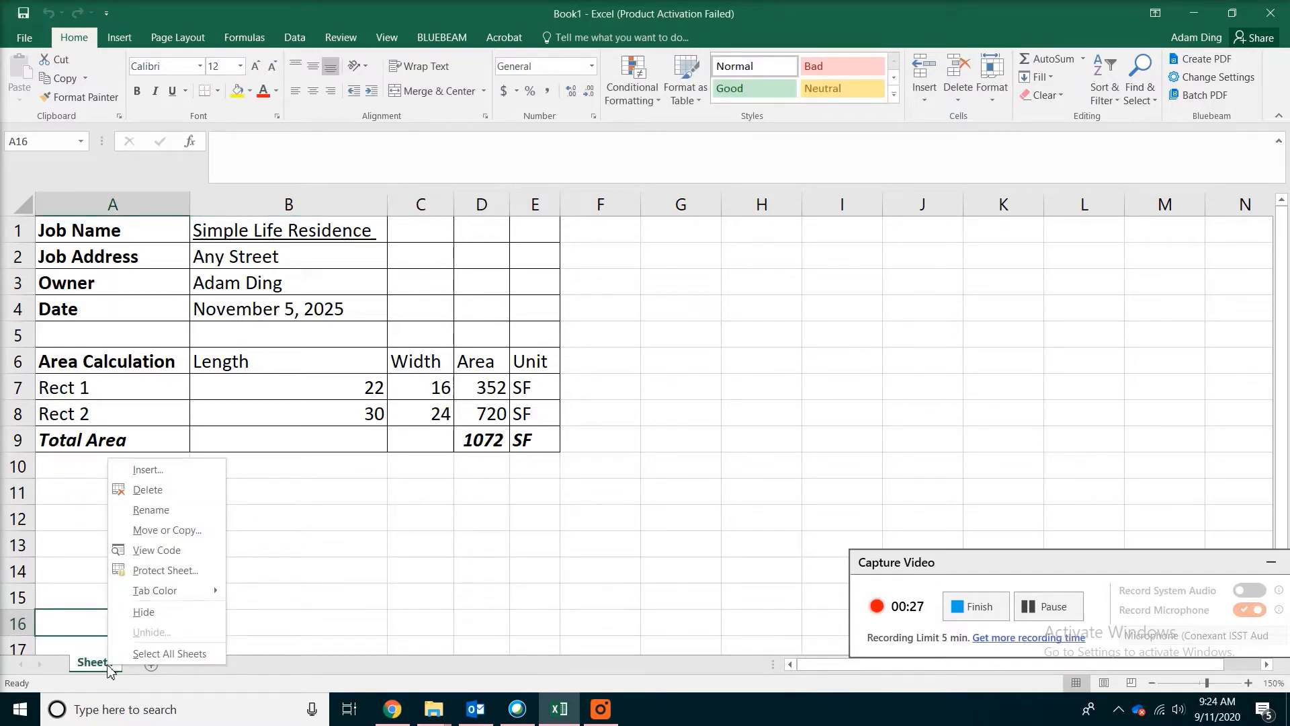
pyautogui.click(155, 510)
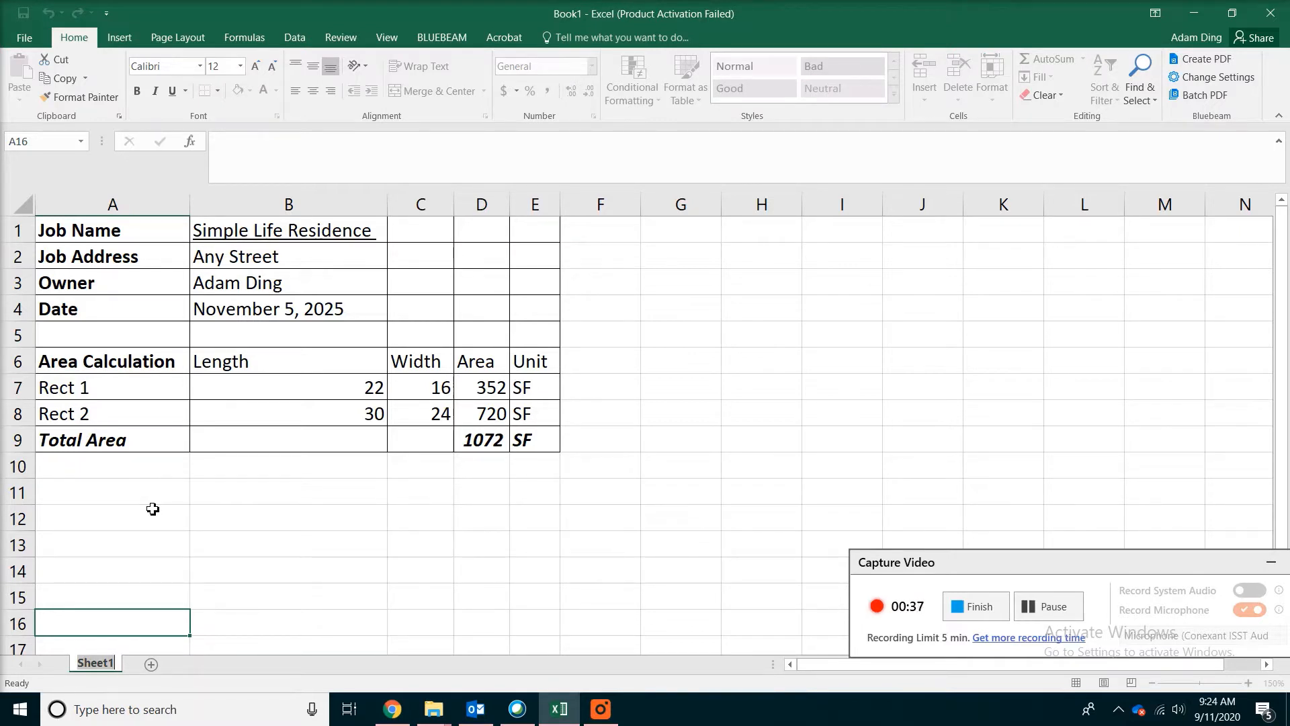
pyautogui.write('Pro')
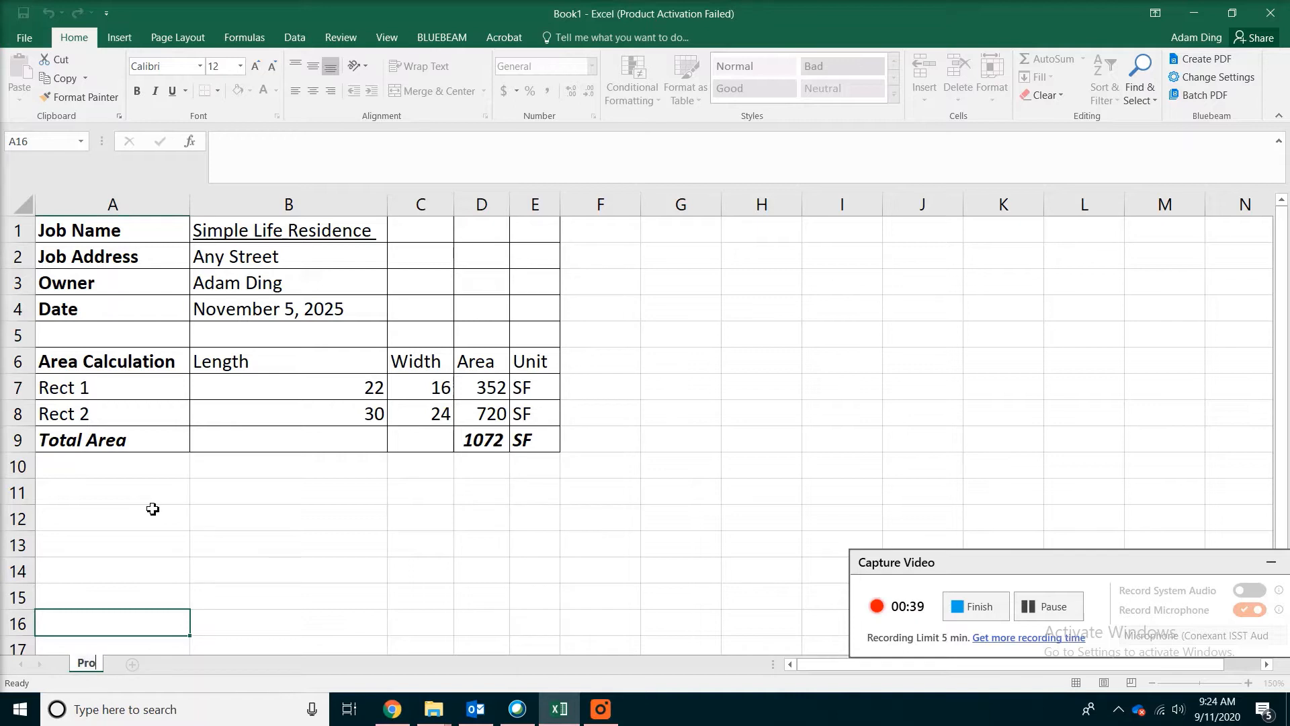
pyautogui.write('ject Info')
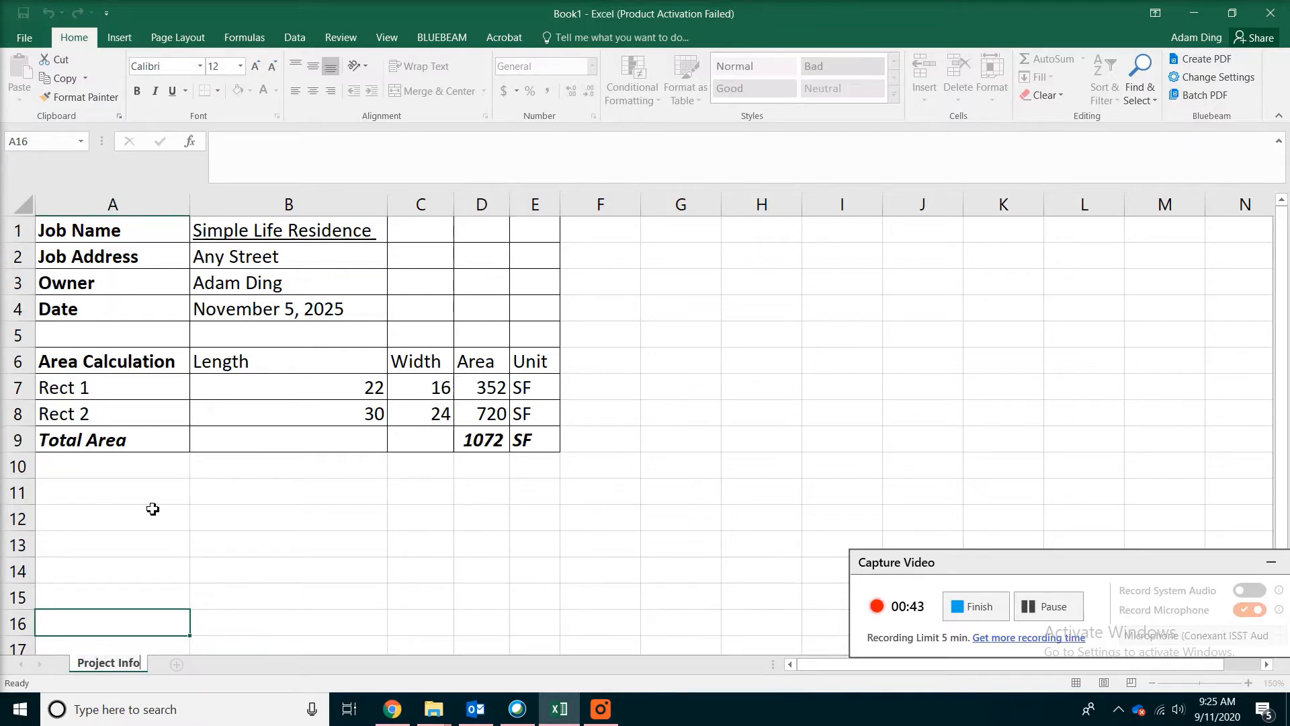
pyautogui.press('Return')
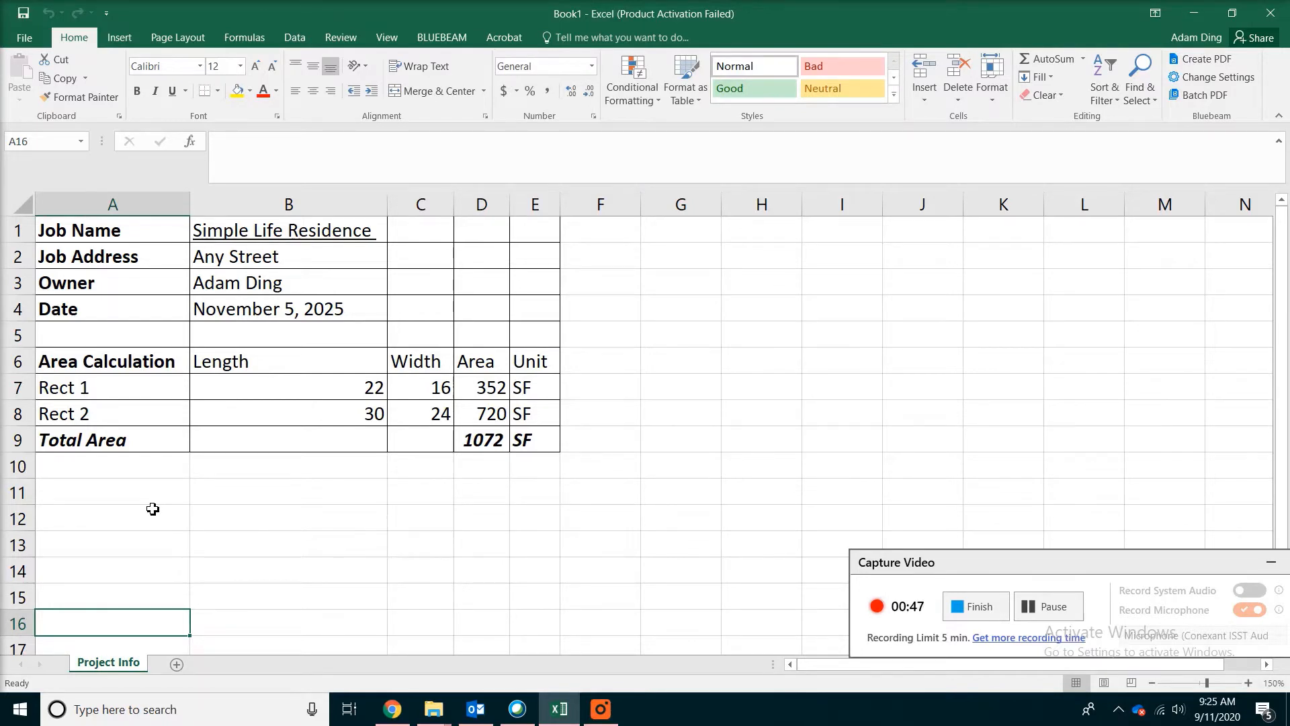
# Step: Add a new worksheet after Project Info and name it "Cost Summary"
pyautogui.click(177, 664)
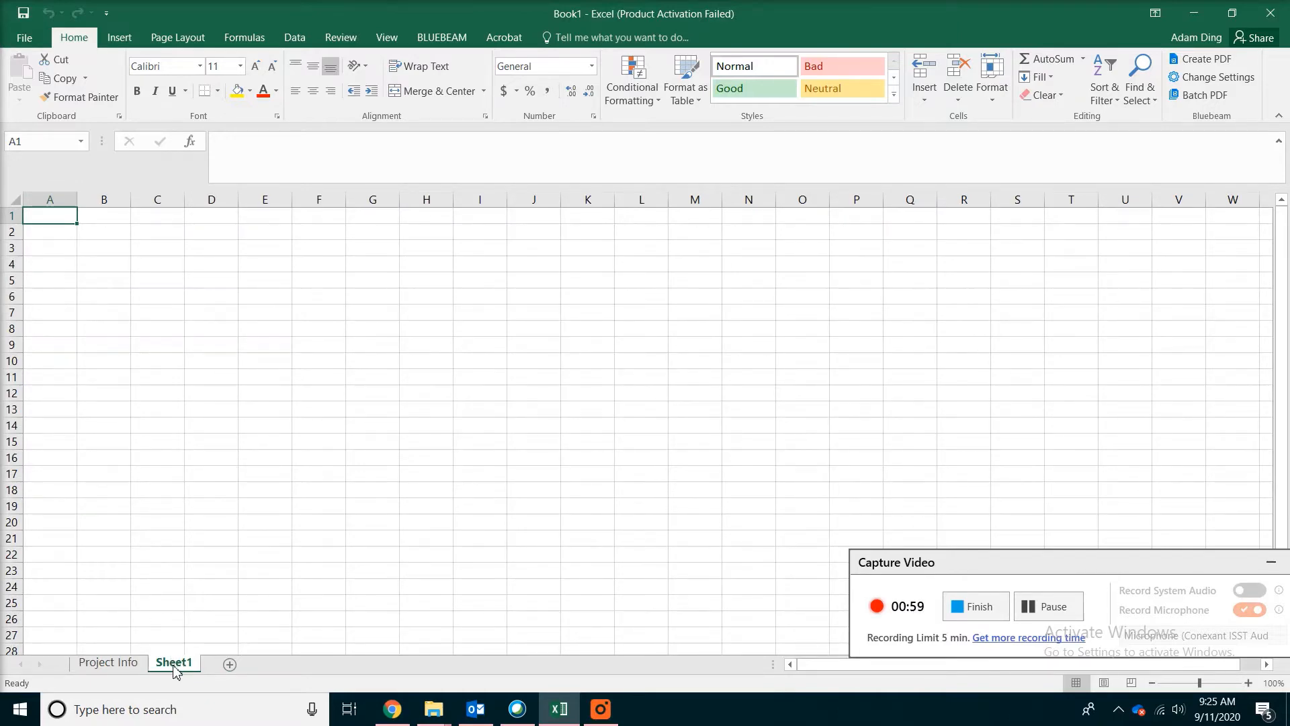
pyautogui.doubleClick(175, 665)
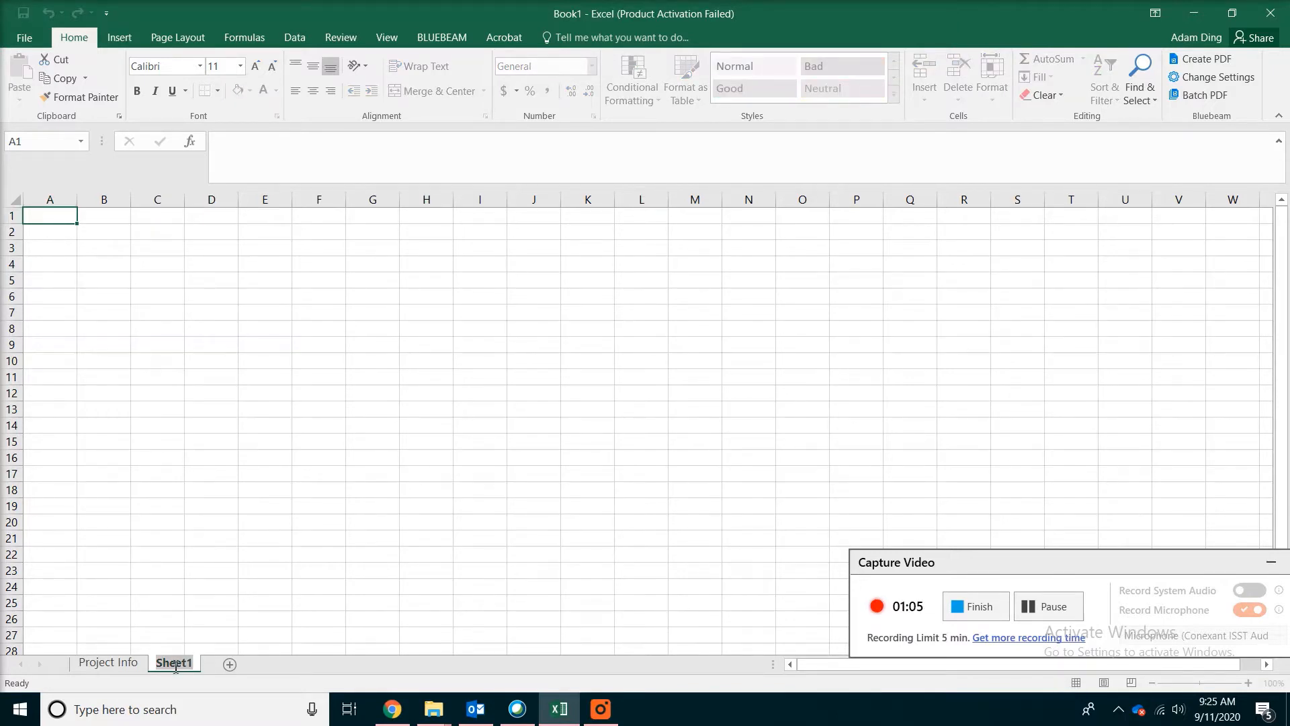
pyautogui.write('Co')
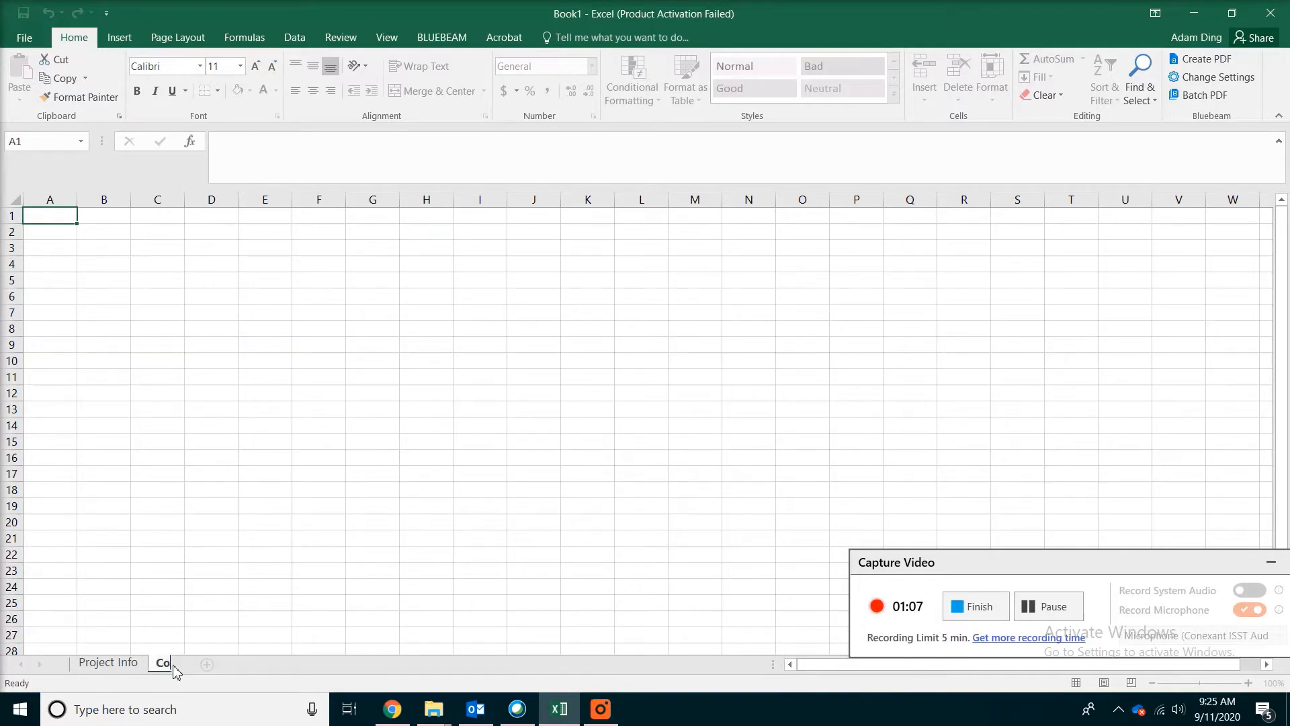
pyautogui.write('st Summary')
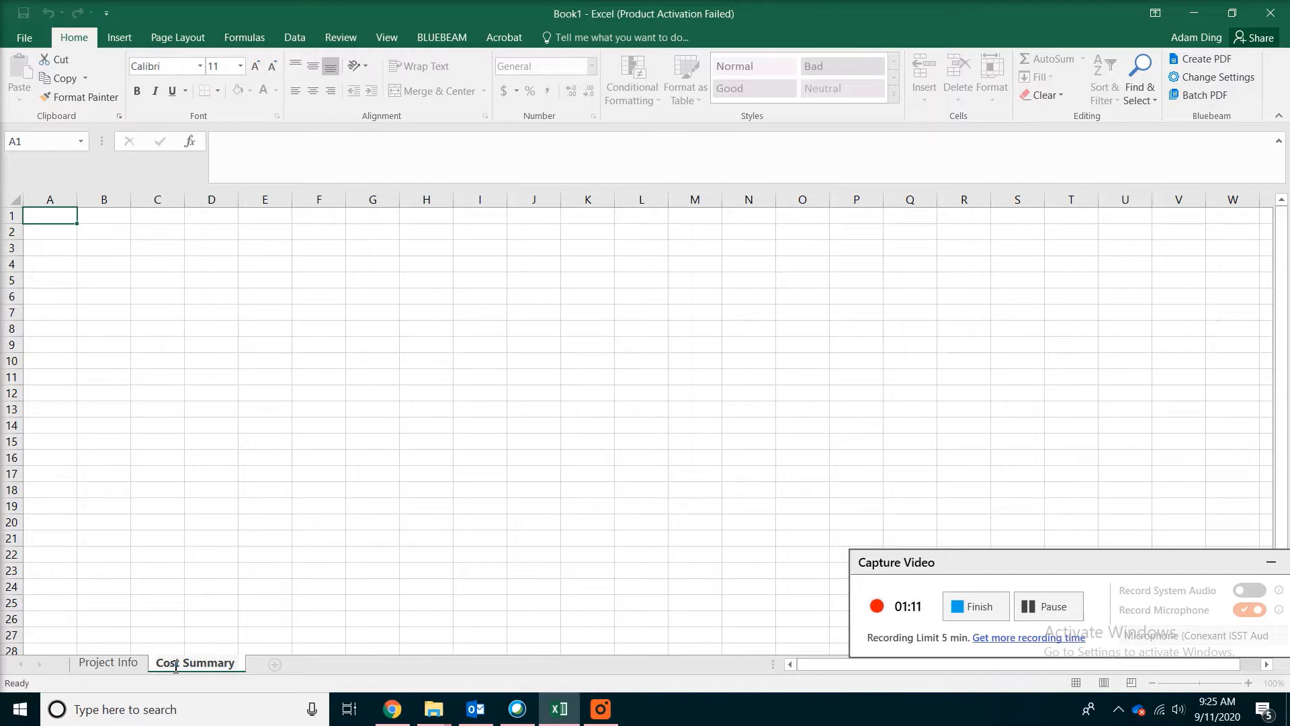
pyautogui.press('Return')
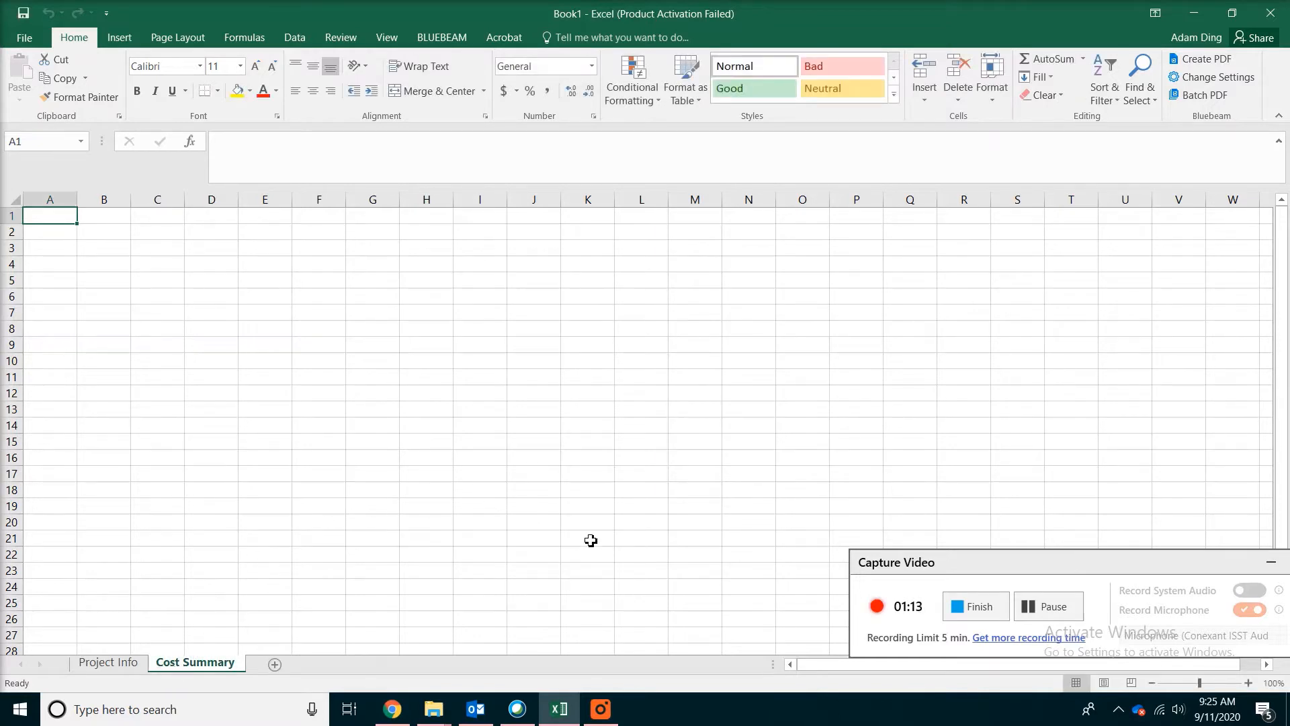
# Step: Enter the title "Simple Life Residence Cost Summary" in cell A1 of the Cost Summary sheet
pyautogui.click(1074, 625)
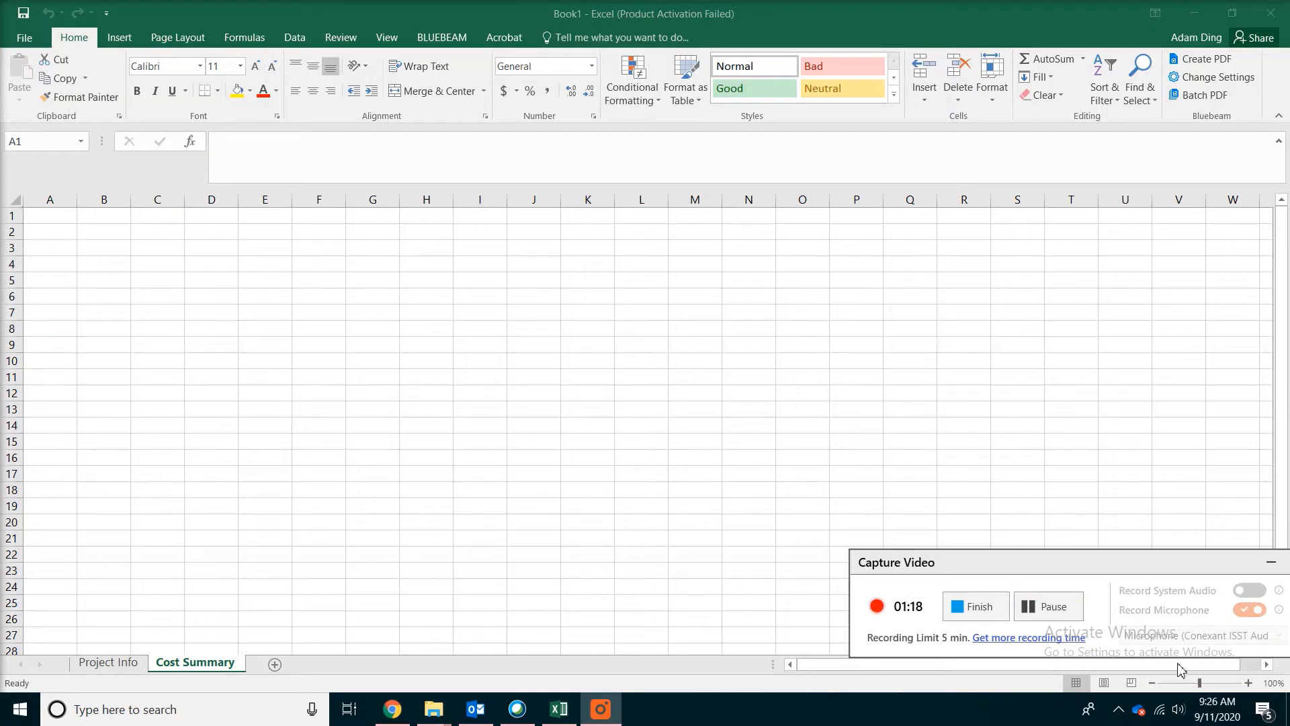
pyautogui.moveTo(1200, 685); pyautogui.dragTo(1217, 685)
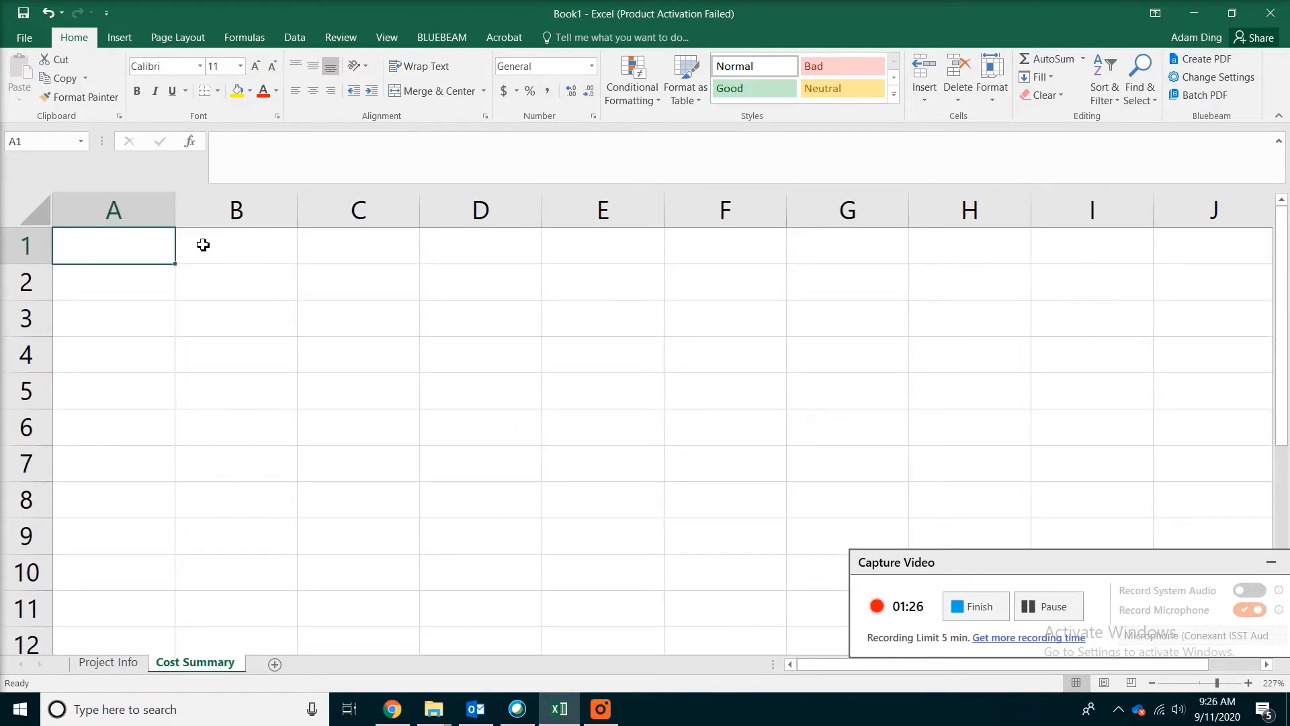
pyautogui.write('Simp')
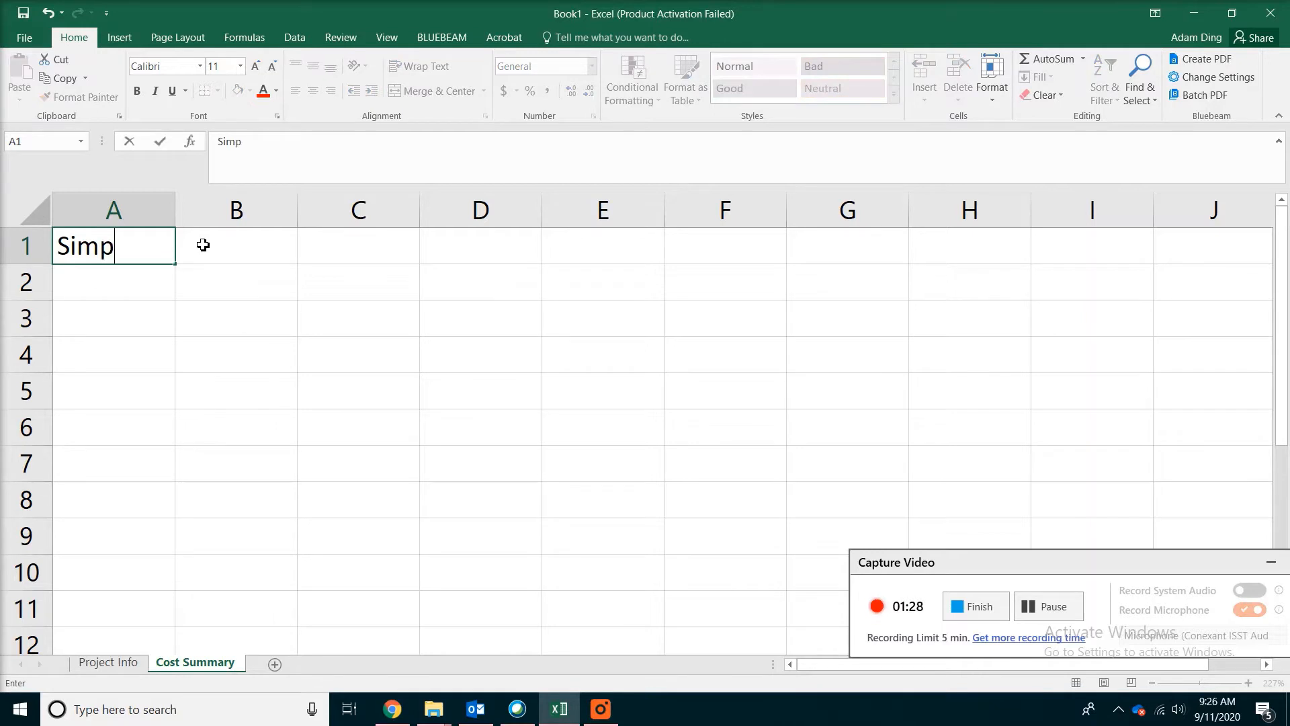
pyautogui.write('le Life ')
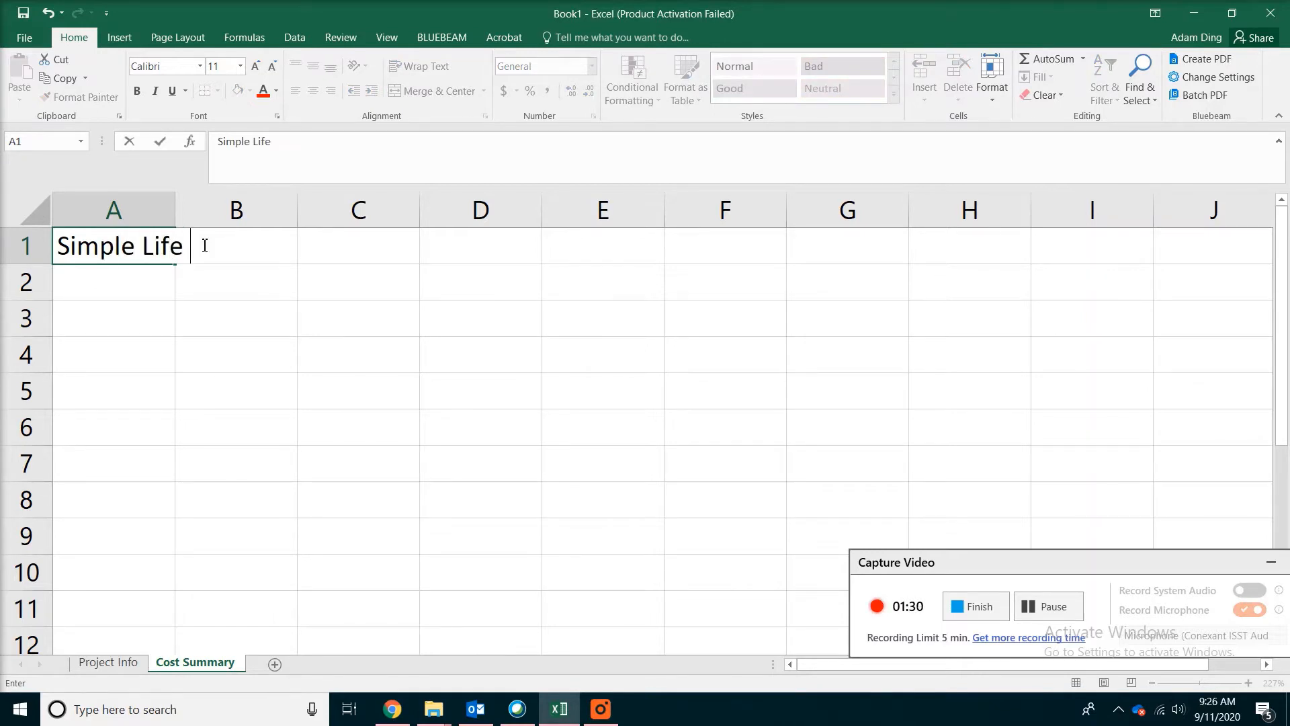
pyautogui.write('Residence Co')
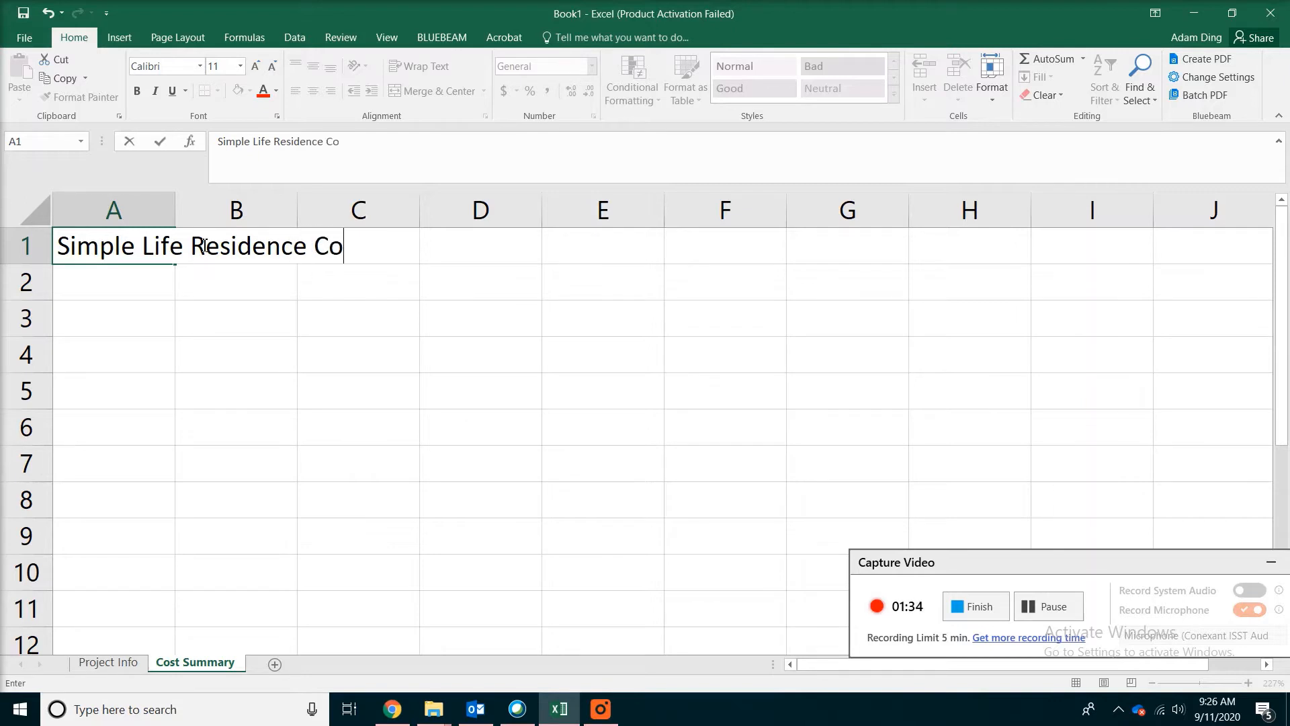
pyautogui.write('st Sumar')
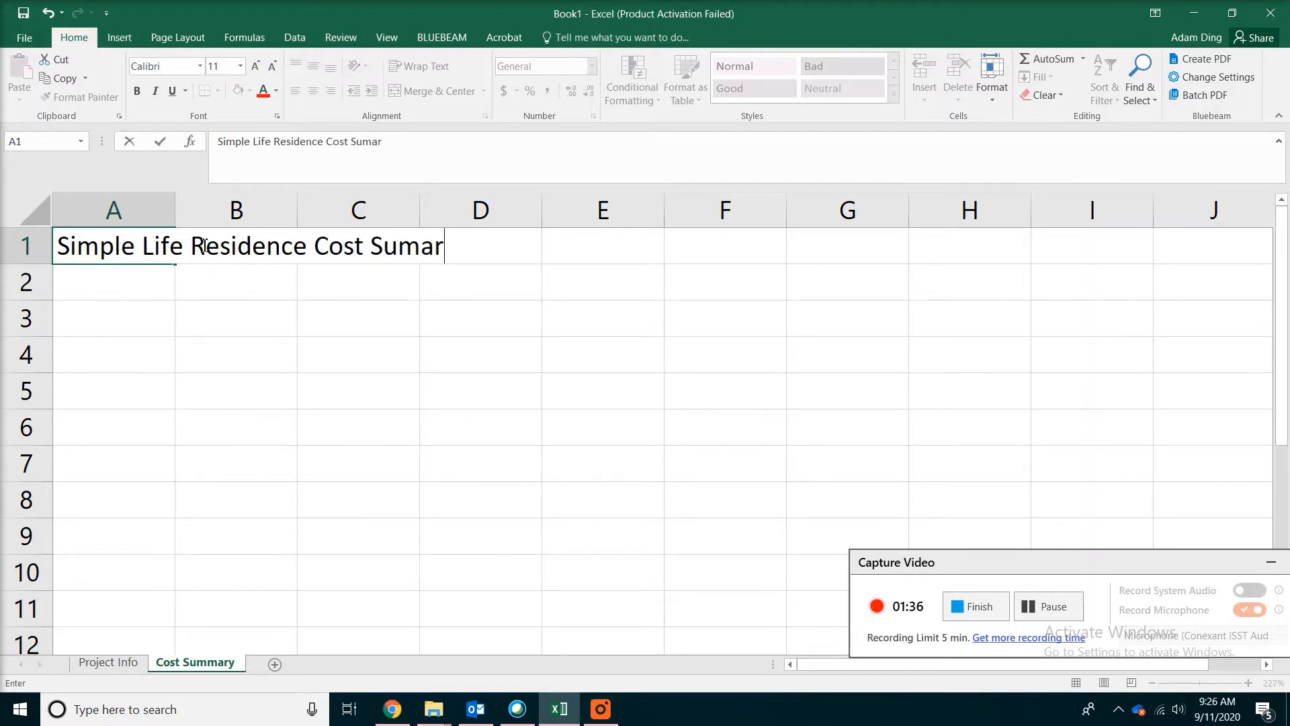
pyautogui.press('BackSpace')
pyautogui.press('BackSpace')
pyautogui.write('mary')
pyautogui.press('Return')
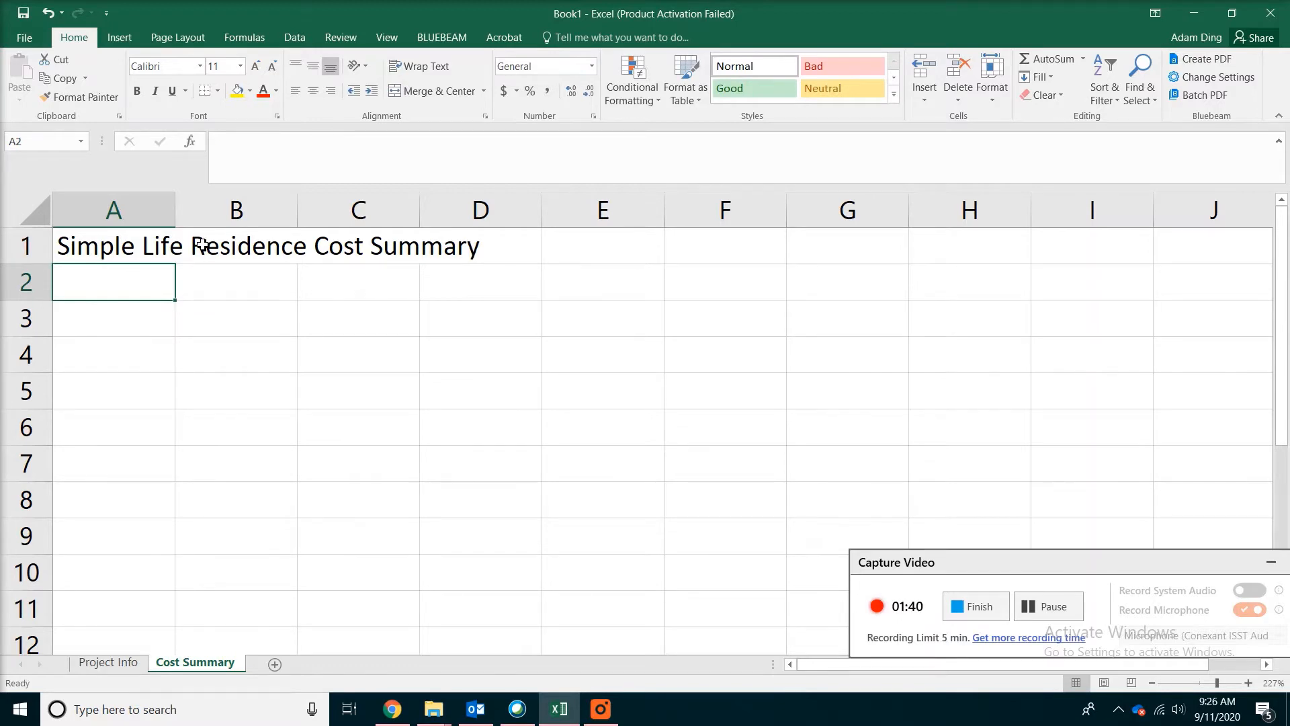
# Step: Merge and center the title across A1:F1 and make it bold
pyautogui.click(142, 250)
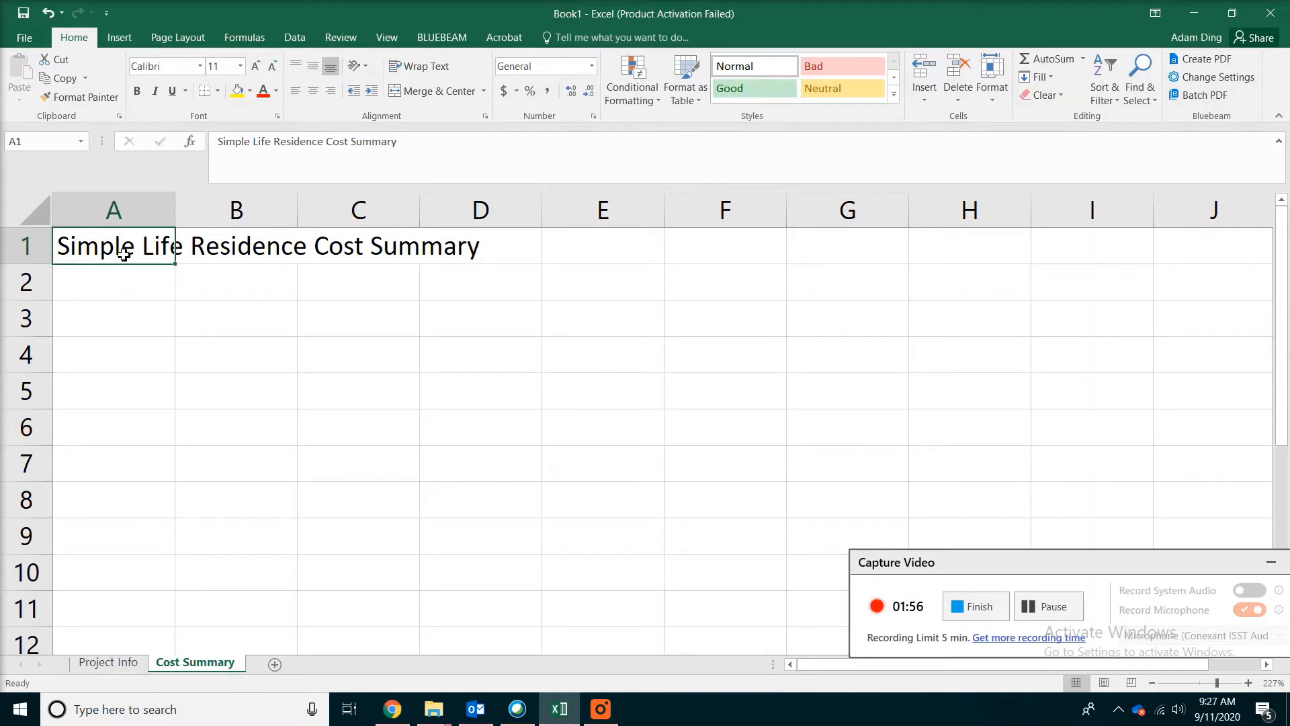
pyautogui.moveTo(122, 255); pyautogui.dragTo(711, 253)
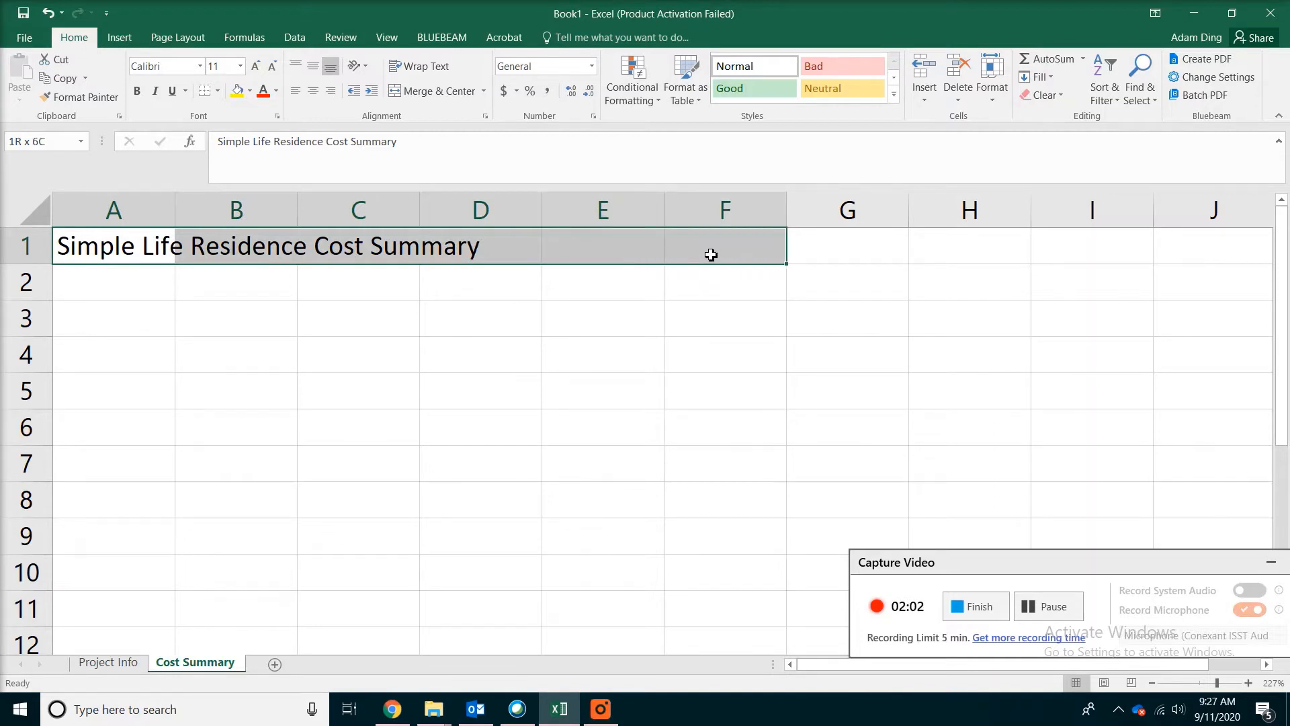
pyautogui.moveTo(711, 254); pyautogui.dragTo(708, 253)
pyautogui.click(416, 99)
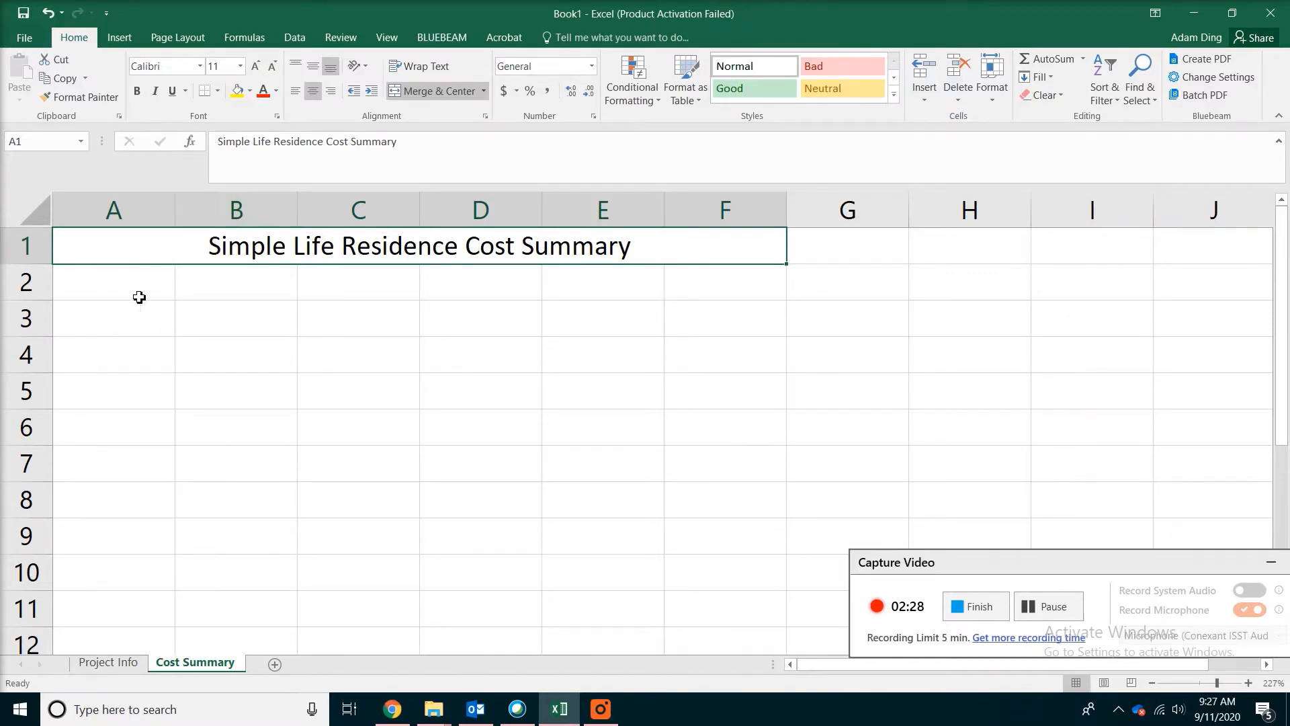
pyautogui.click(137, 98)
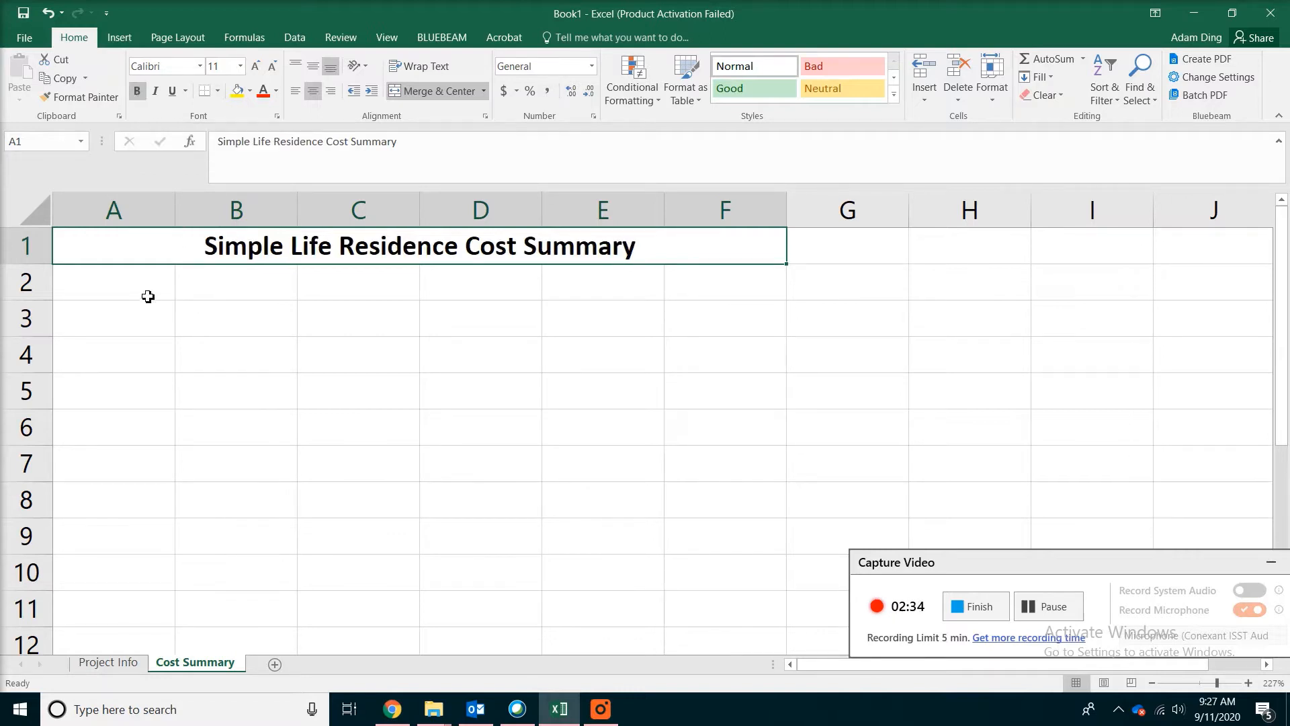
pyautogui.click(126, 281)
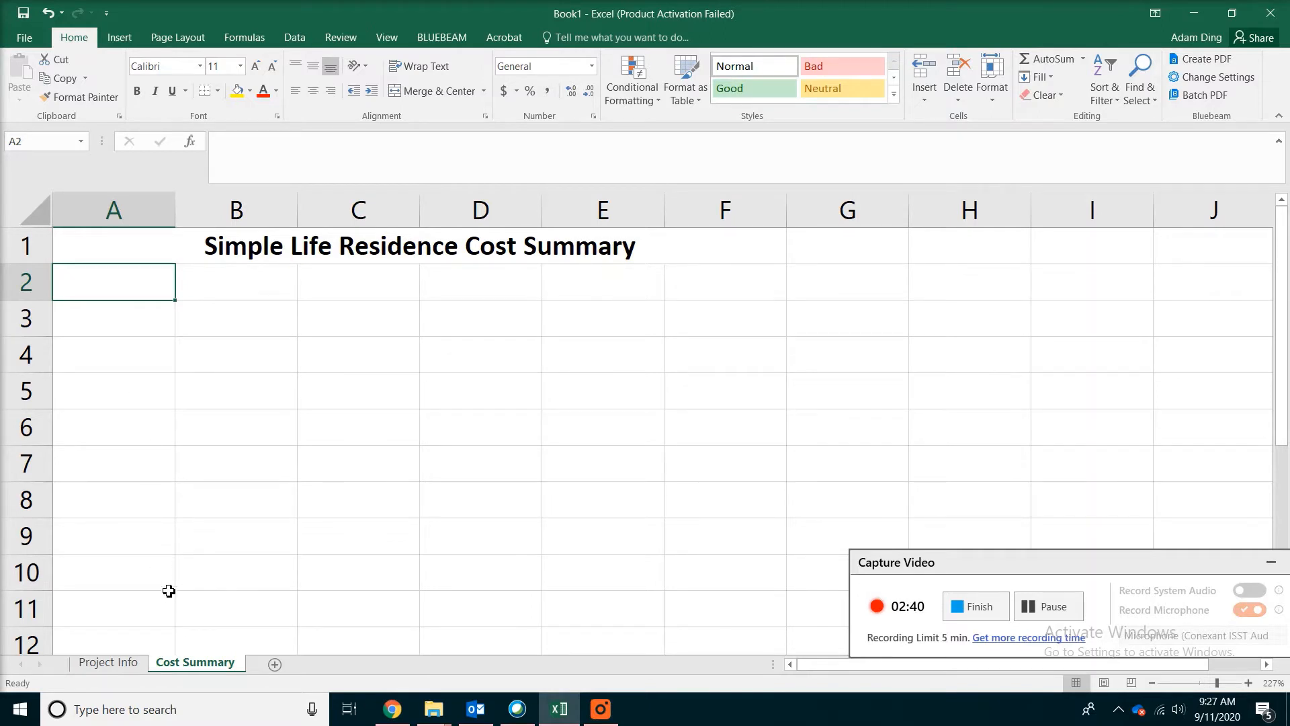
pyautogui.click(1044, 611)
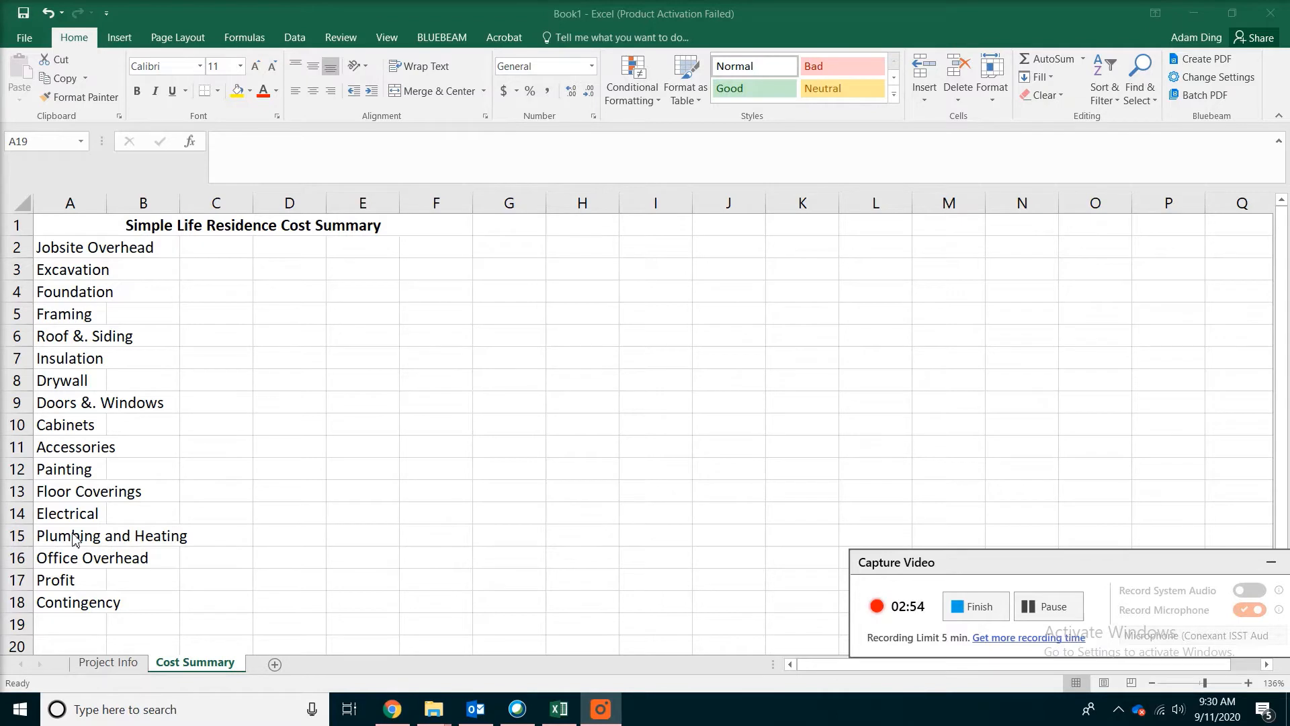
pyautogui.hotkey('alt', 'Tab')
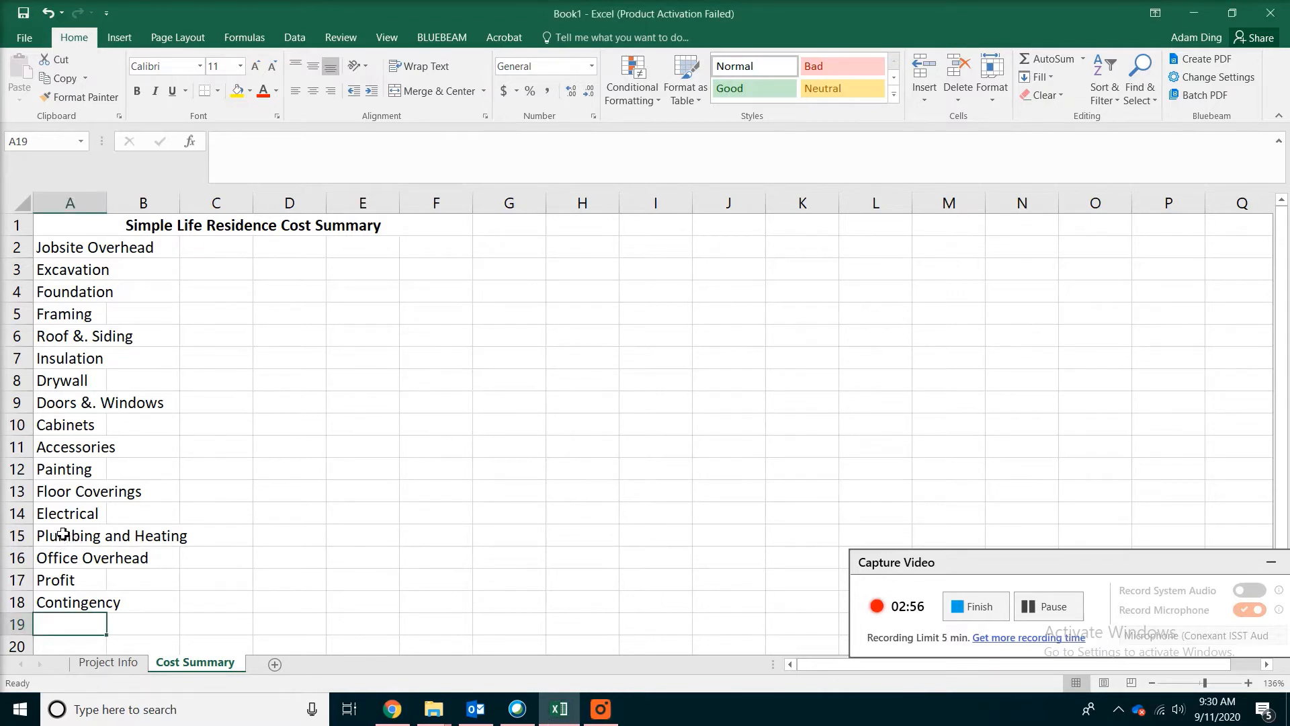
# Step: Turn on text wrapping for the "Plumbing and Heating" cell A15
pyautogui.click(63, 534)
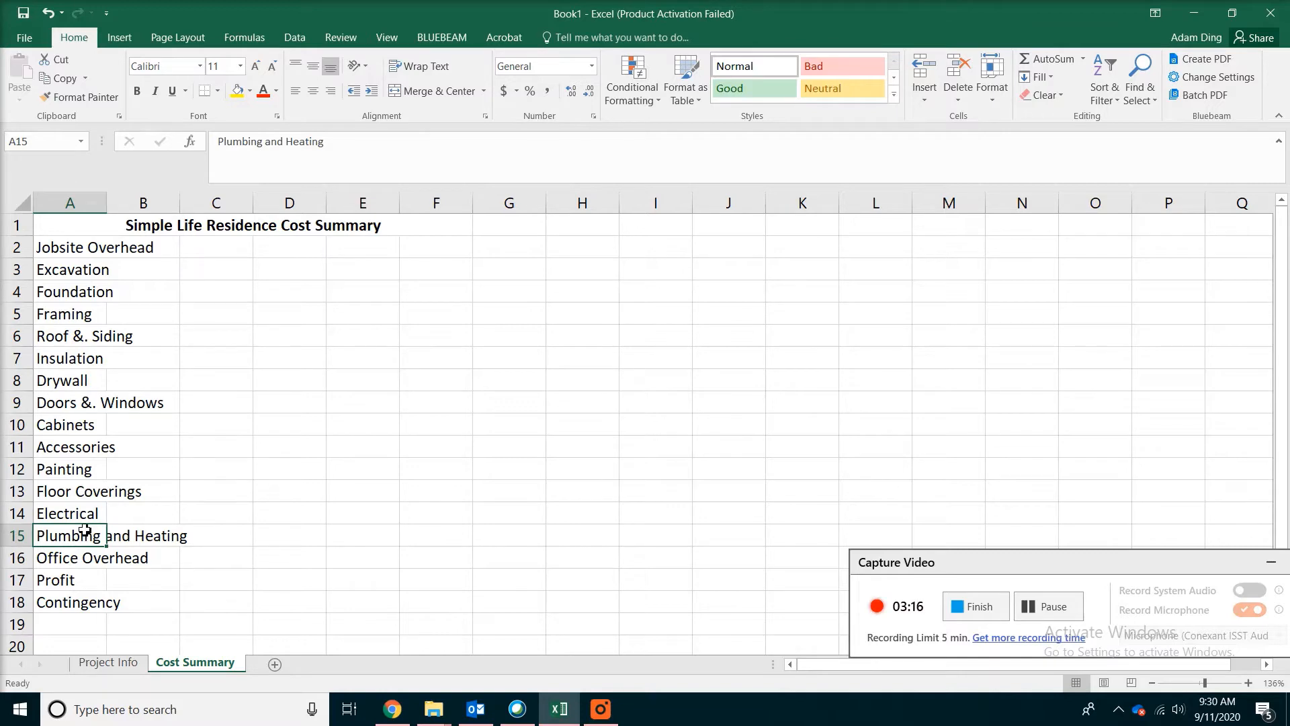
pyautogui.rightClick(82, 537)
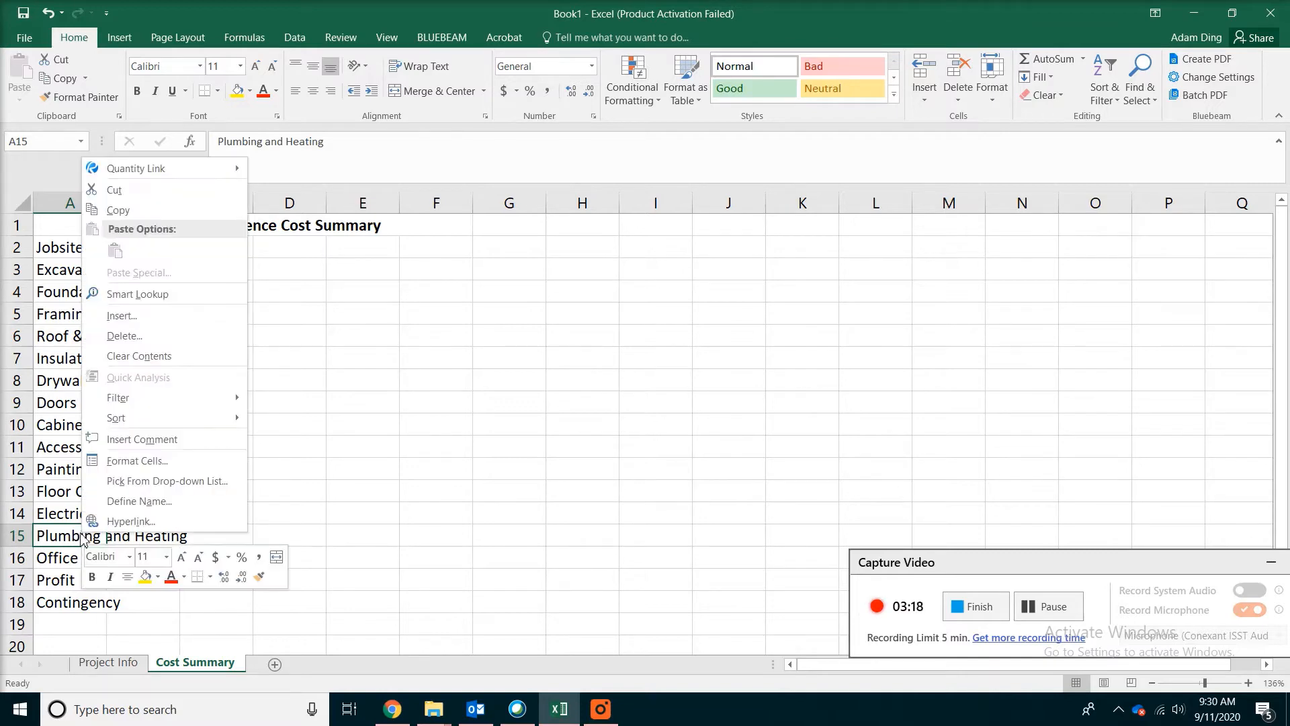
pyautogui.click(130, 464)
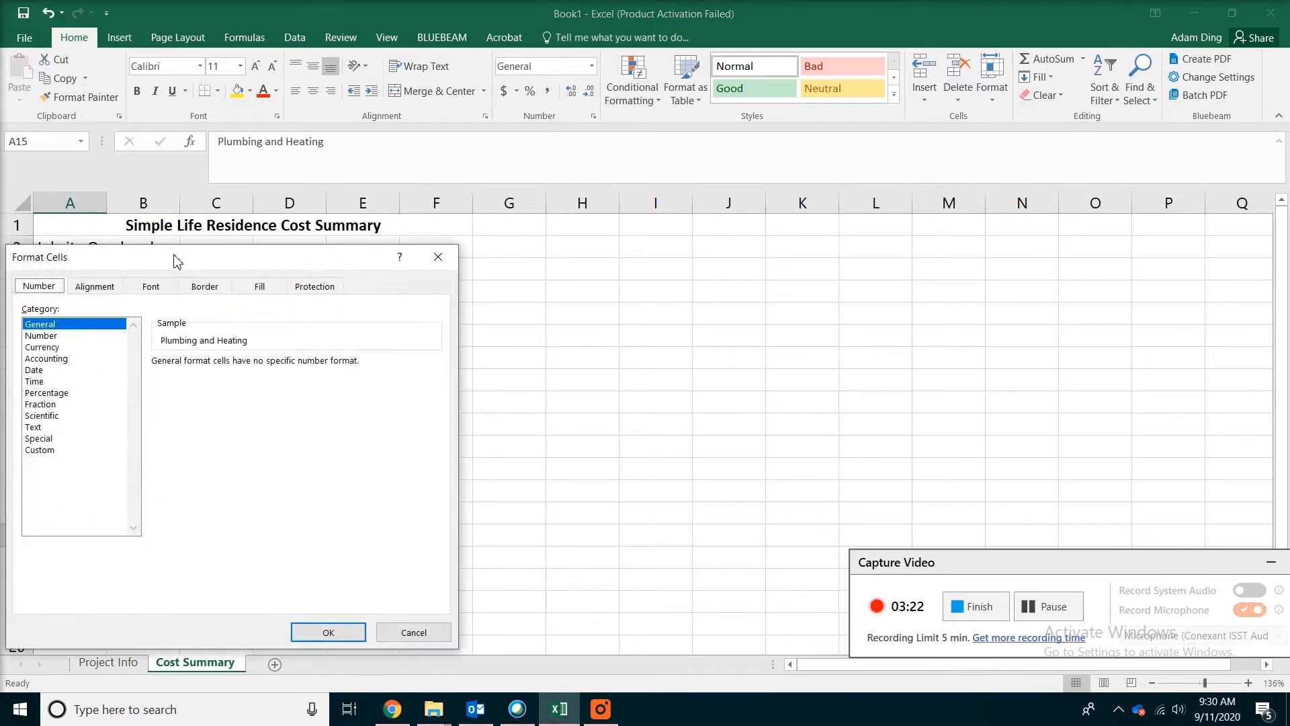
pyautogui.moveTo(176, 260); pyautogui.dragTo(471, 260)
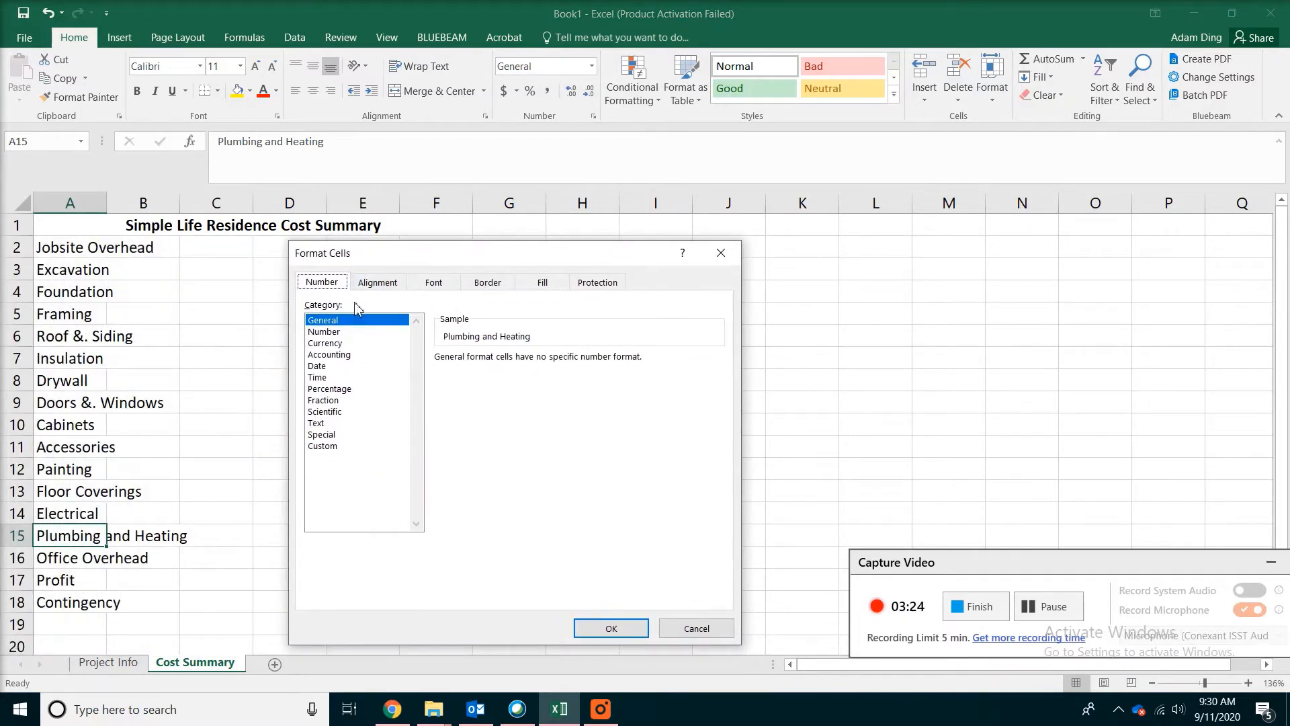
pyautogui.click(377, 285)
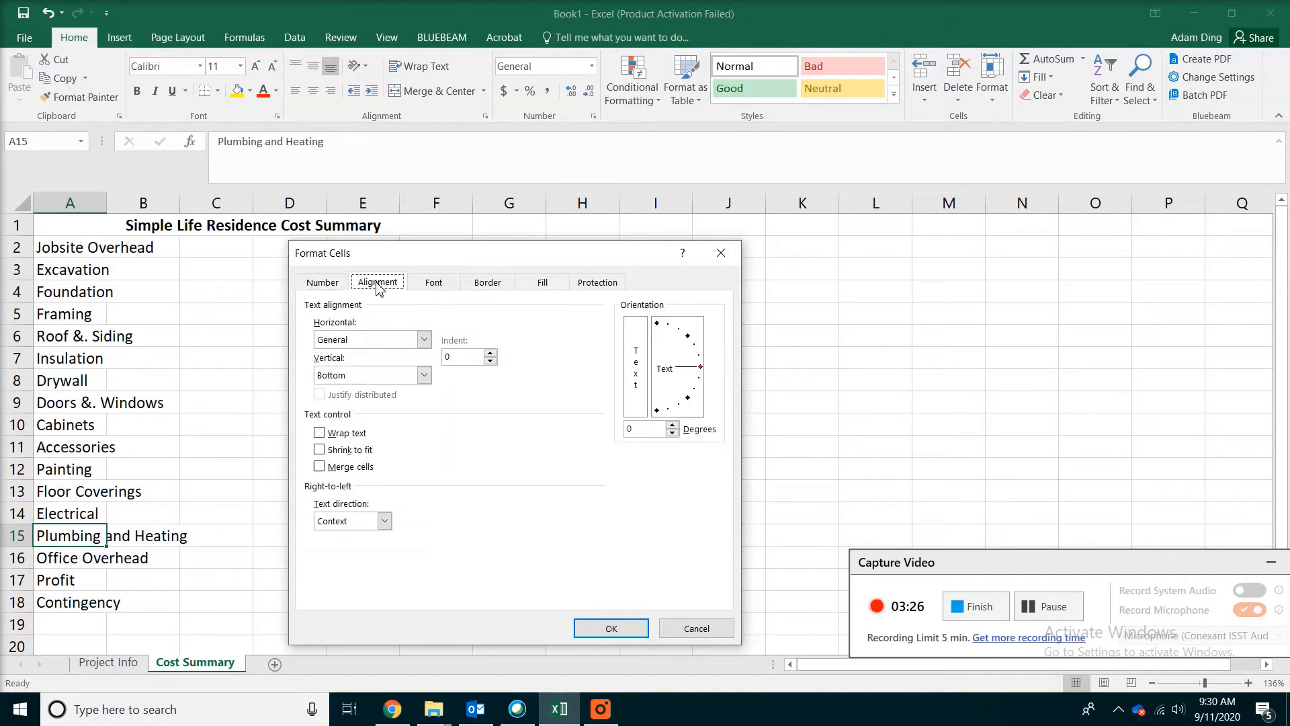
pyautogui.click(319, 434)
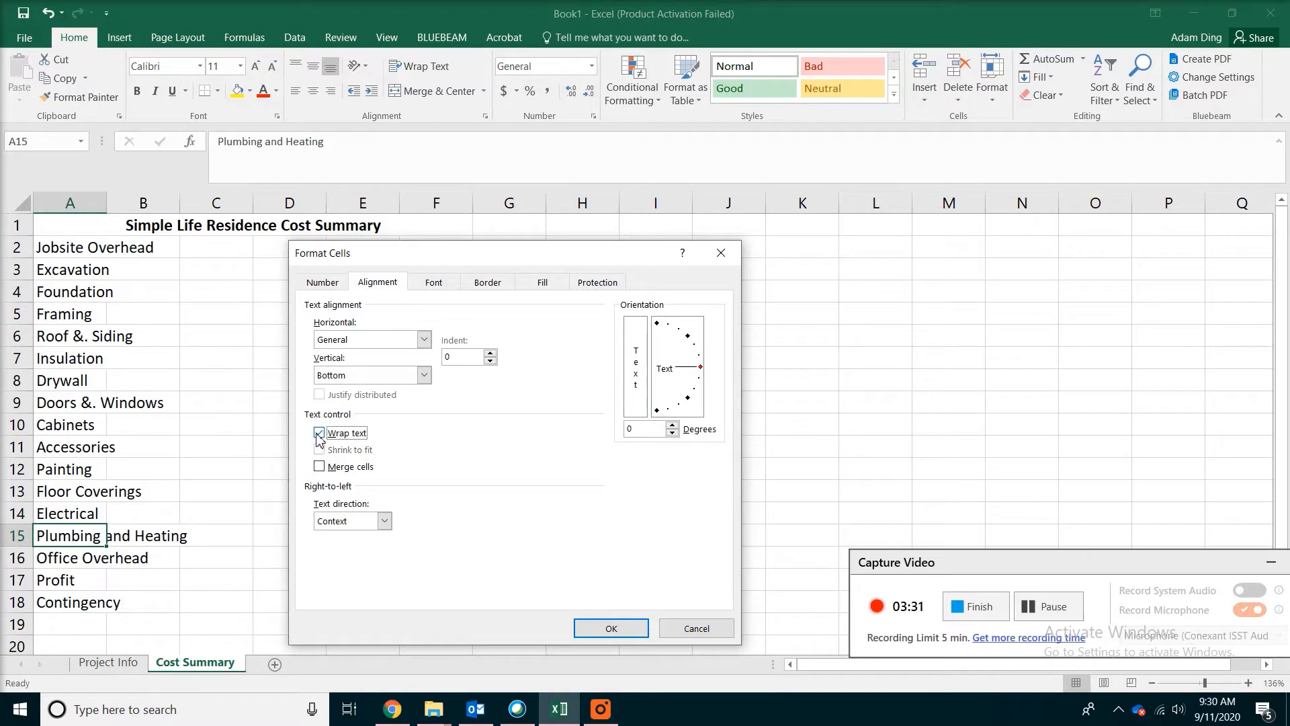
pyautogui.click(599, 631)
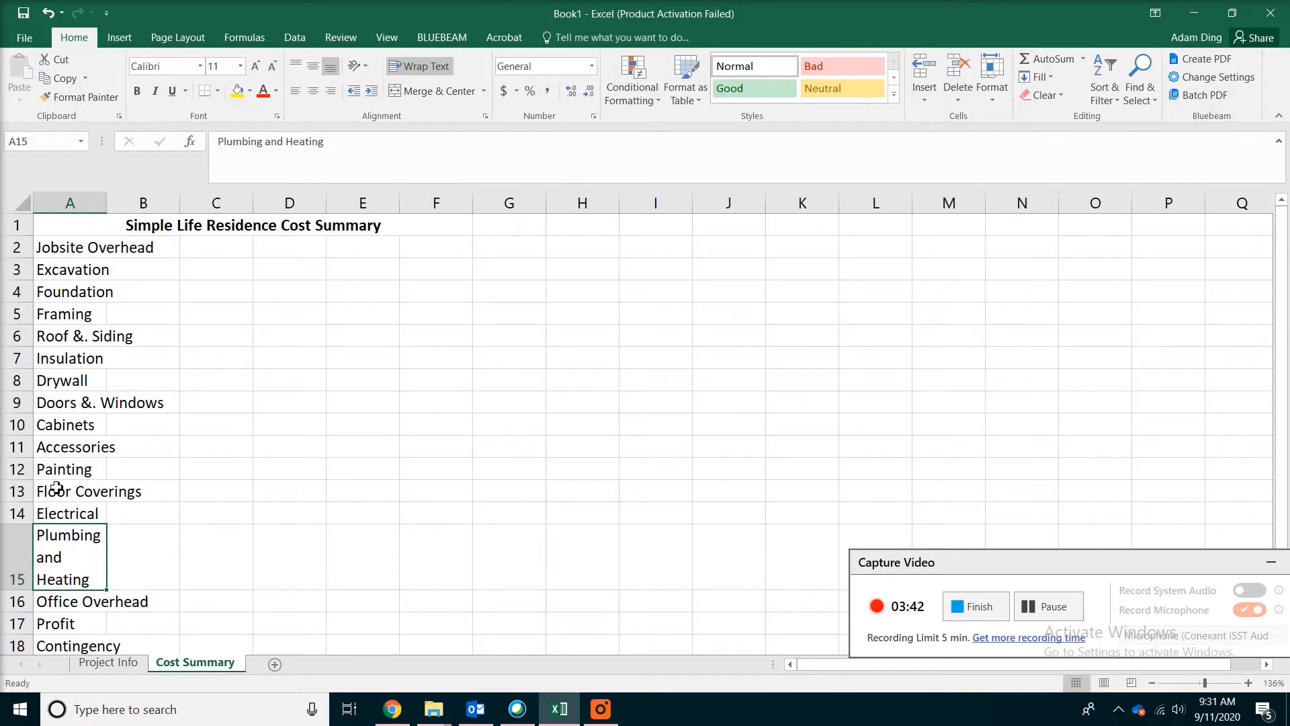
# Step: AutoFit the width of column A to its cost category names
pyautogui.click(97, 201)
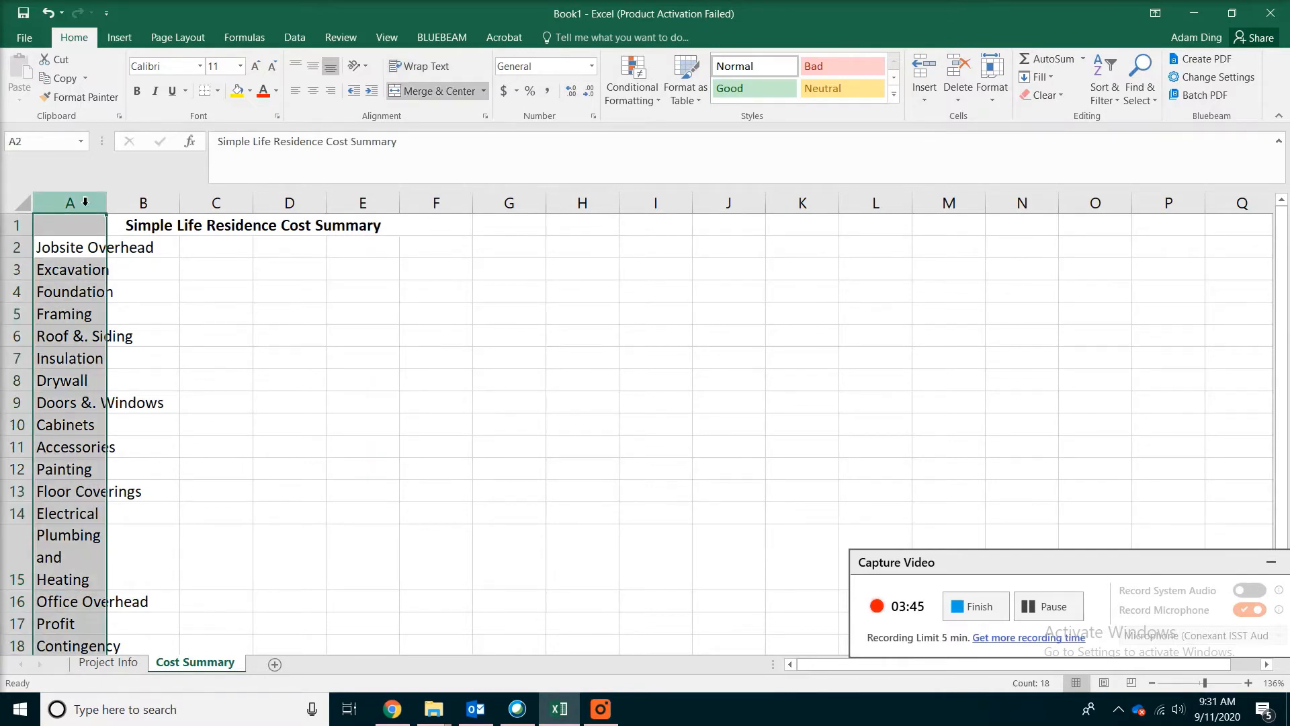
pyautogui.click(109, 202)
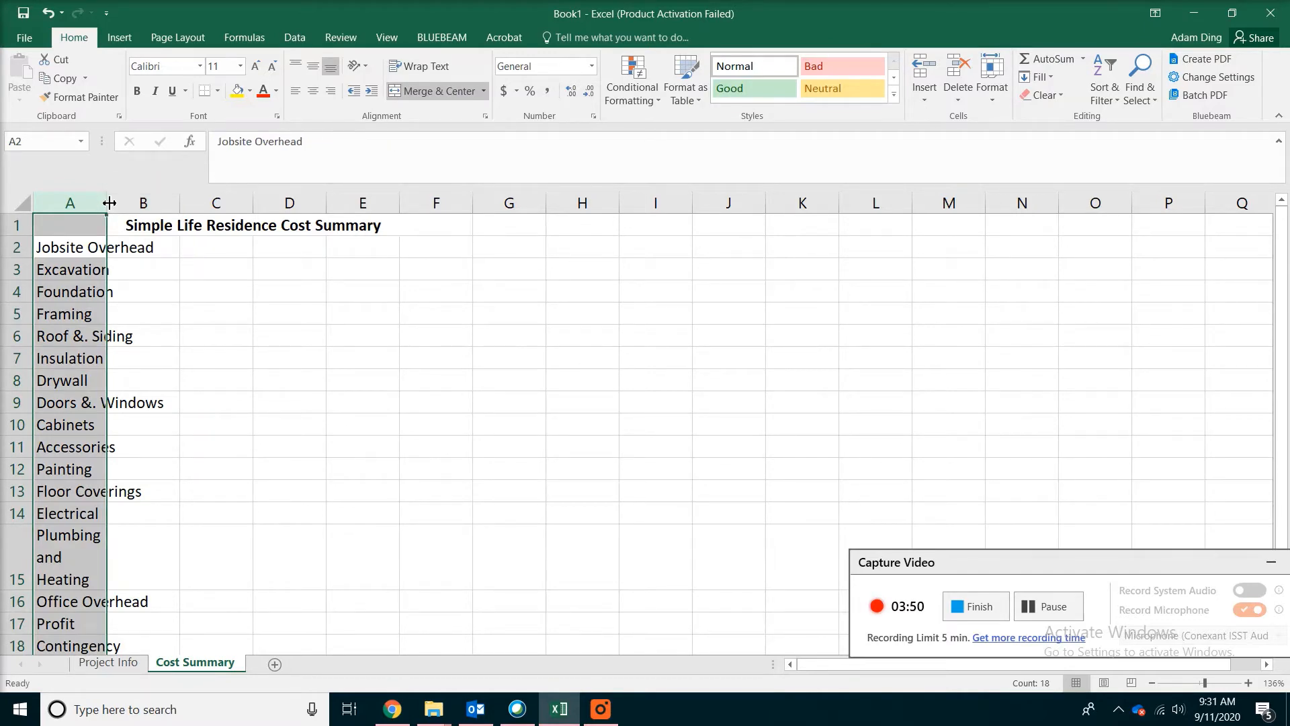
pyautogui.doubleClick(108, 204)
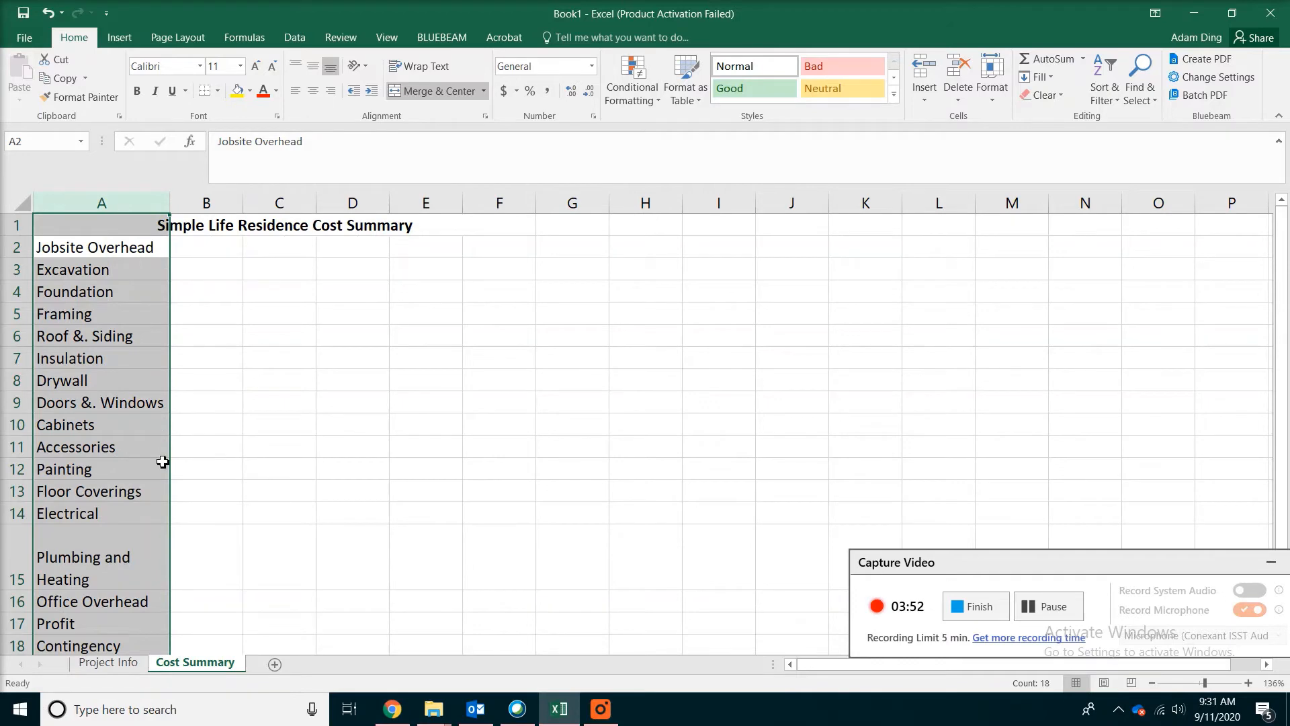
# Step: AutoFit the height of row 15 to its wrapped "Plumbing and Heating" text
pyautogui.doubleClick(26, 589)
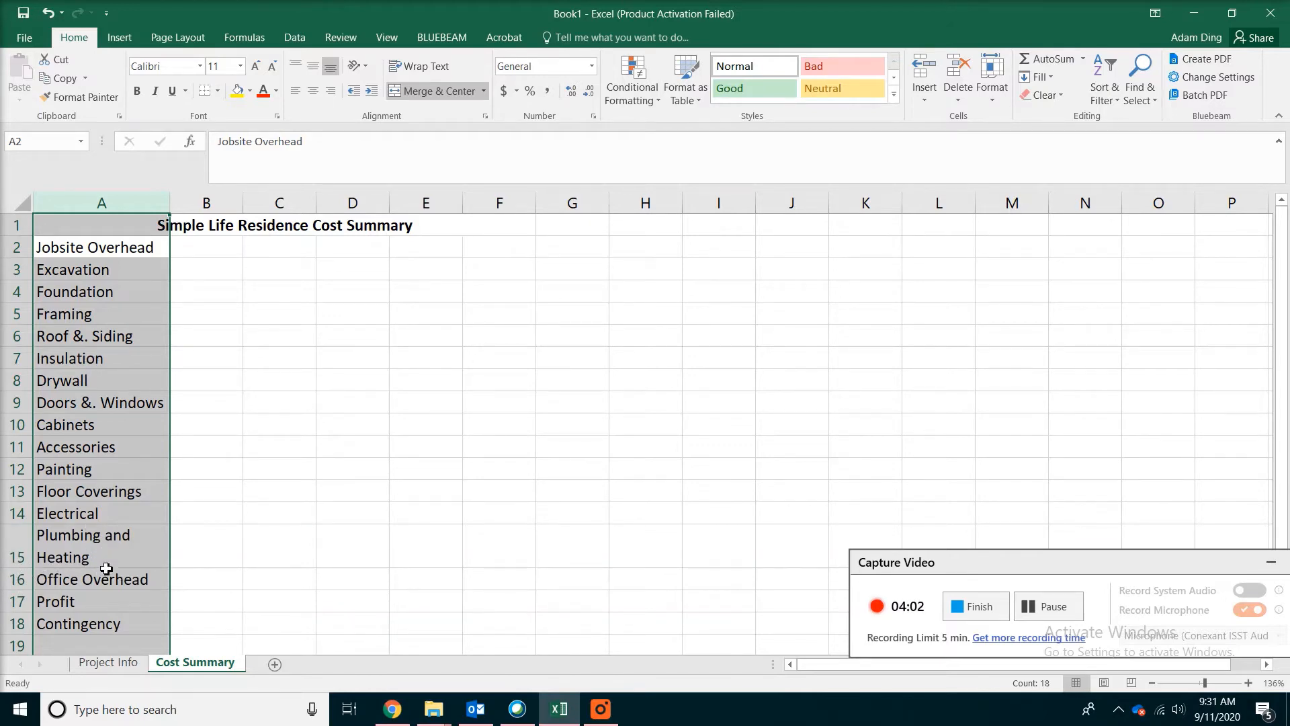
pyautogui.click(239, 541)
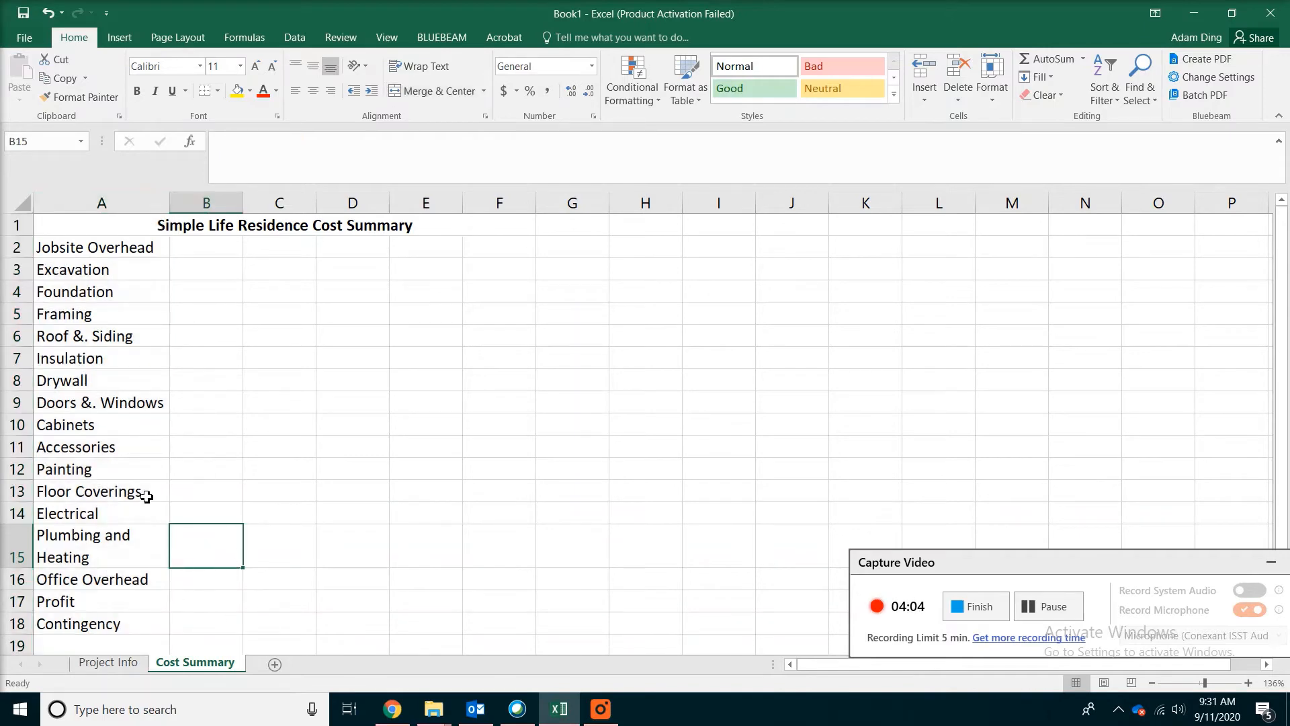
pyautogui.click(1071, 635)
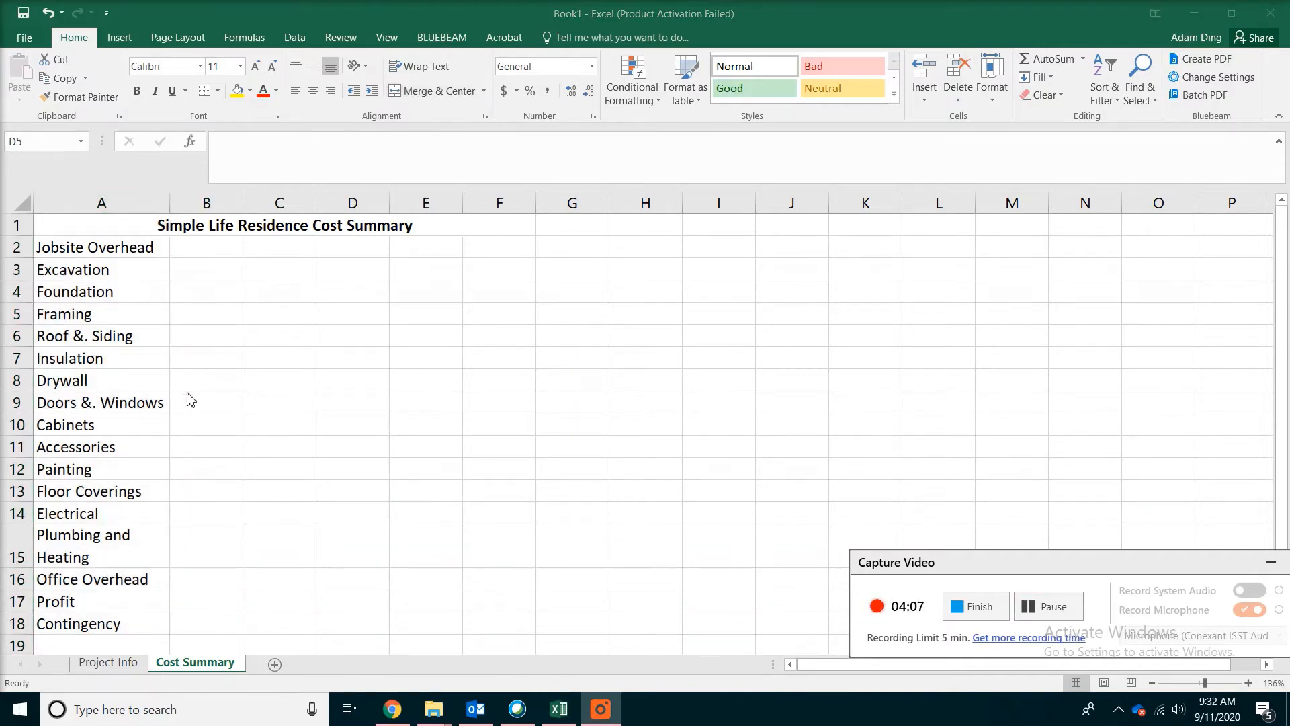
# Step: Insert a blank row between the title and the Jobsite Overhead row, and select its first cell, A2
pyautogui.click(18, 252)
pyautogui.click(13, 250)
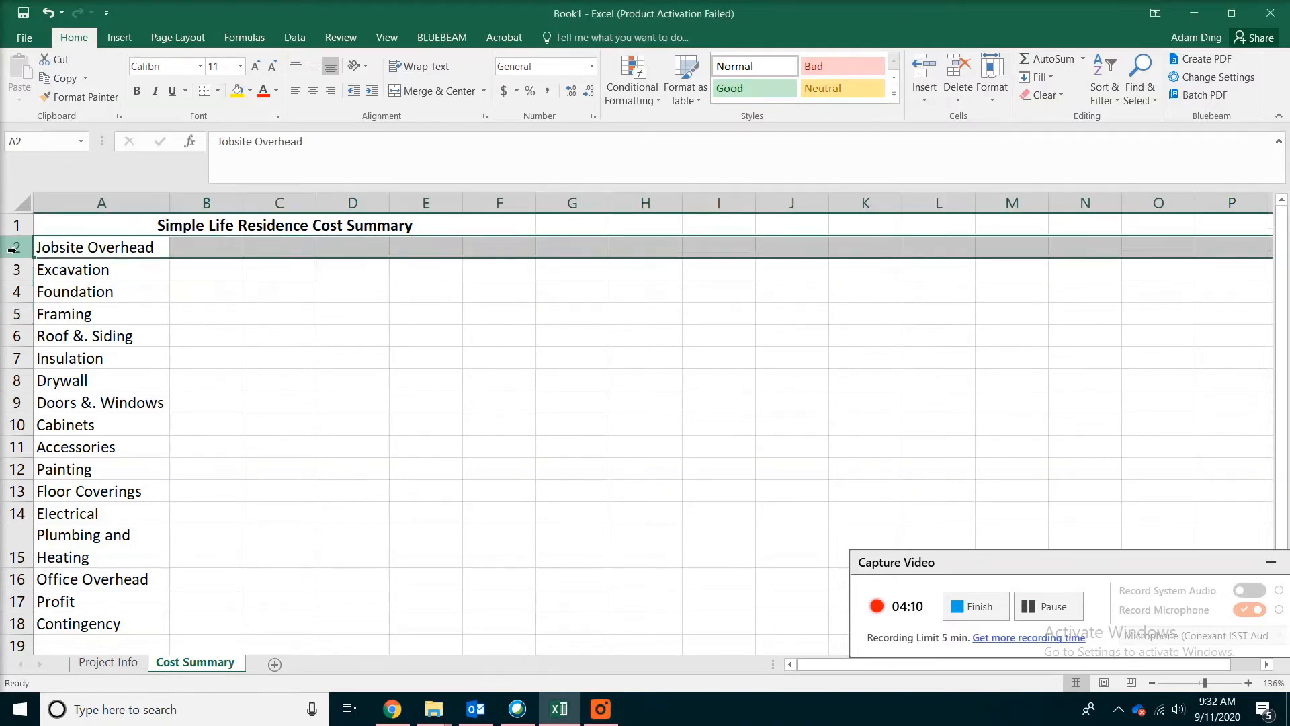
pyautogui.rightClick(12, 250)
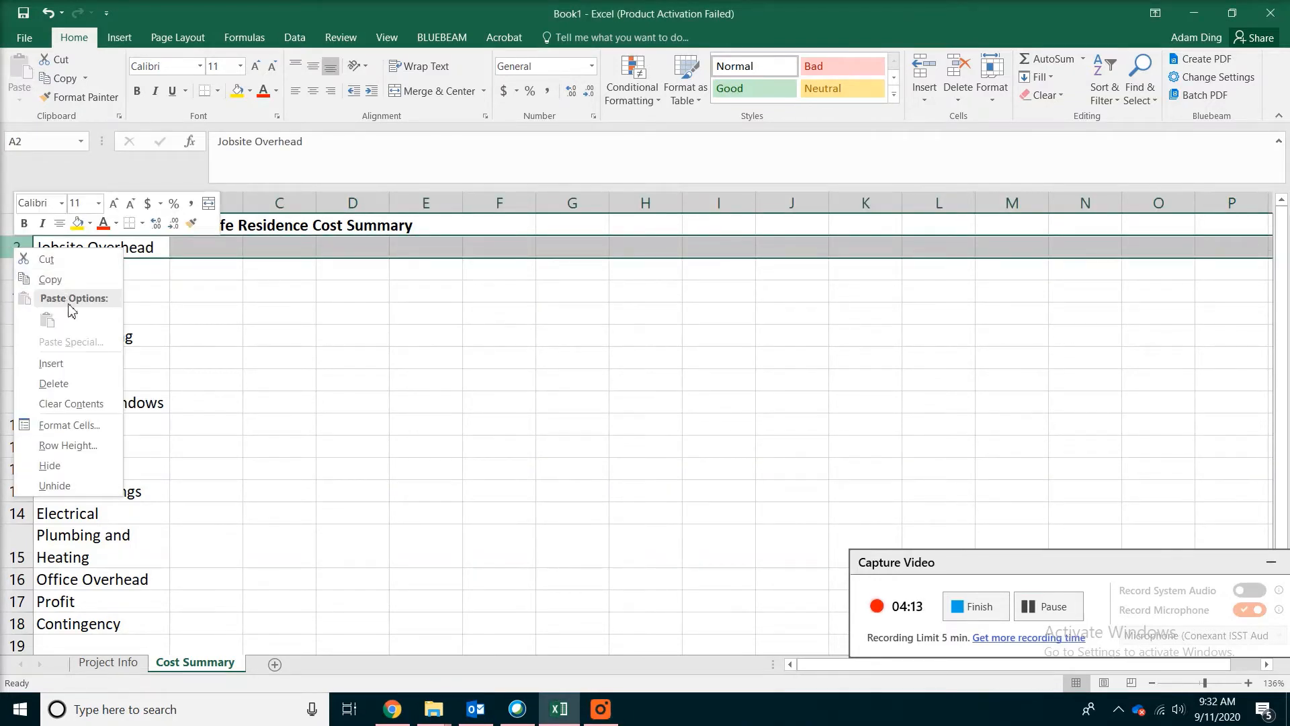
pyautogui.click(78, 366)
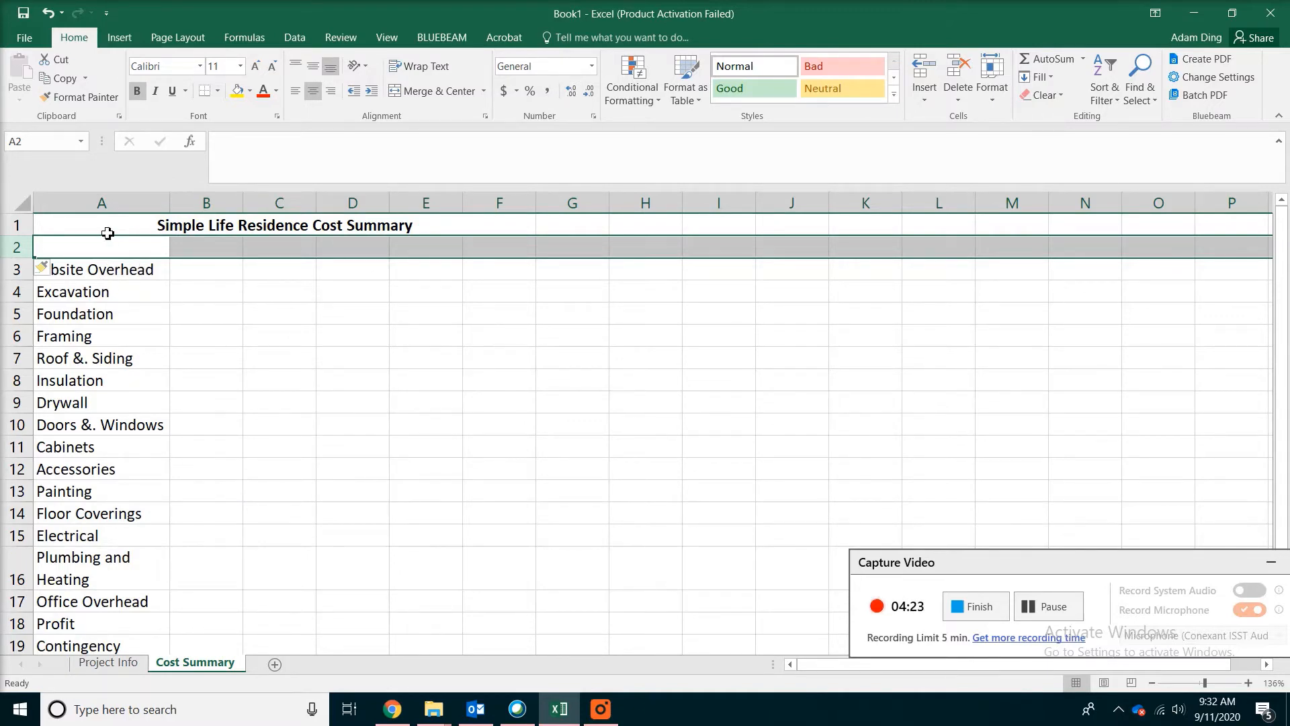
pyautogui.click(100, 247)
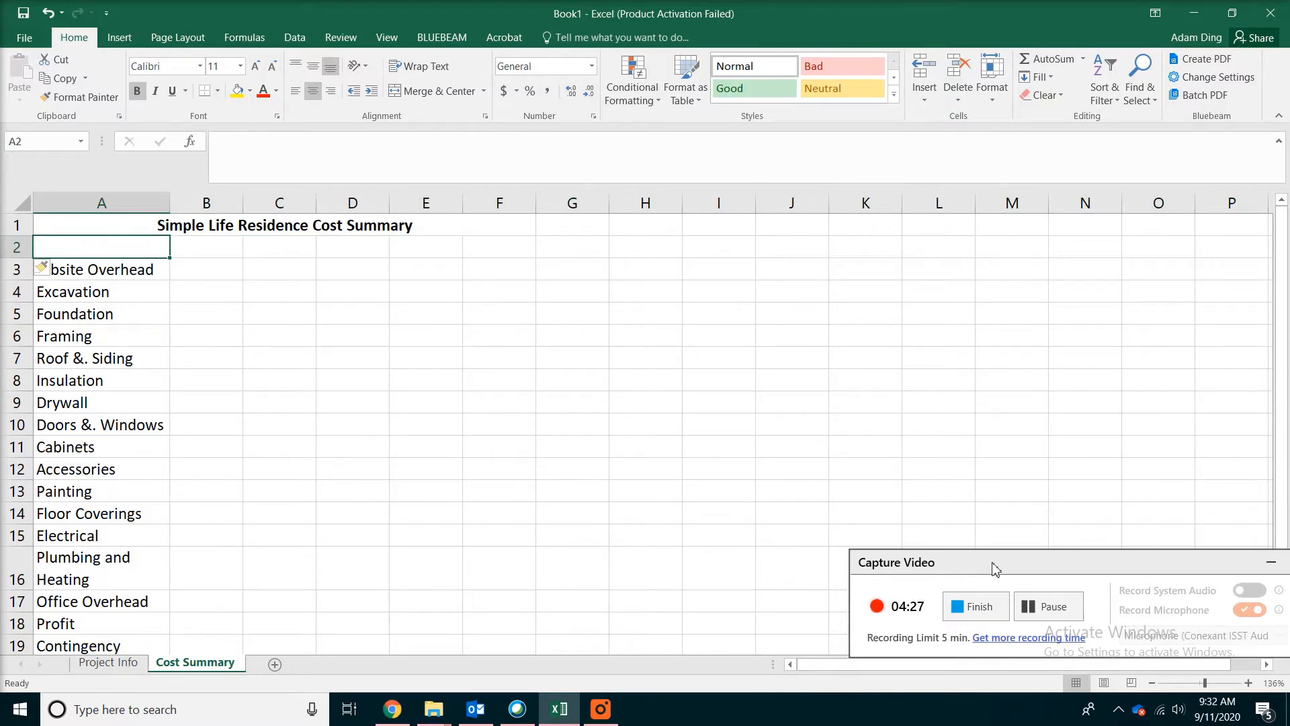
pyautogui.click(1055, 608)
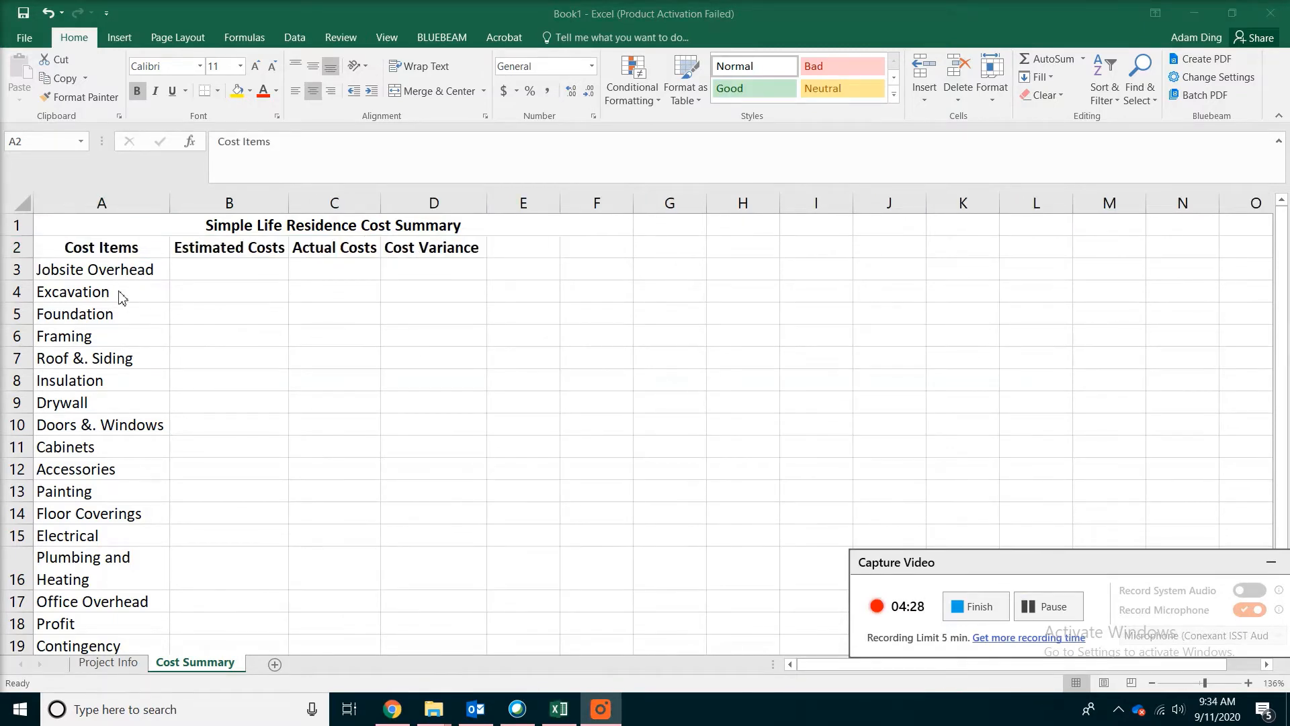
# Step: Review the Estimated Costs, Actual Costs and Cost Variance column headings in row 2
pyautogui.click(225, 247)
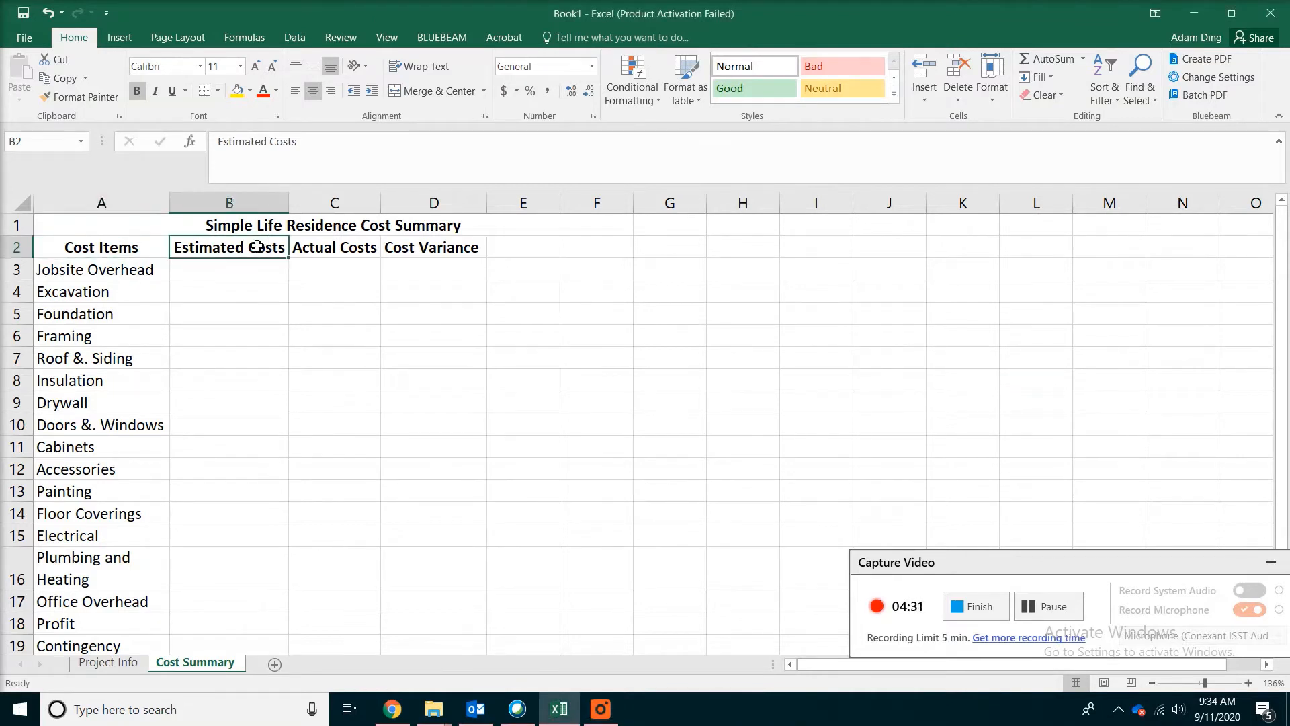
pyautogui.click(339, 248)
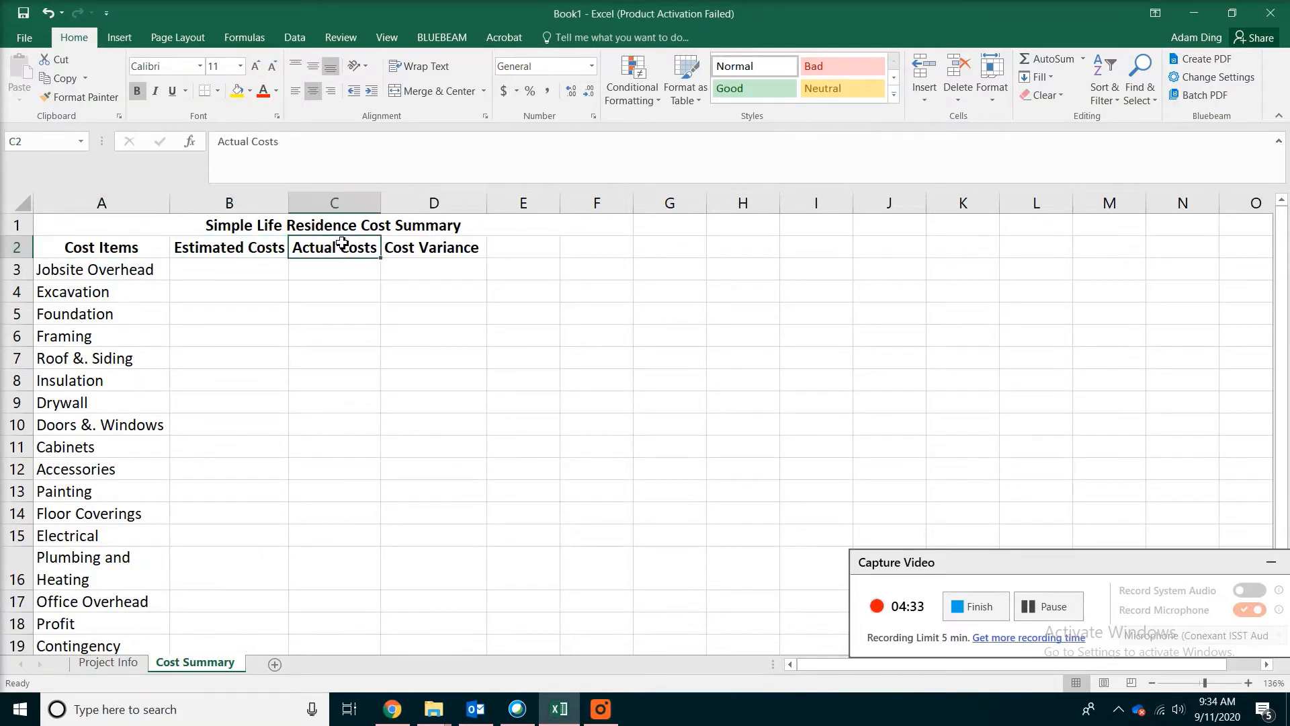
pyautogui.click(434, 246)
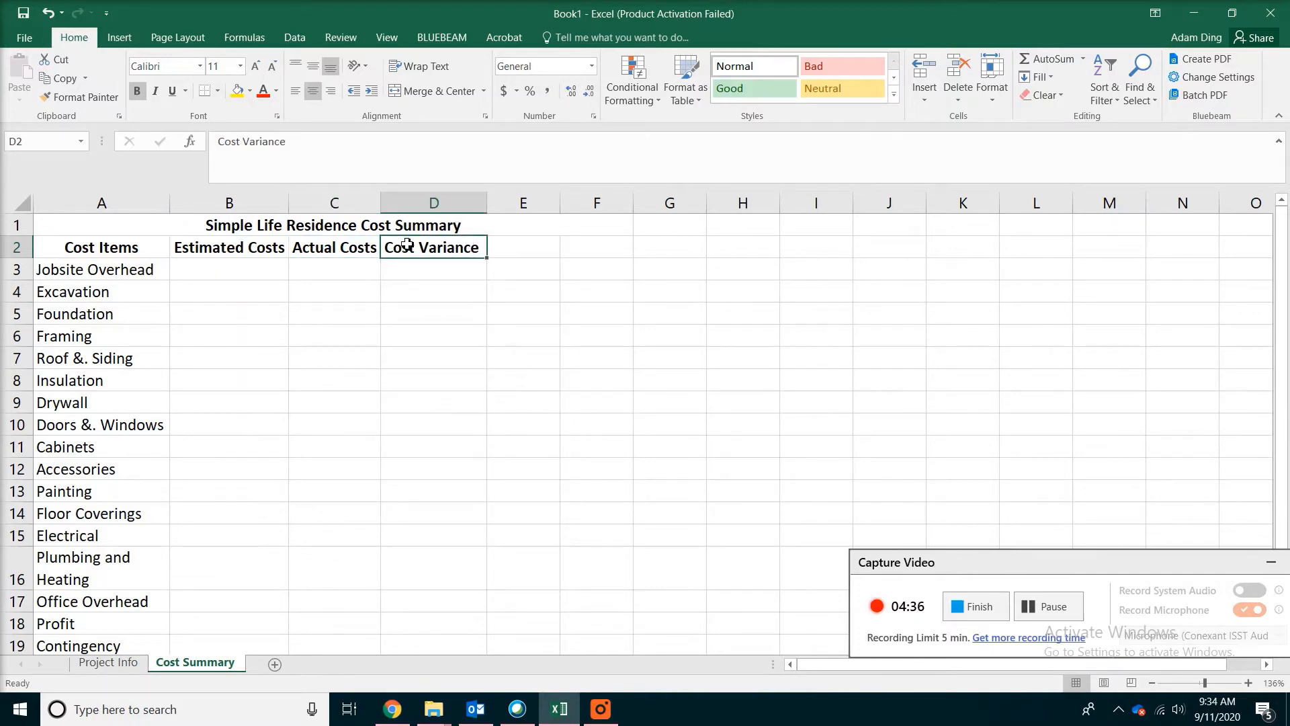
pyautogui.click(339, 248)
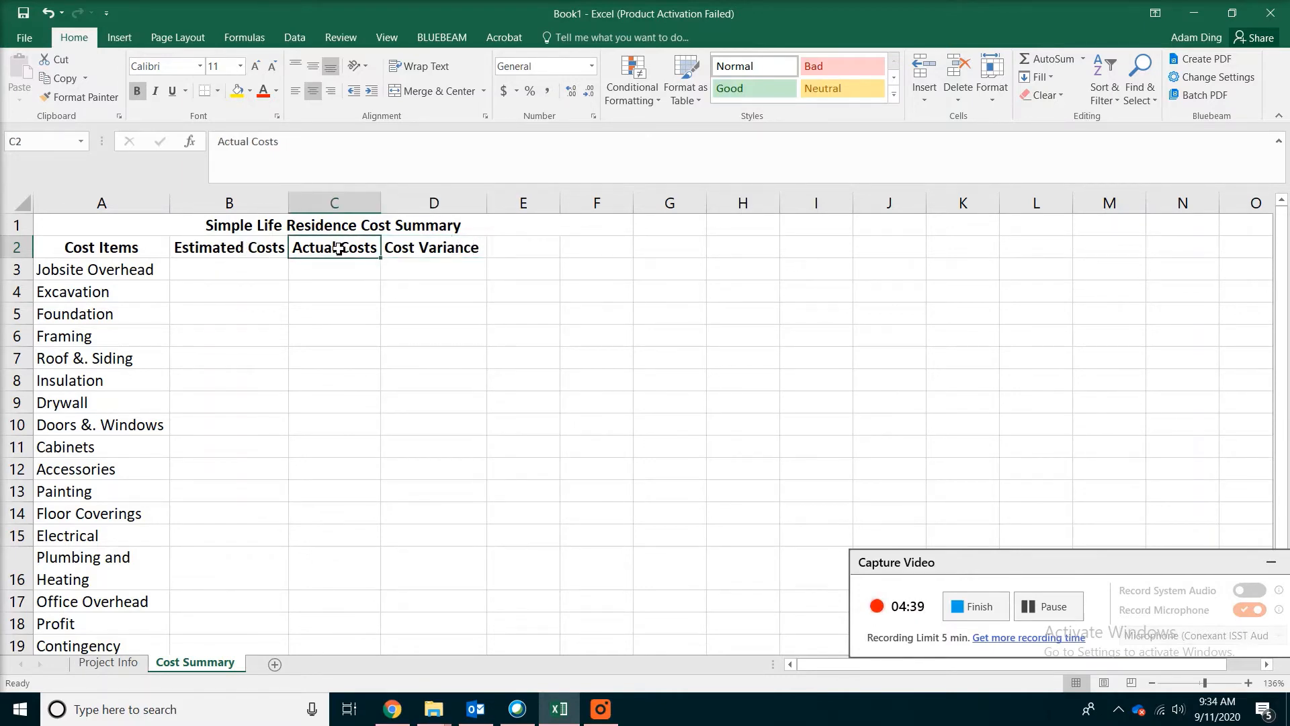
pyautogui.click(225, 252)
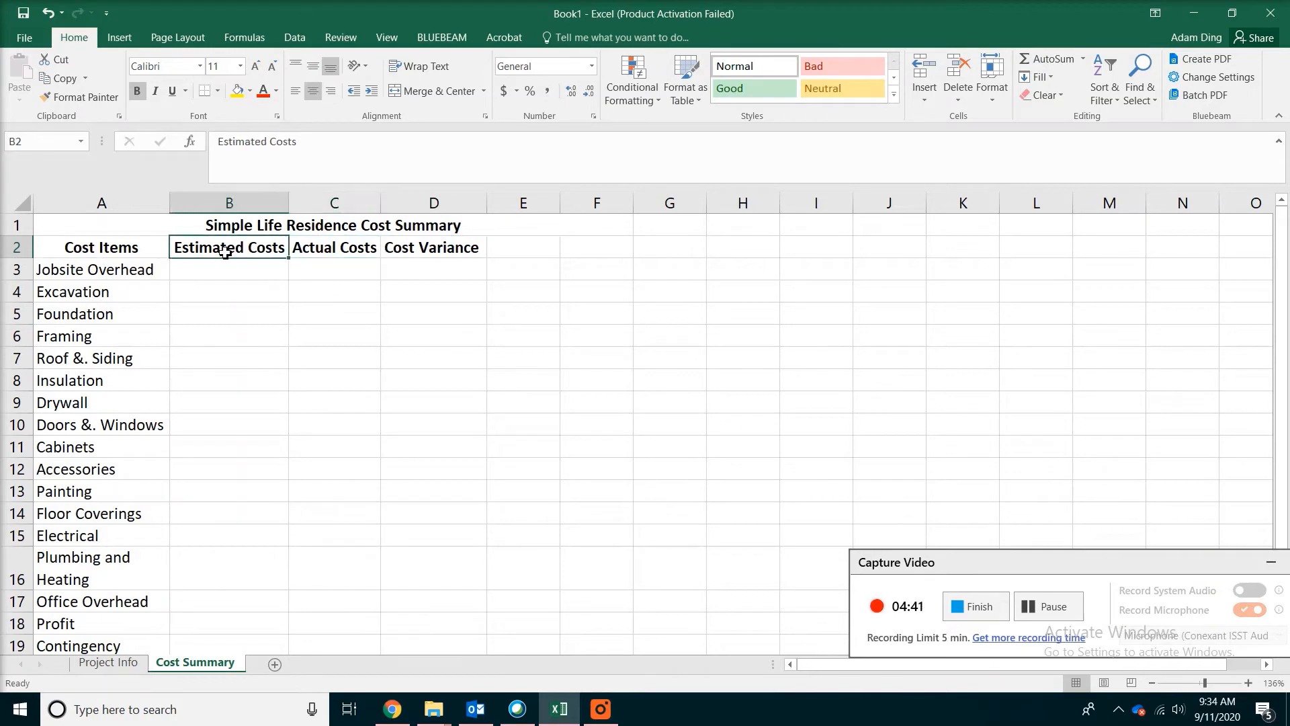
pyautogui.click(453, 249)
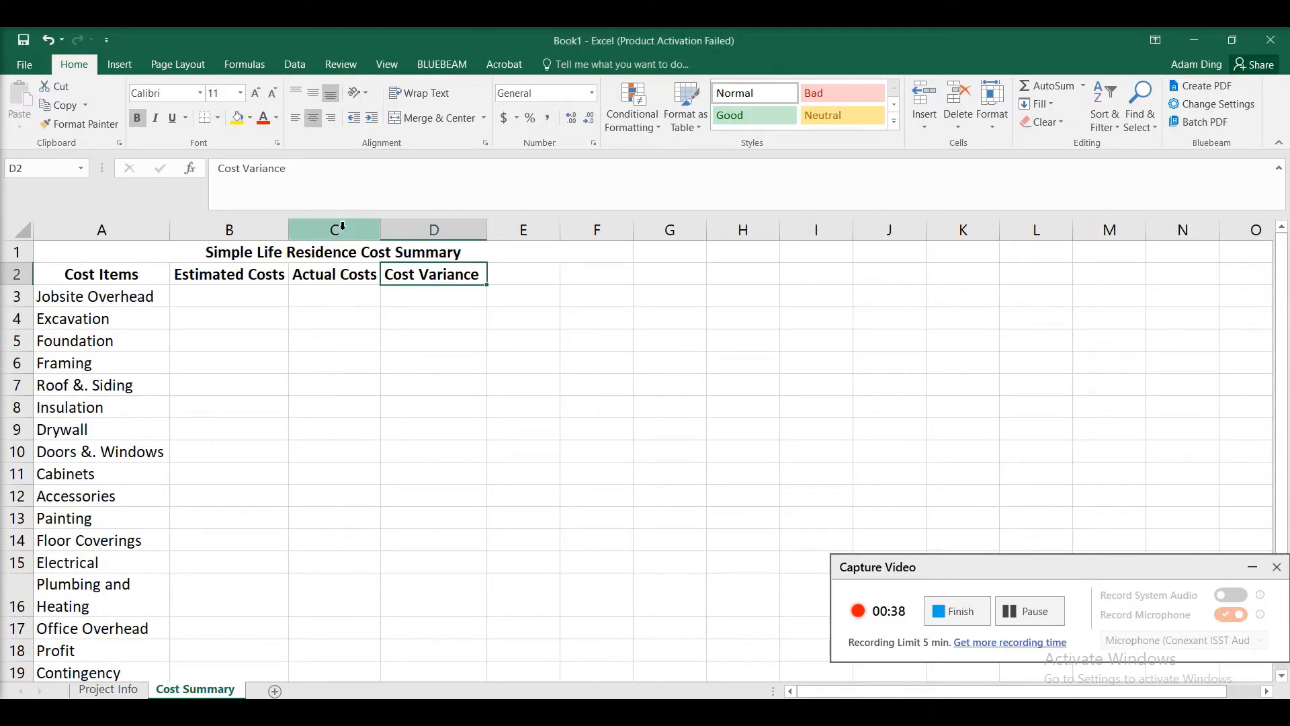
# Step: Insert three blank columns between Estimated Costs and Actual Costs, and select cell C2 in the first one
pyautogui.click(343, 226)
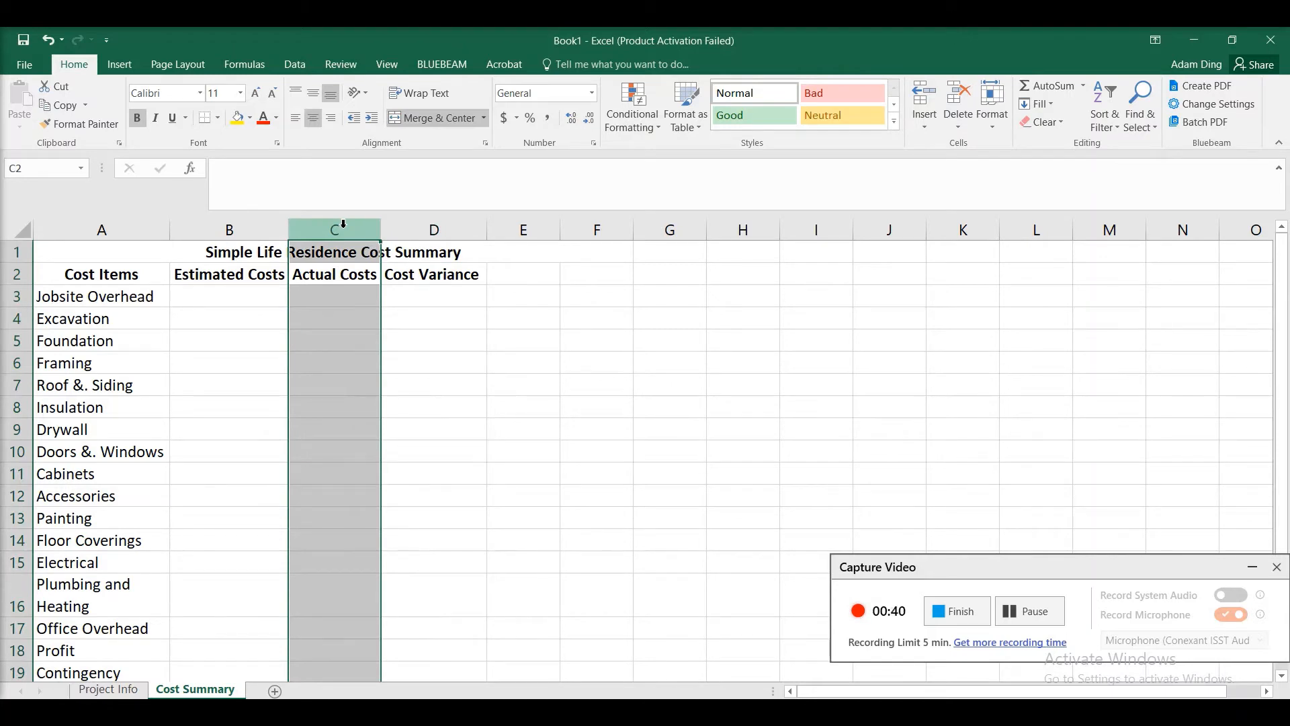
pyautogui.rightClick(344, 225)
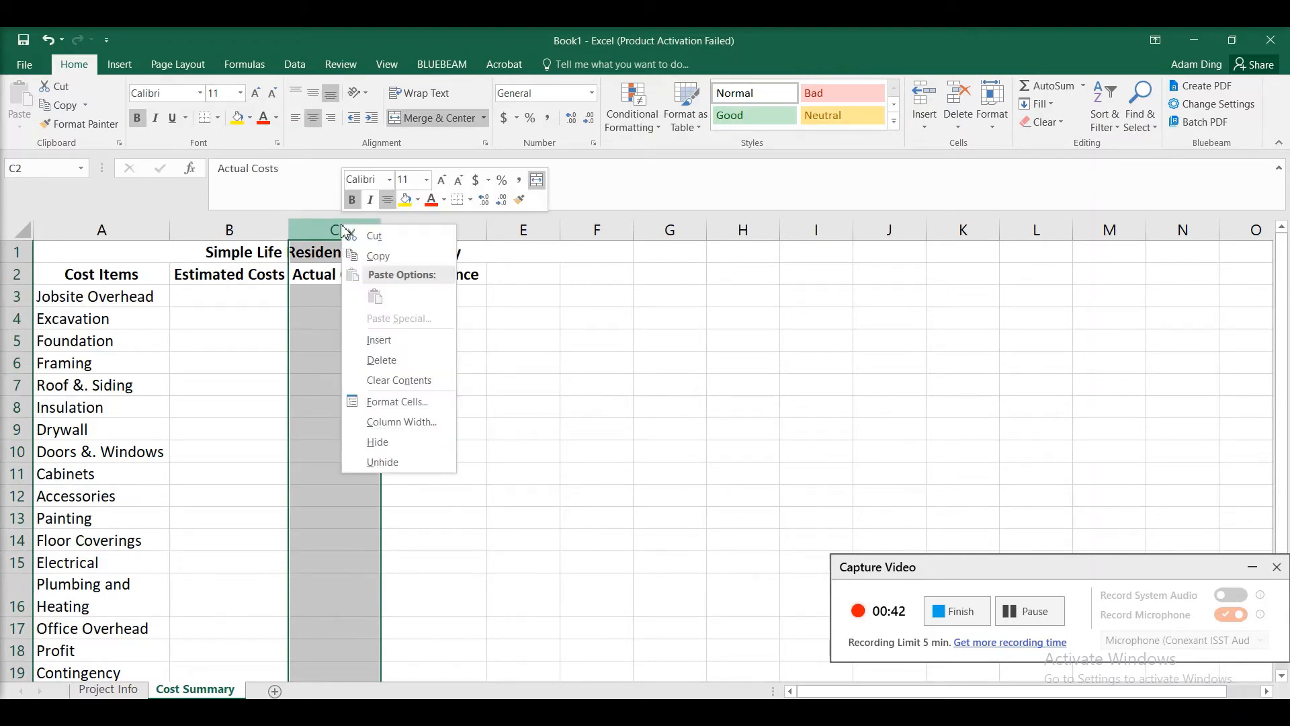
pyautogui.click(401, 340)
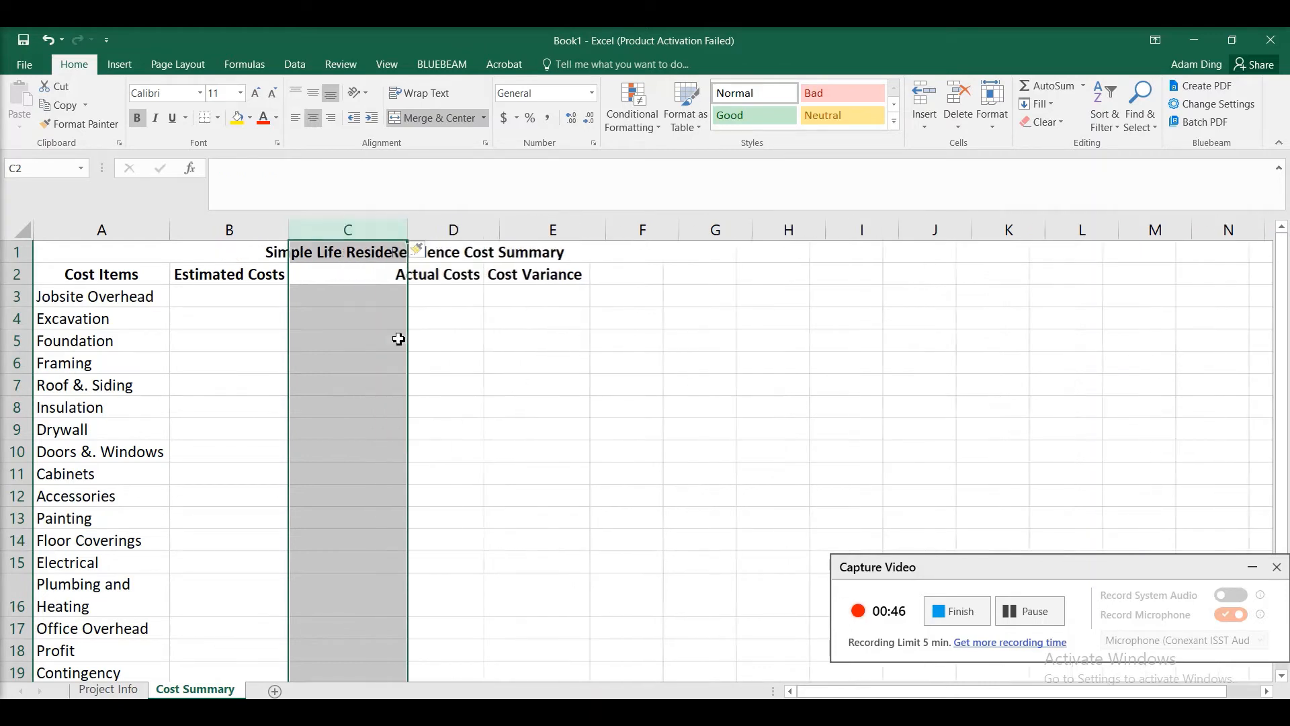
pyautogui.rightClick(366, 226)
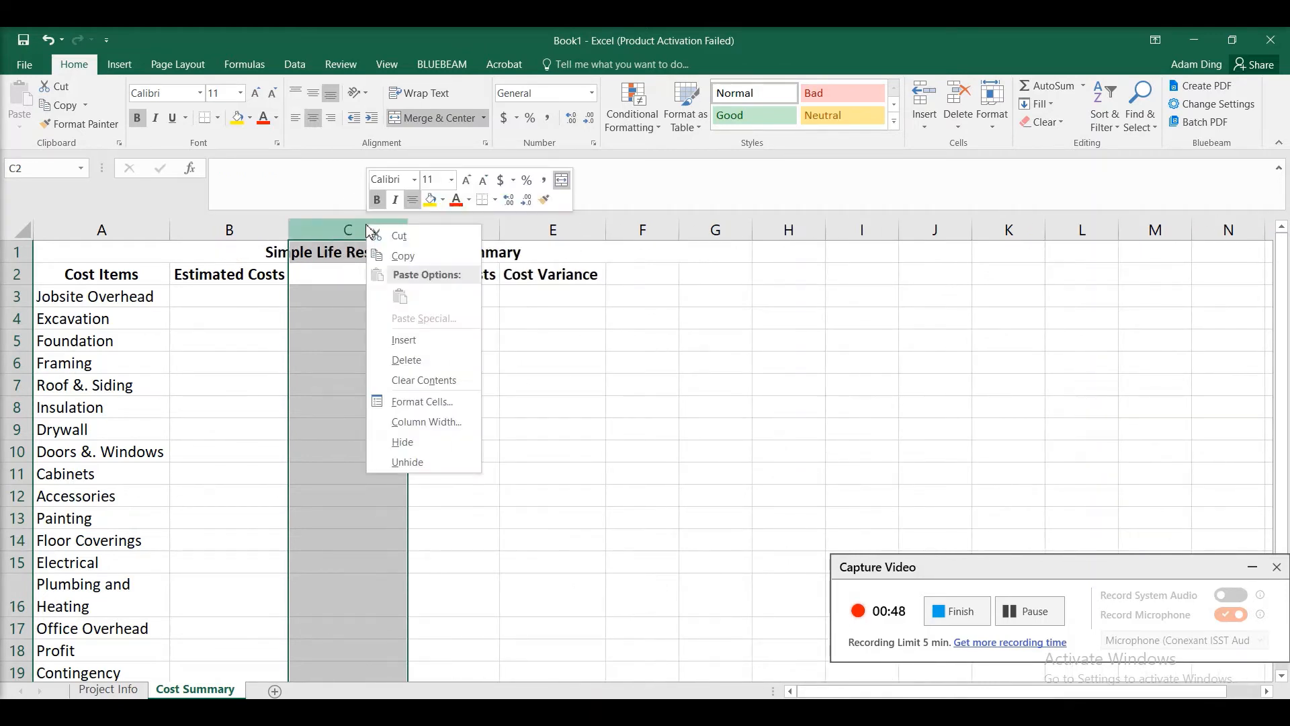
pyautogui.click(410, 341)
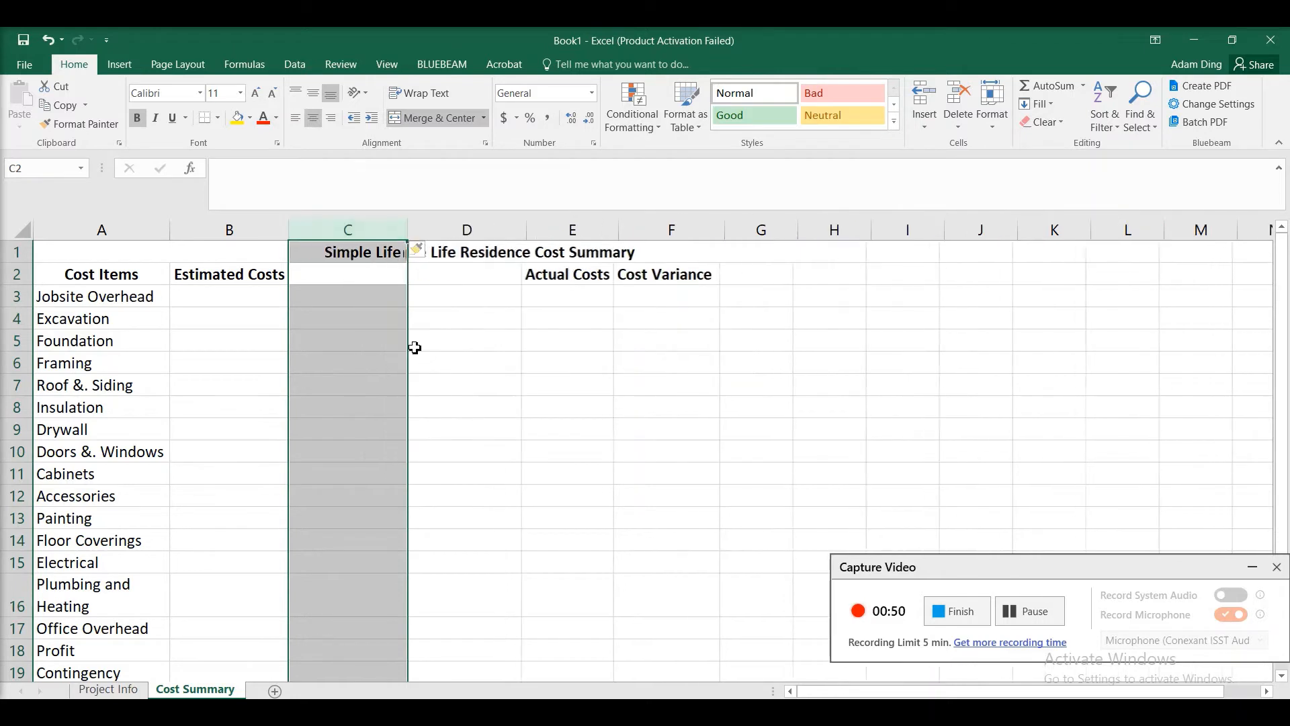
pyautogui.rightClick(373, 223)
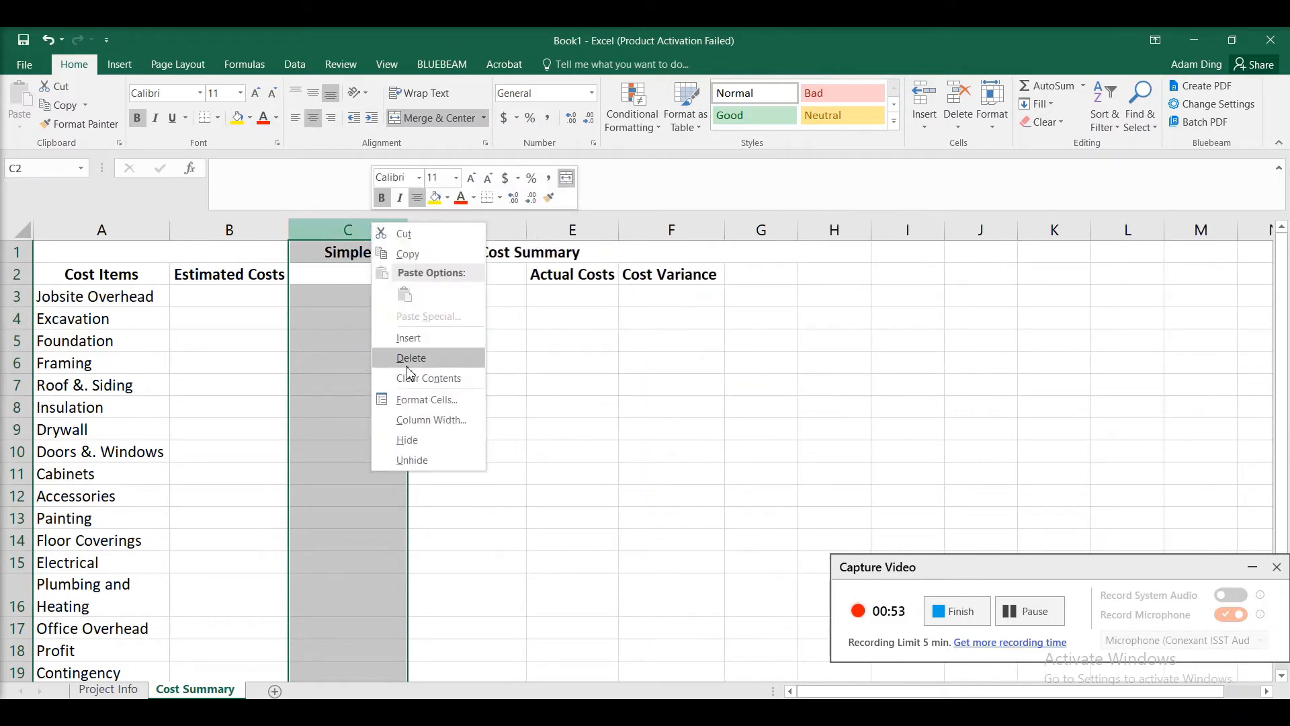
pyautogui.click(418, 341)
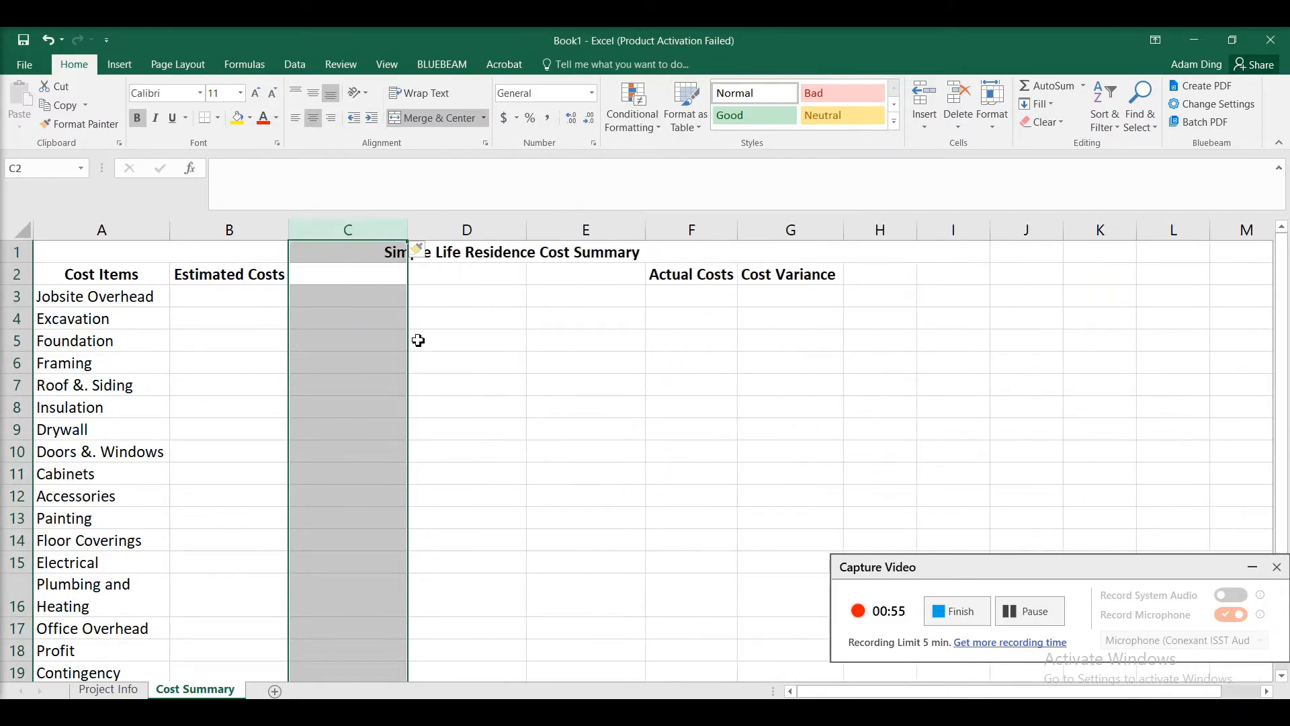
pyautogui.click(349, 275)
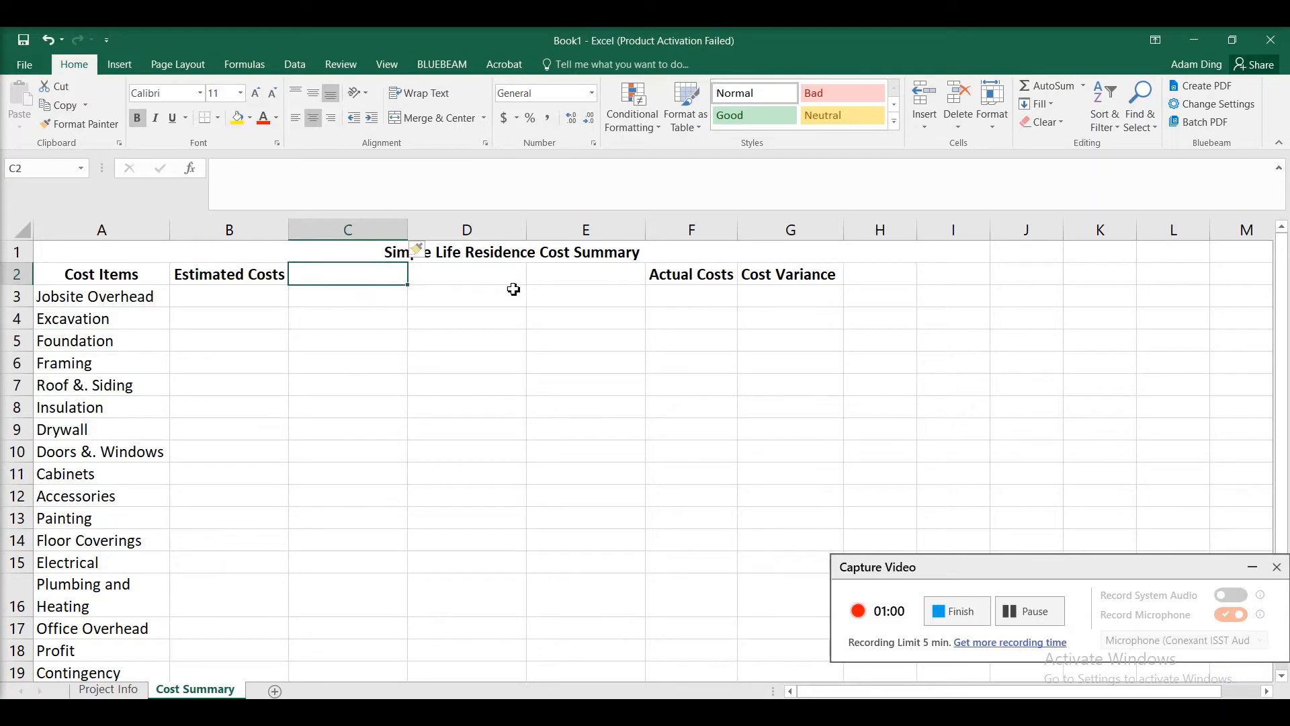
pyautogui.click(1029, 611)
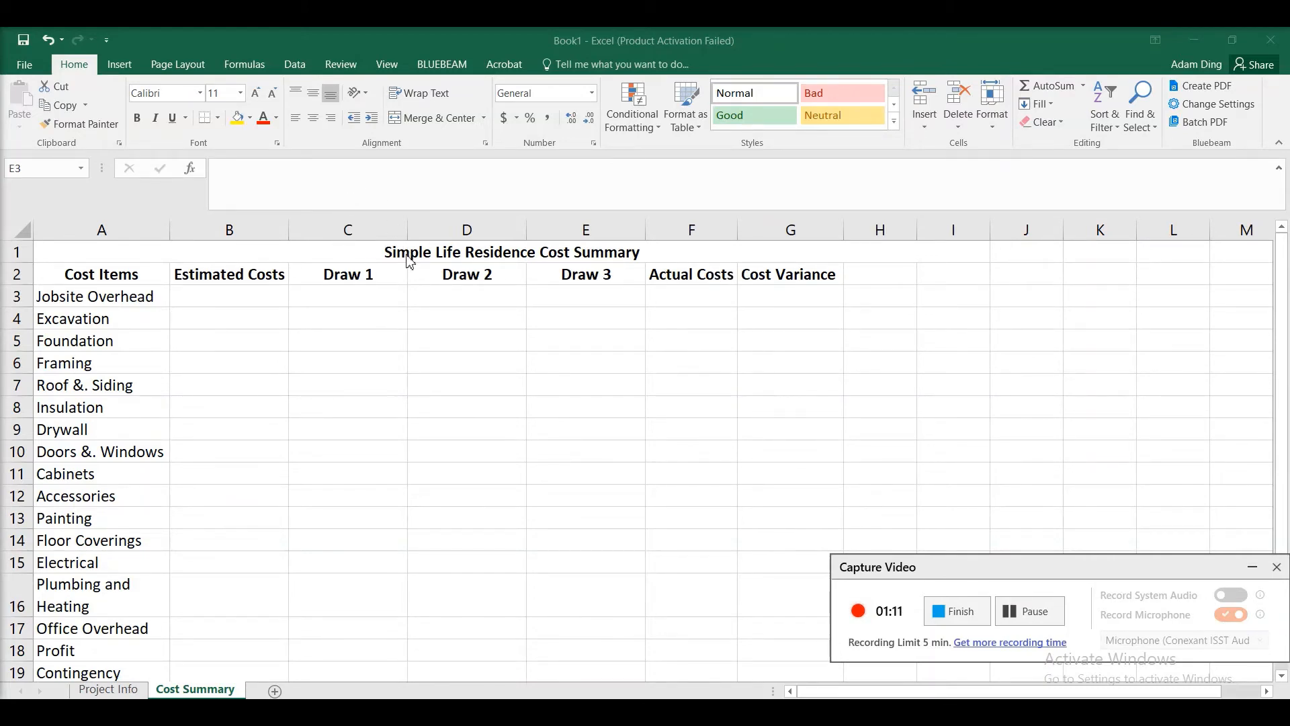
# Step: AutoFit the widths of columns C to E to the Draw 1, Draw 2 and Draw 3 headings
pyautogui.click(370, 225)
pyautogui.moveTo(369, 225); pyautogui.dragTo(590, 225)
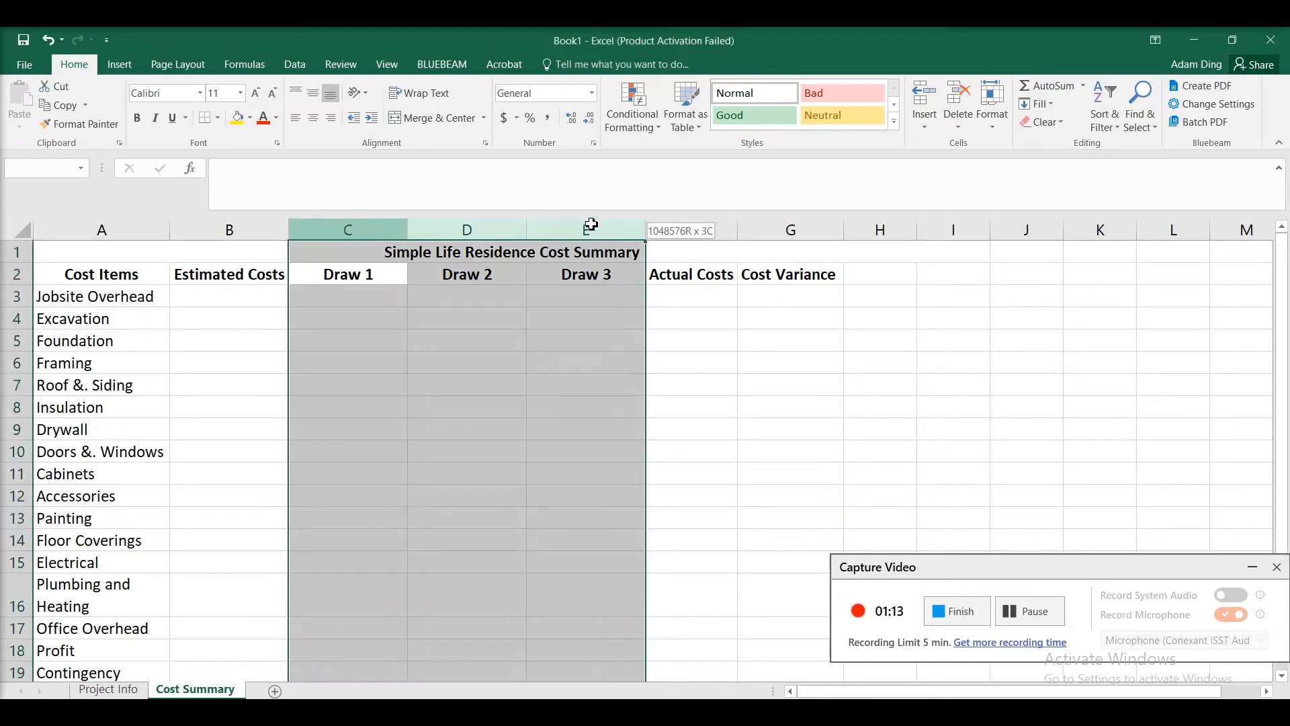
pyautogui.moveTo(412, 225); pyautogui.dragTo(411, 225)
pyautogui.doubleClick(411, 226)
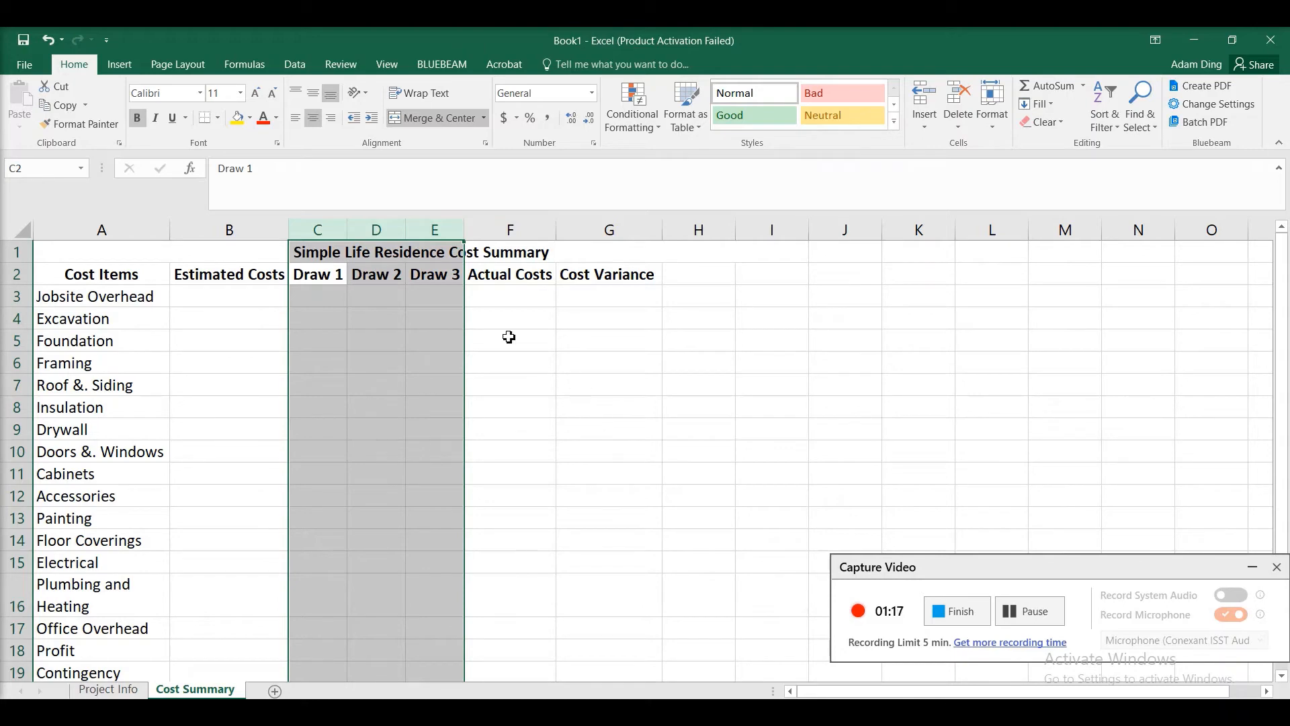
pyautogui.click(1034, 623)
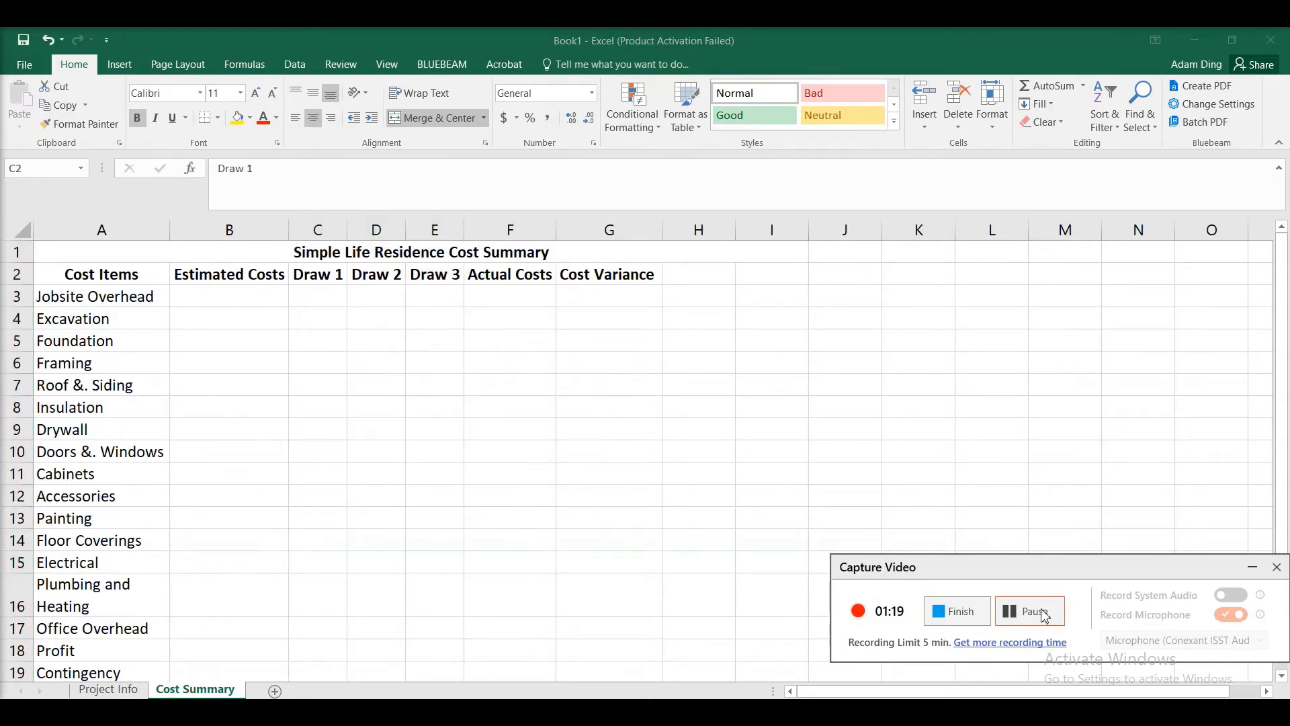
# Step: Insert a blank column before the Cost Items column
pyautogui.click(104, 228)
pyautogui.click(104, 229)
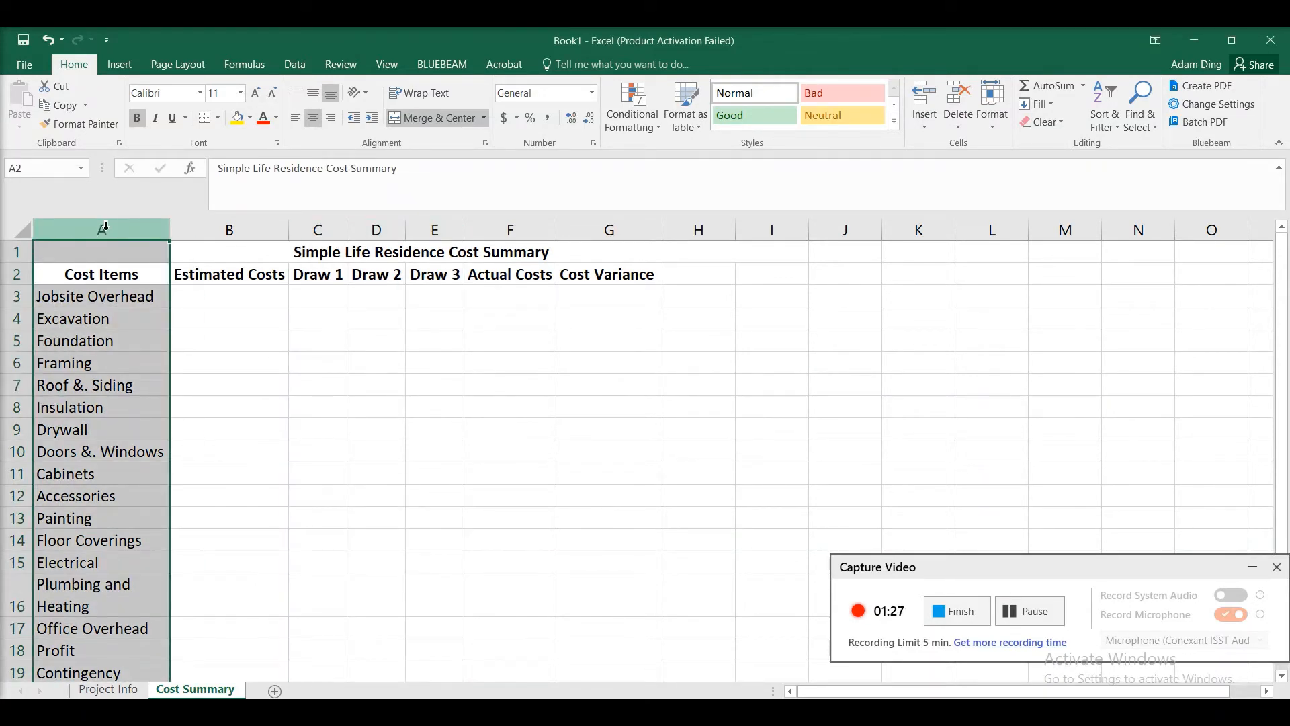
pyautogui.rightClick(105, 227)
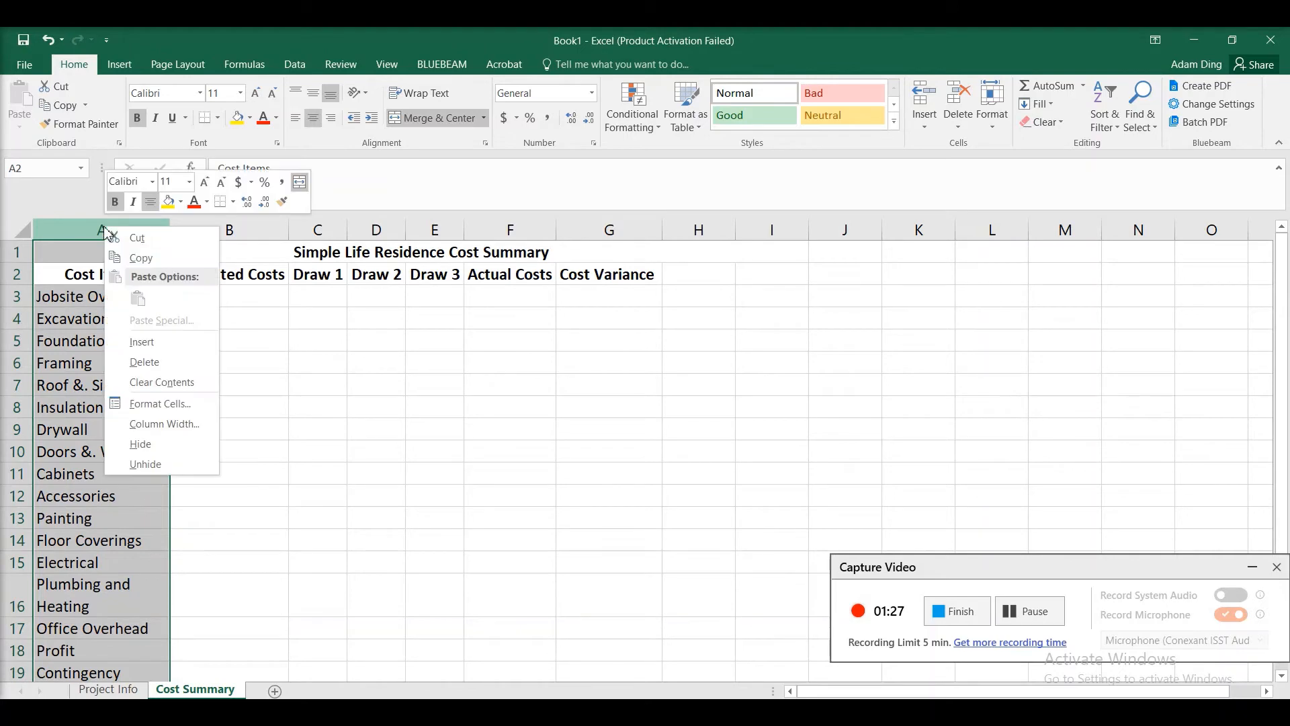
pyautogui.click(145, 348)
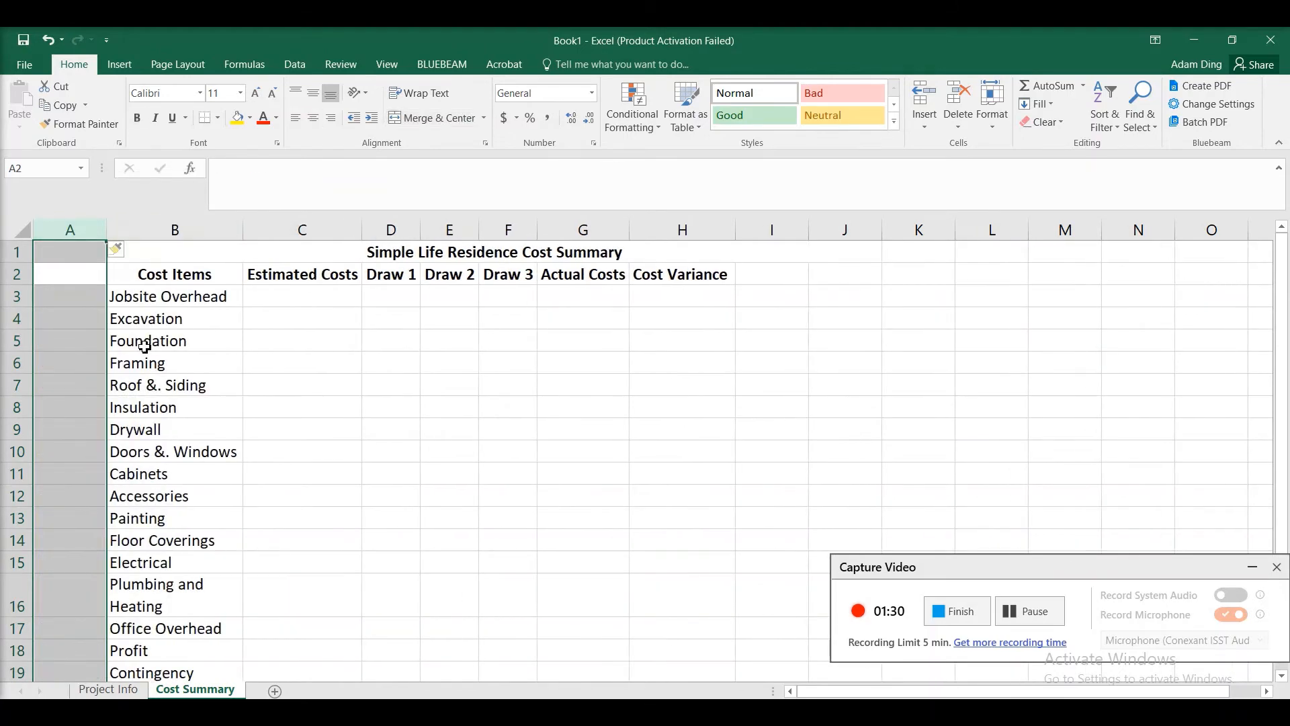
# Step: Enter the heading "Ref. #" in cell A2, beside the Cost Items heading
pyautogui.click(76, 270)
pyautogui.write('R')
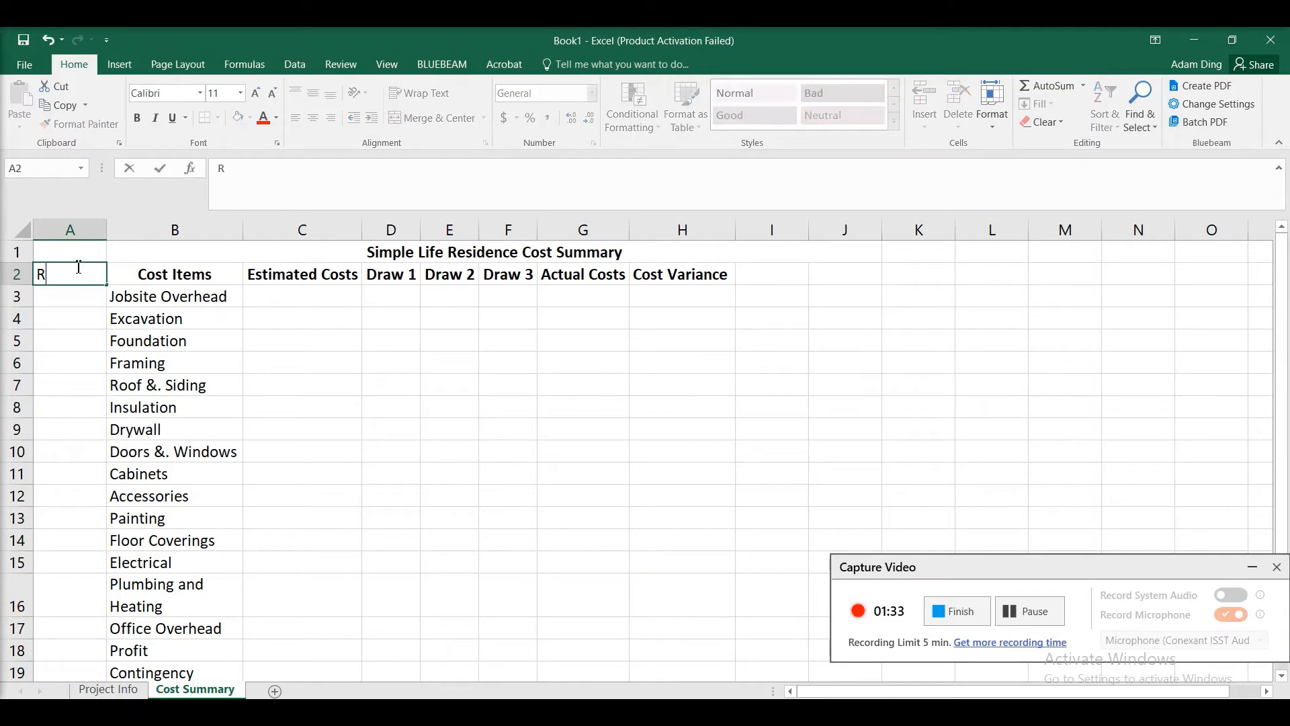
pyautogui.write('efe')
pyautogui.press('Return')
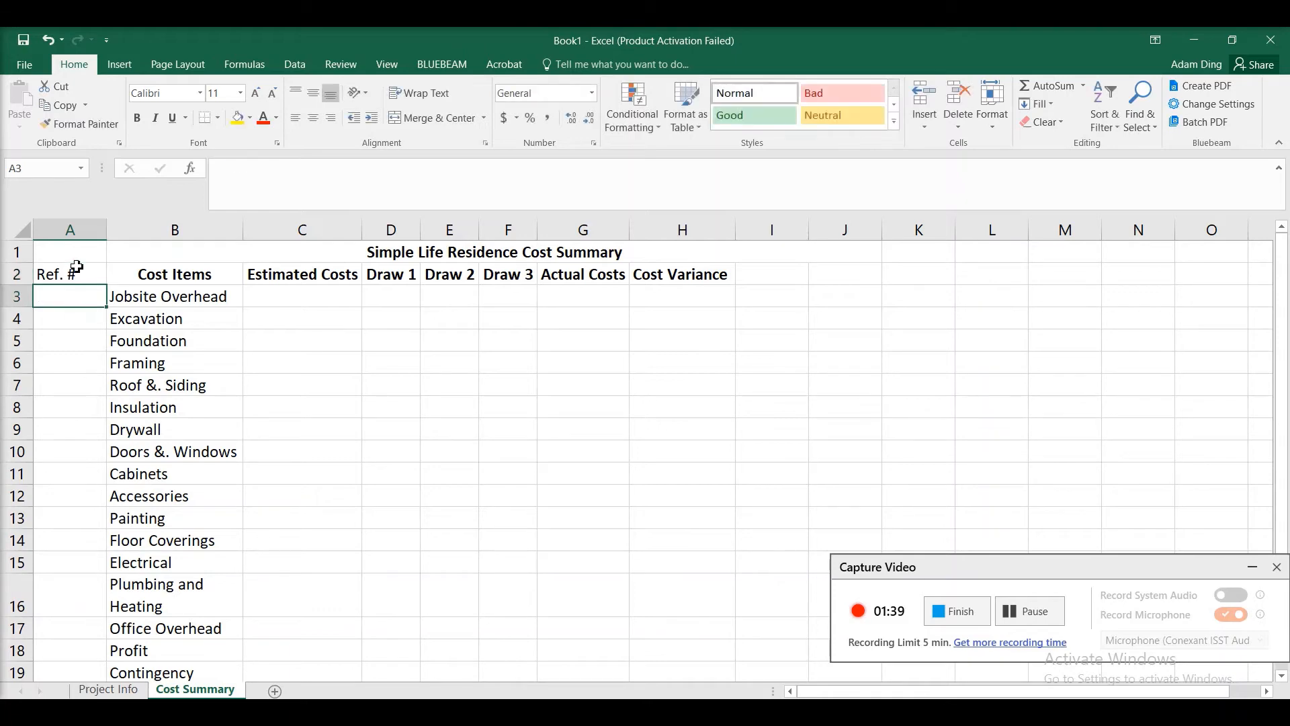
pyautogui.click(88, 281)
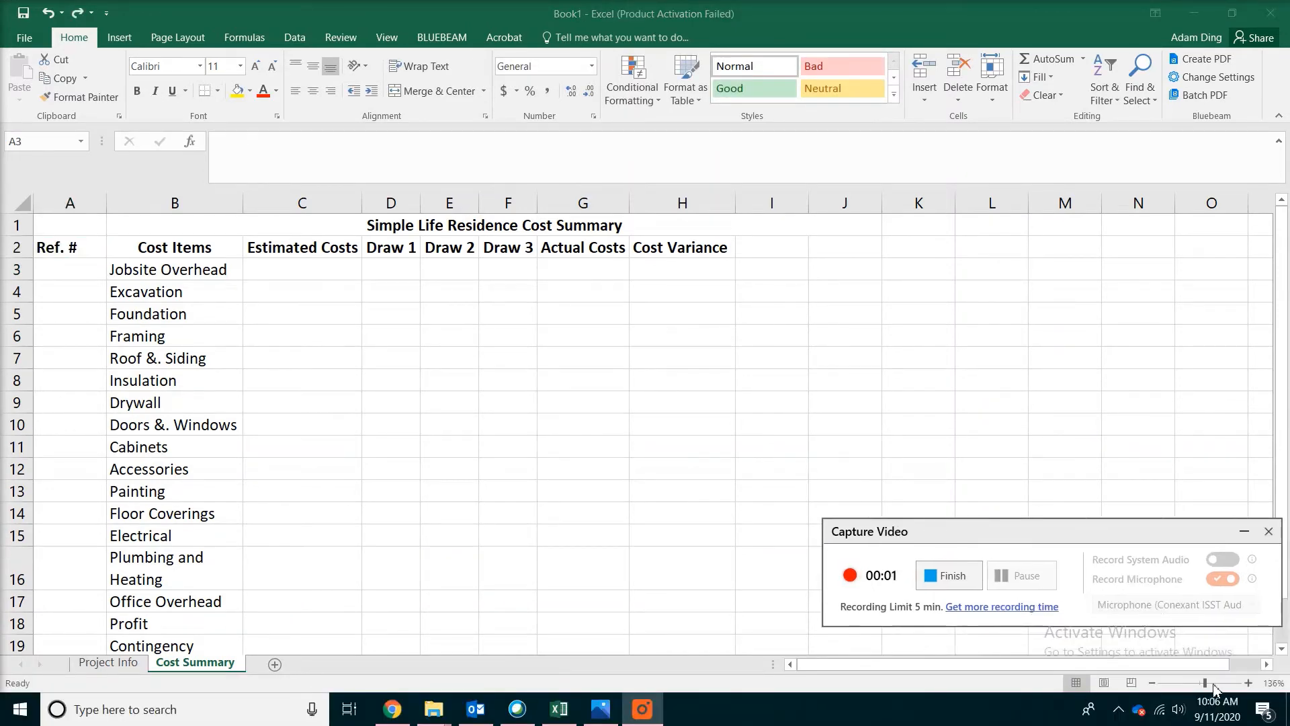
# Step: Enter the reference number 001 as text in cell A3 for Jobsite Overhead, using a leading apostrophe
pyautogui.moveTo(1207, 682); pyautogui.dragTo(1215, 683)
pyautogui.scroll(1, 171, 333)
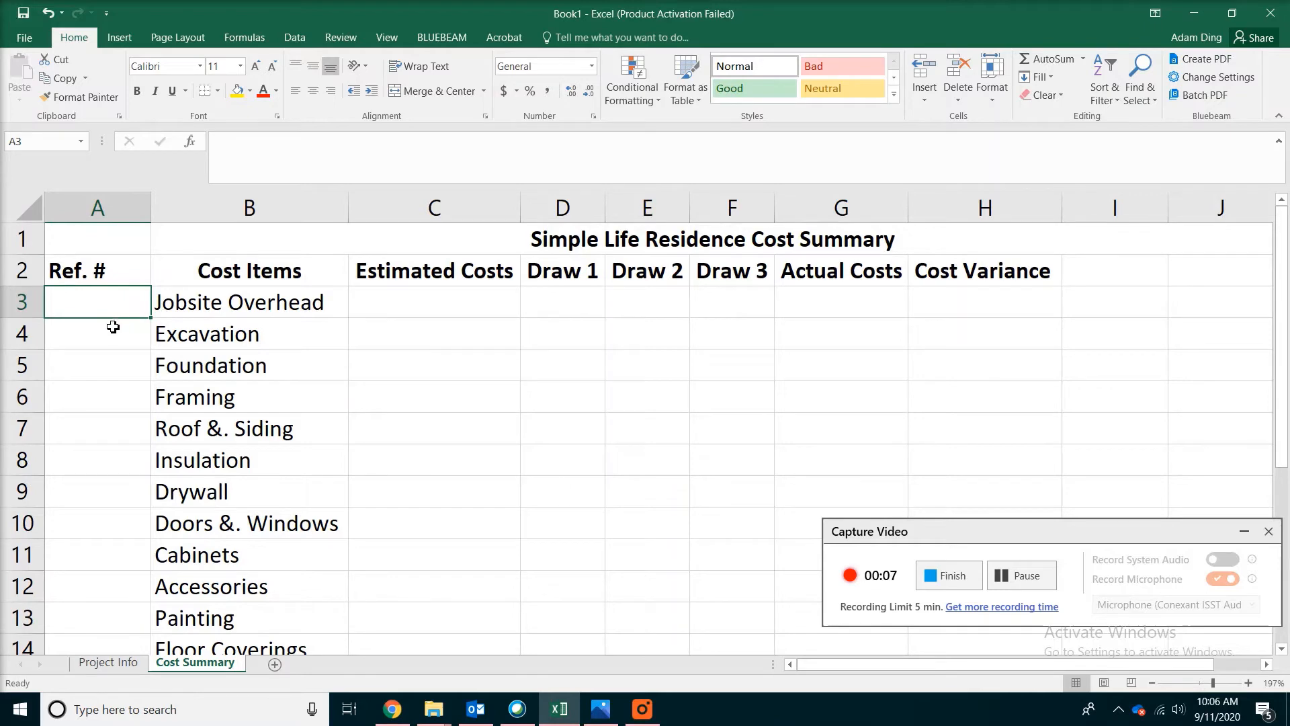
pyautogui.write("'")
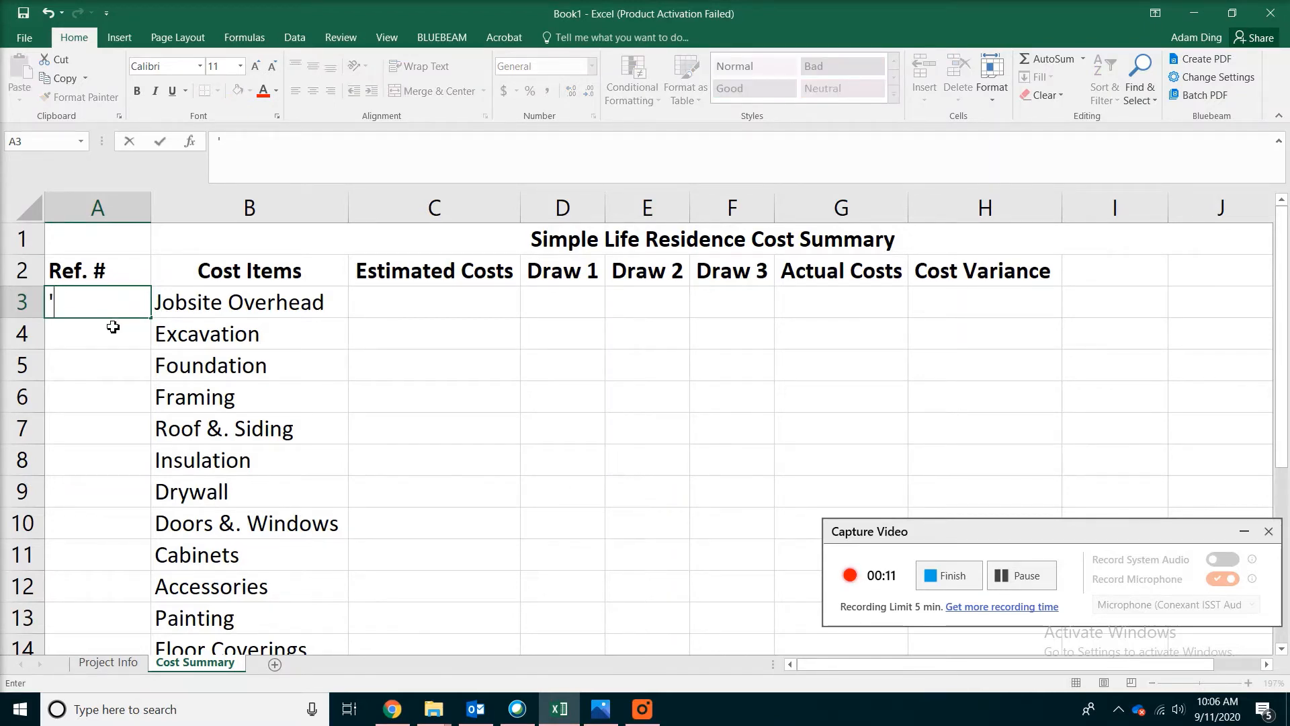
pyautogui.write('001')
pyautogui.press('Return')
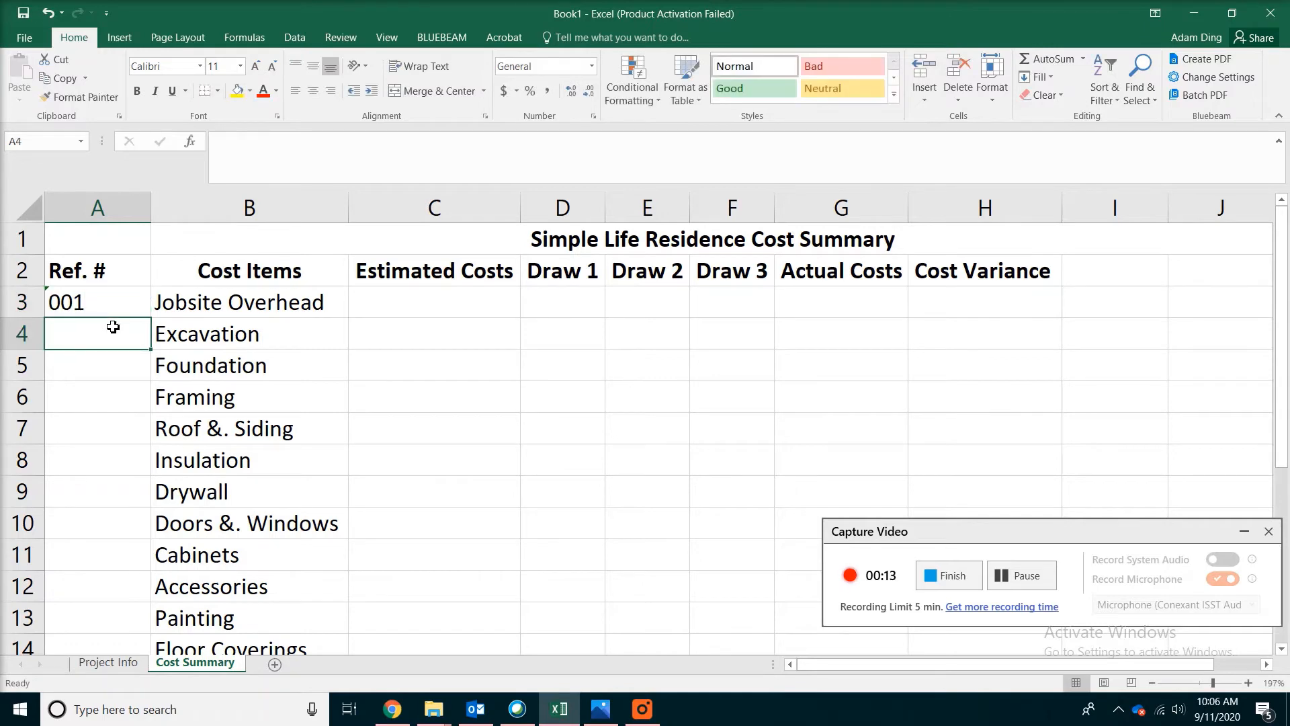
# Step: Enter the reference number 002 as text in cell A4 for Excavation, using a leading apostrophe
pyautogui.write("'002")
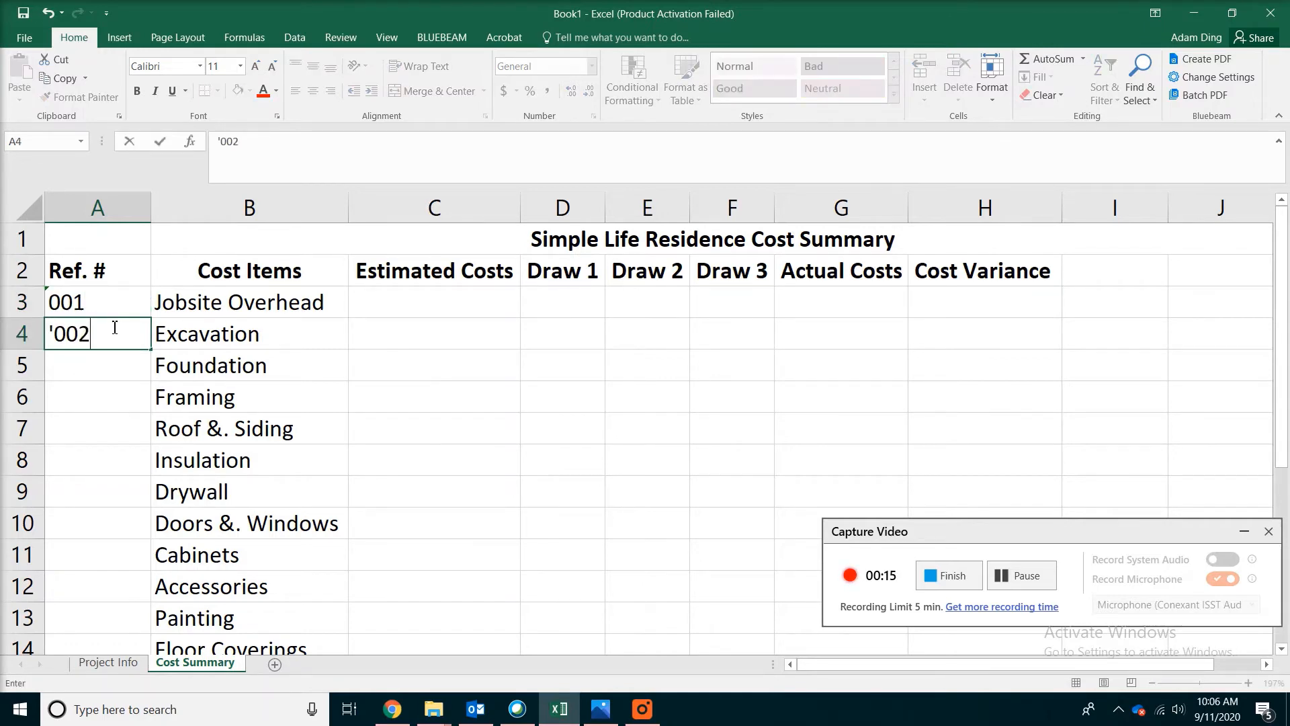
pyautogui.press('Return')
pyautogui.click(104, 329)
pyautogui.press('Up')
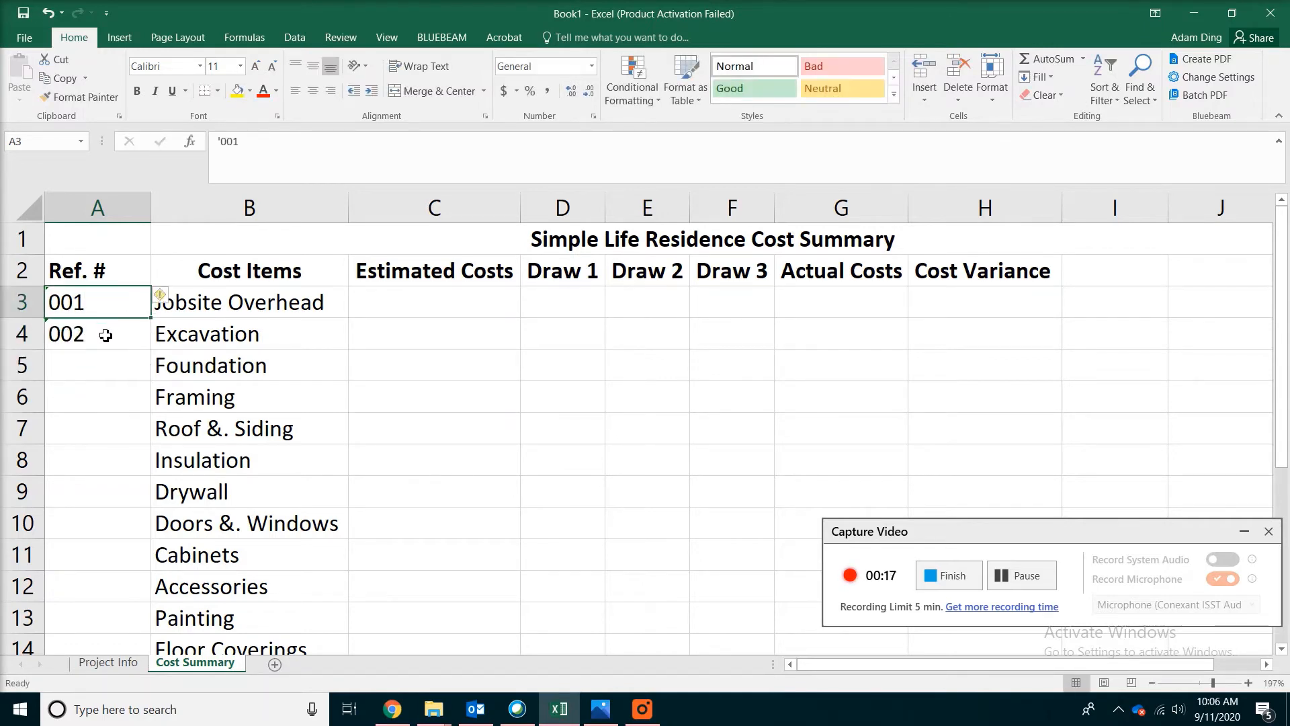
pyautogui.click(102, 329)
pyautogui.doubleClick(103, 328)
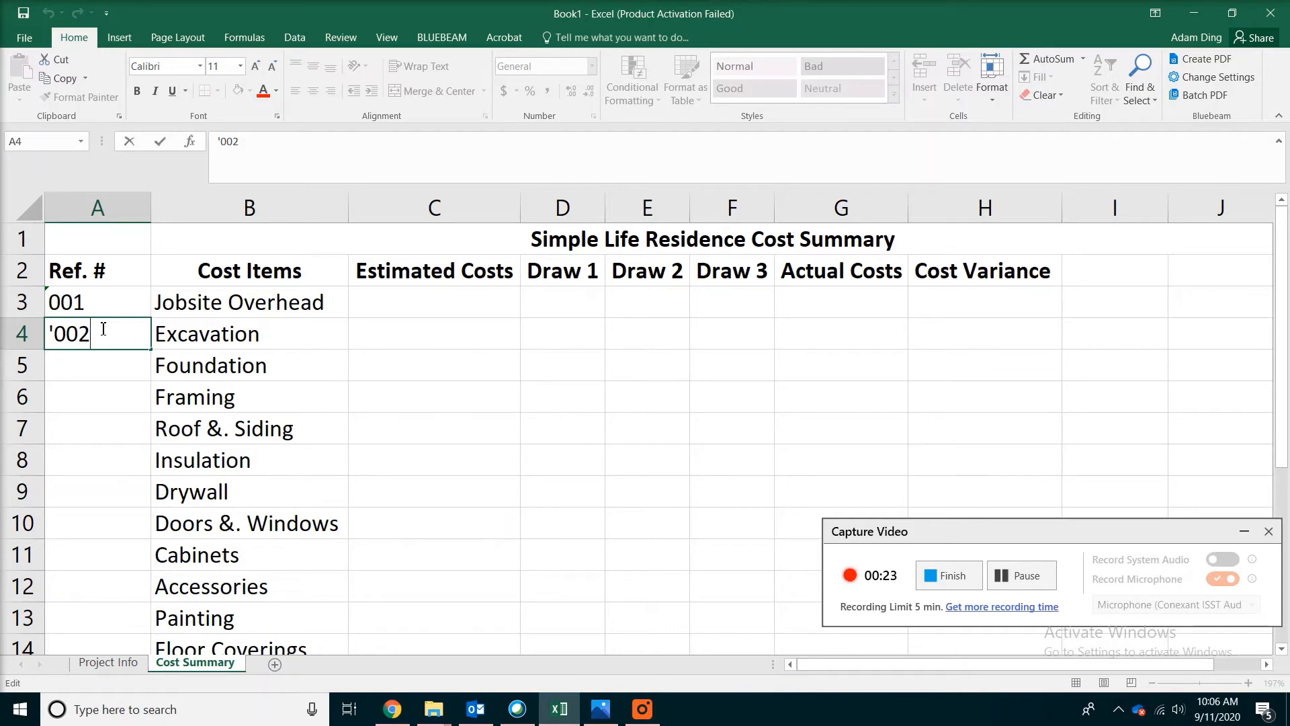
pyautogui.press('Return')
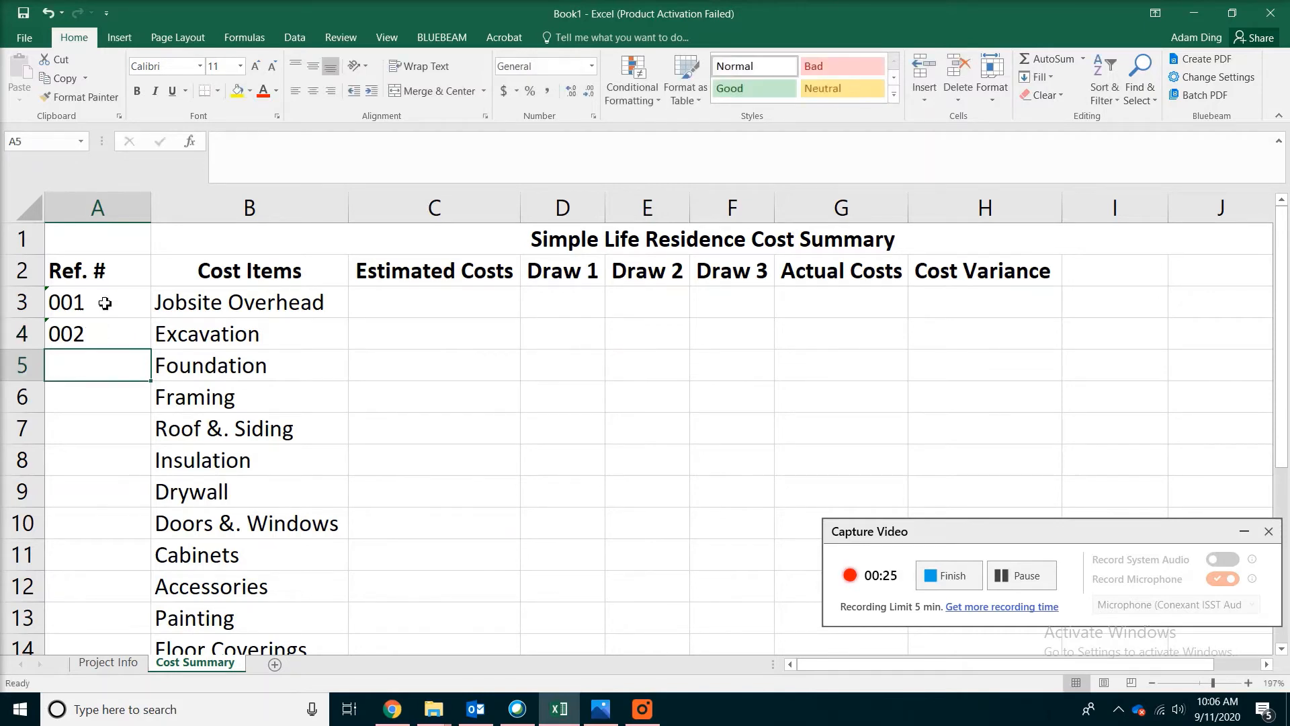
# Step: Fill the reference number series from A3:A4 down column A to the Contingency row, A19
pyautogui.moveTo(104, 299); pyautogui.dragTo(119, 346)
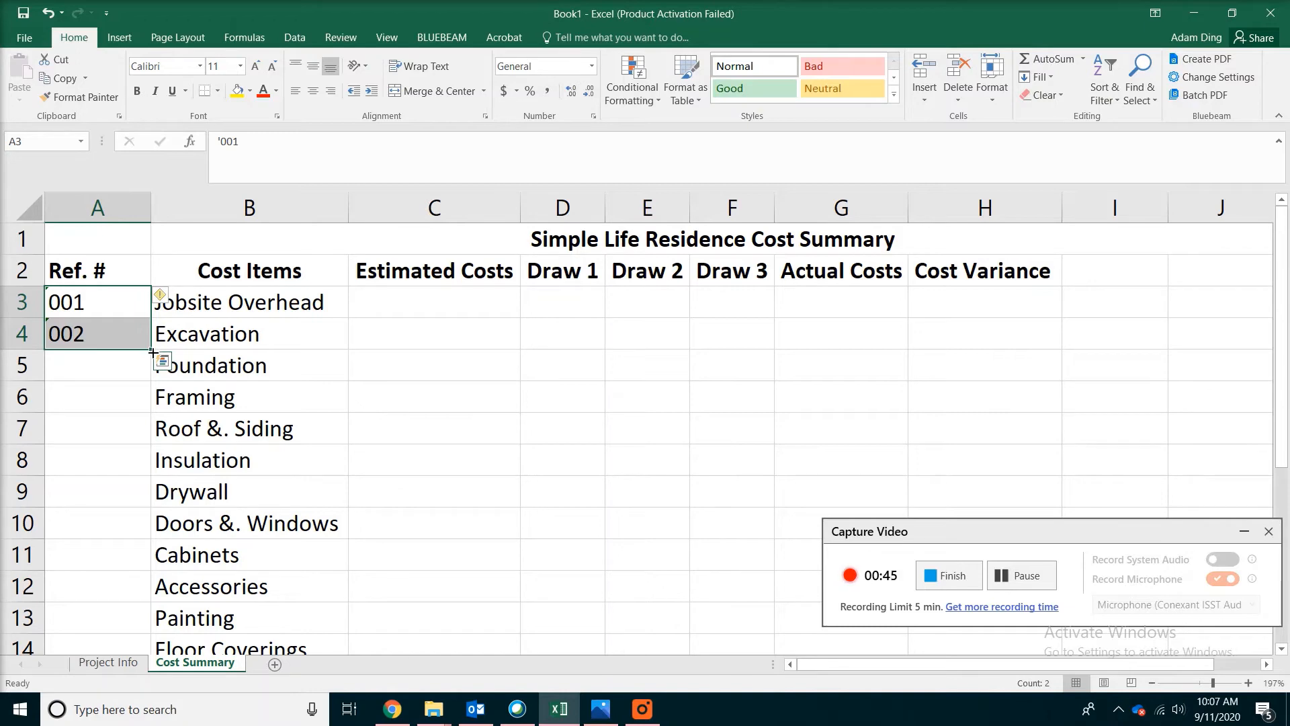
pyautogui.moveTo(153, 351); pyautogui.dragTo(74, 597)
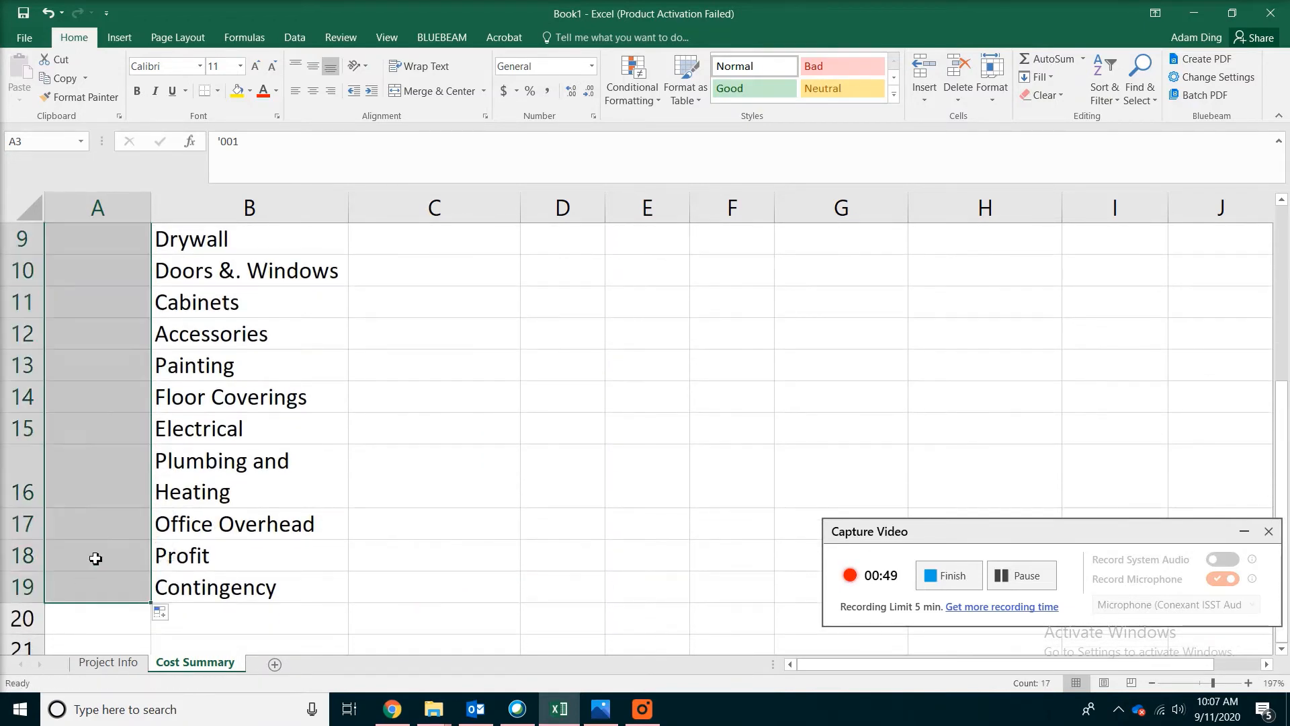
pyautogui.scroll(3, 112, 475)
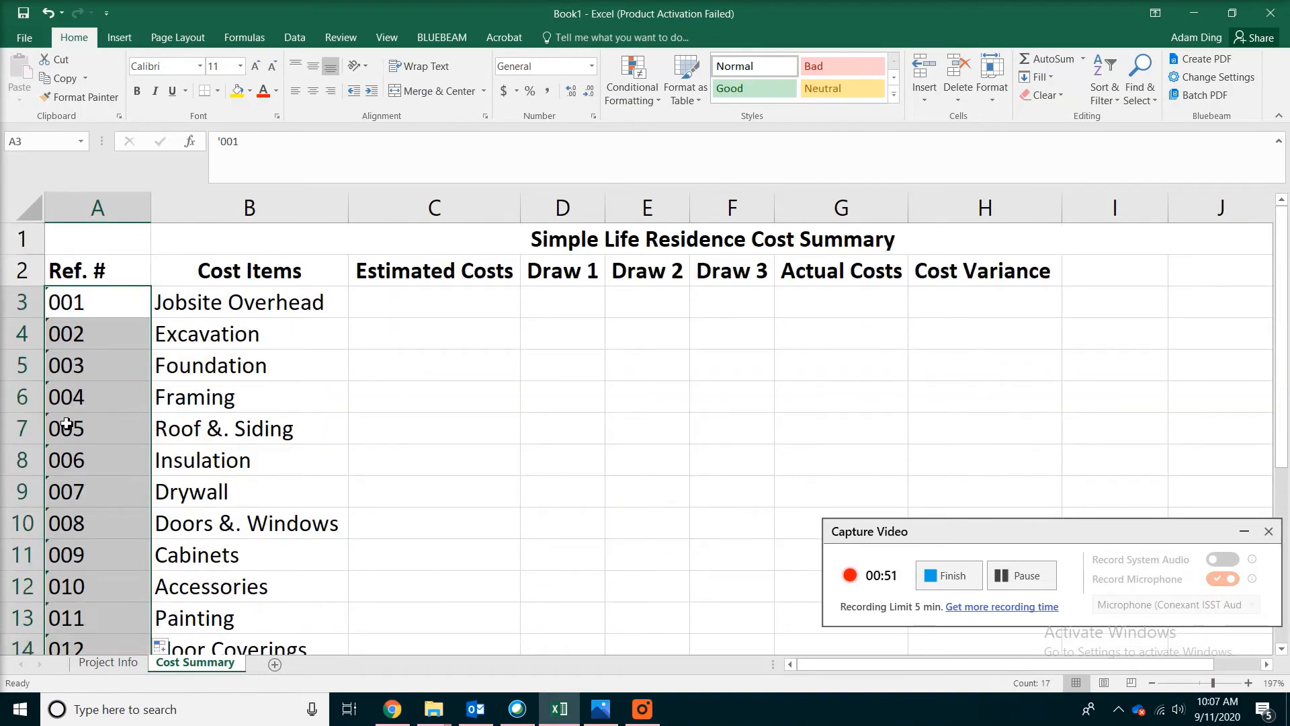
pyautogui.click(1021, 582)
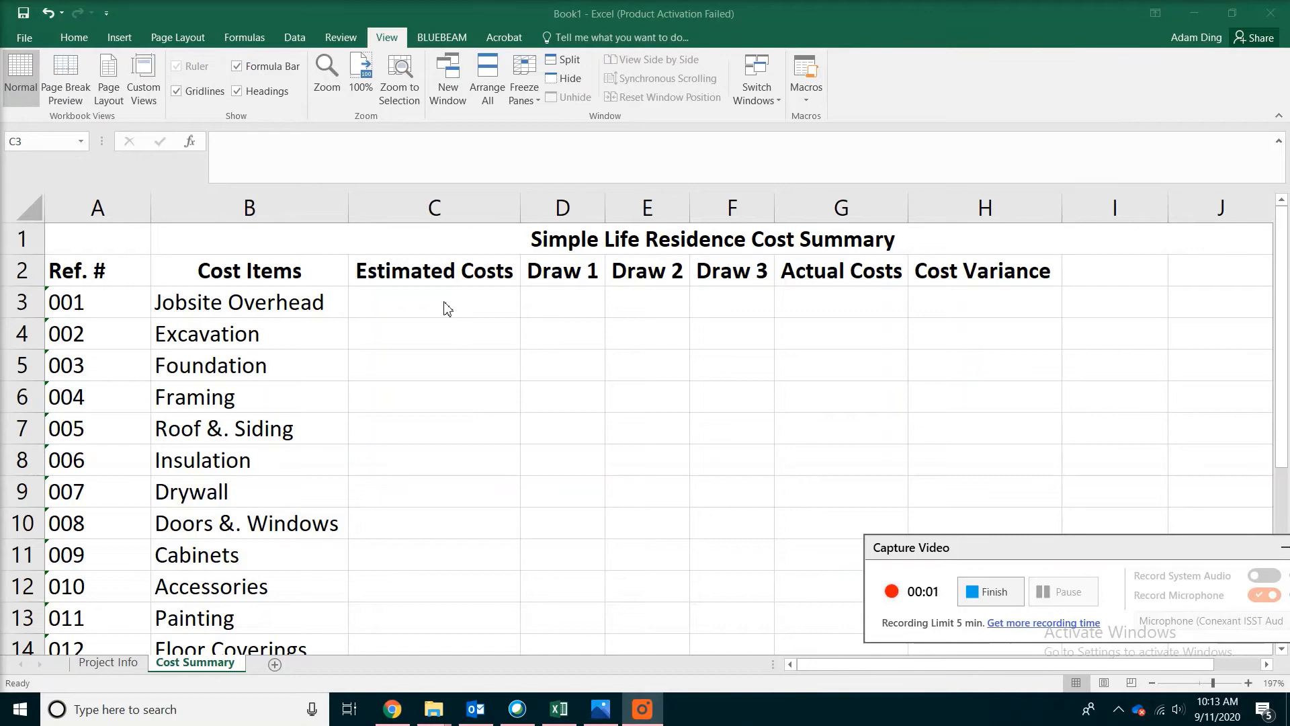
# Step: Freeze the panes at cell C3 so rows 1 and 2 and columns A and B stay in view
pyautogui.click(445, 303)
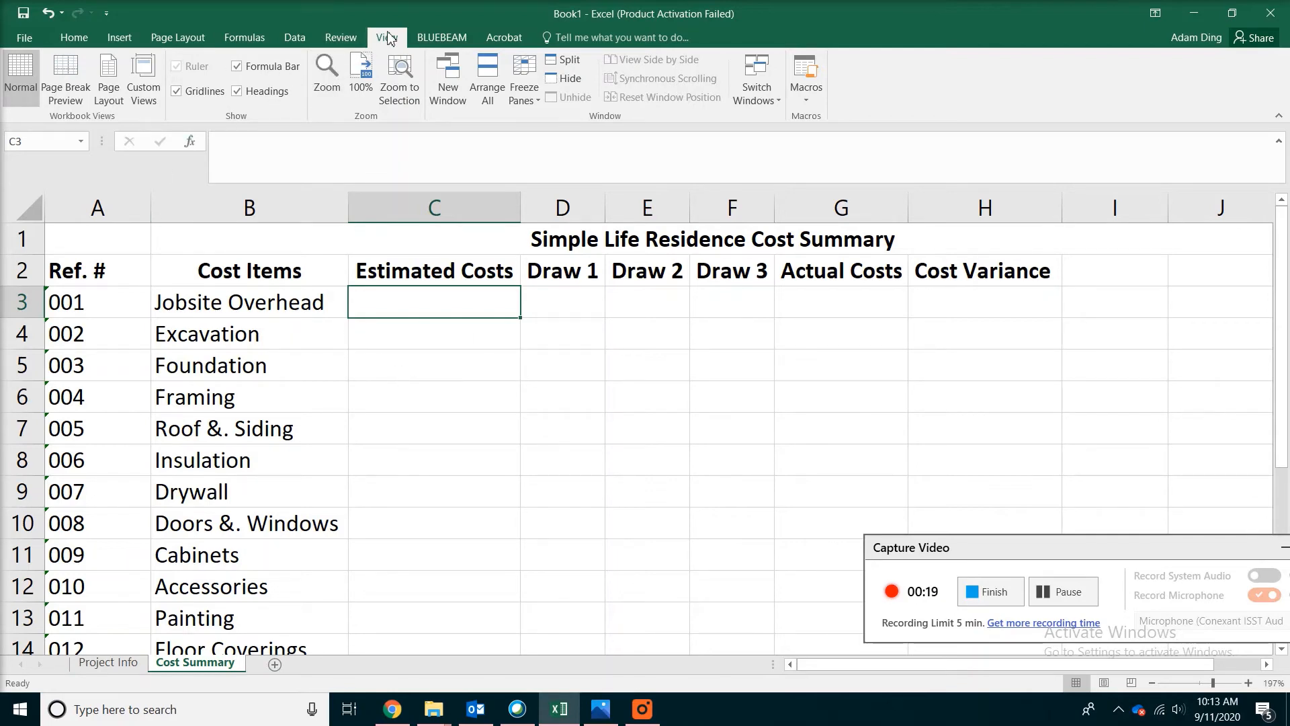
pyautogui.click(530, 100)
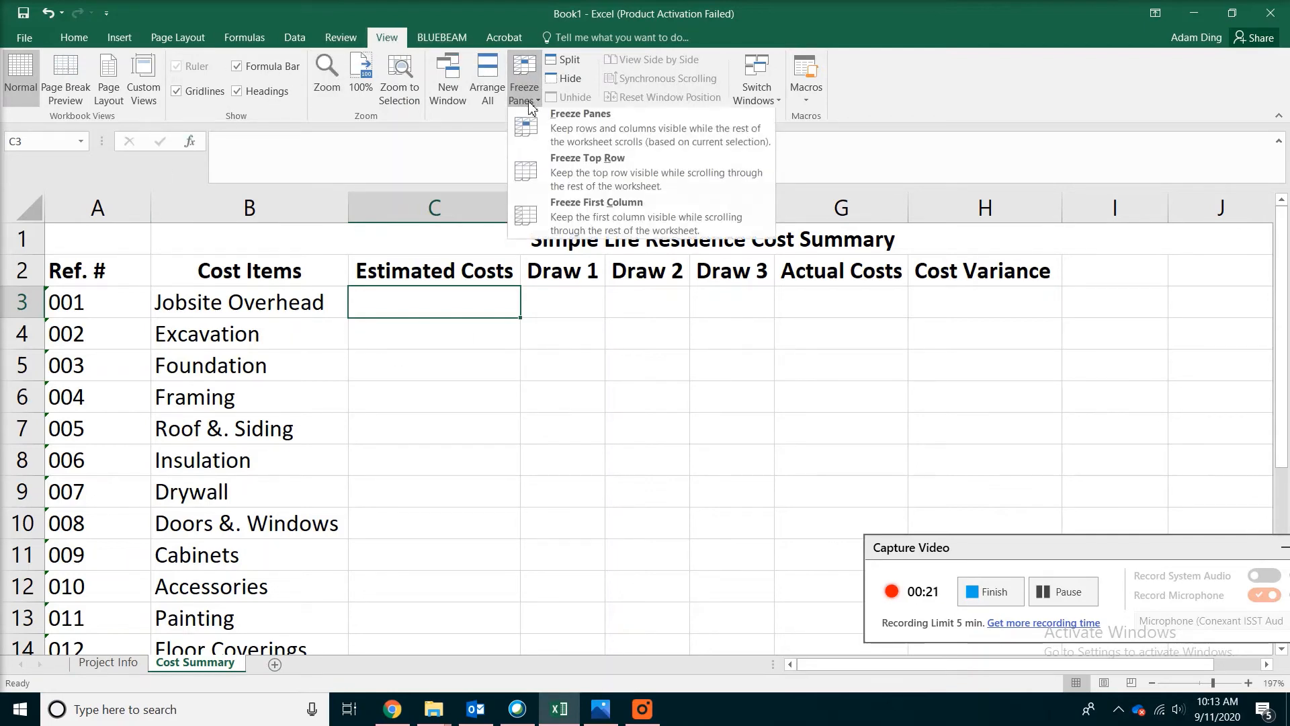
pyautogui.click(555, 130)
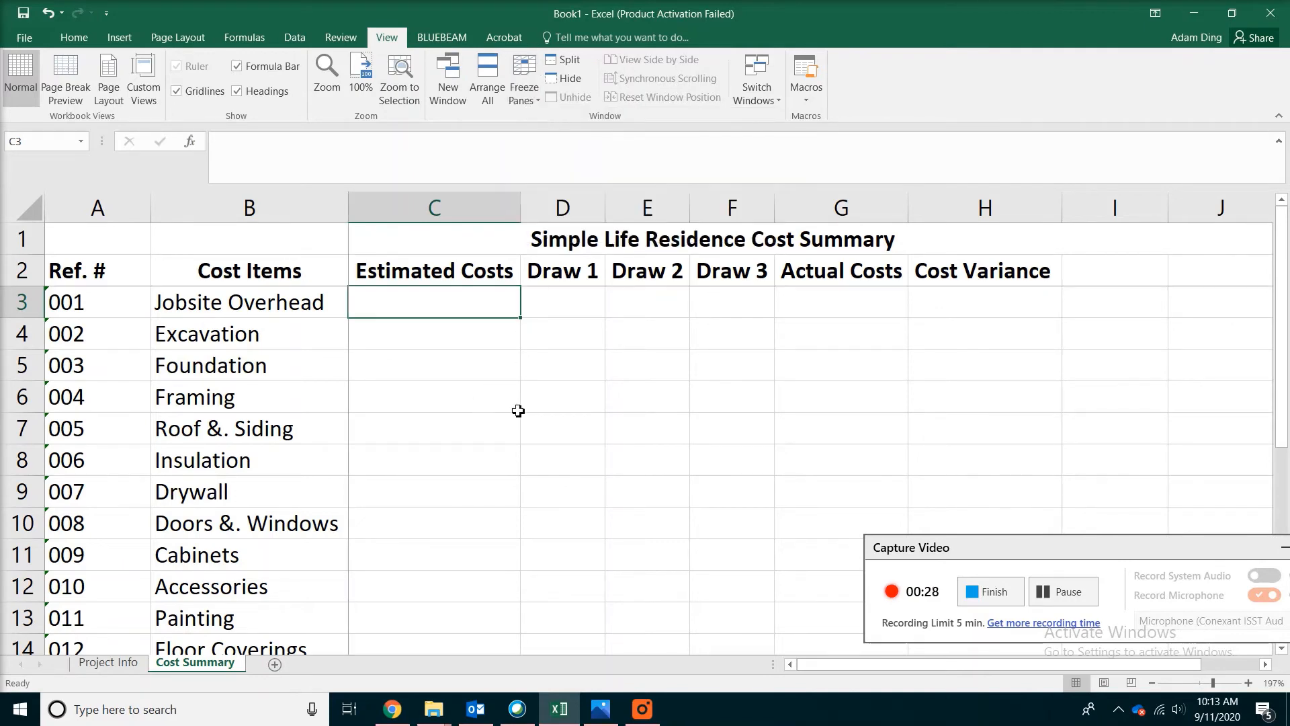
# Step: Check the frozen header rows and the Ref. # and Cost Items columns against the rest of the Cost Summary sheet
pyautogui.click(631, 457)
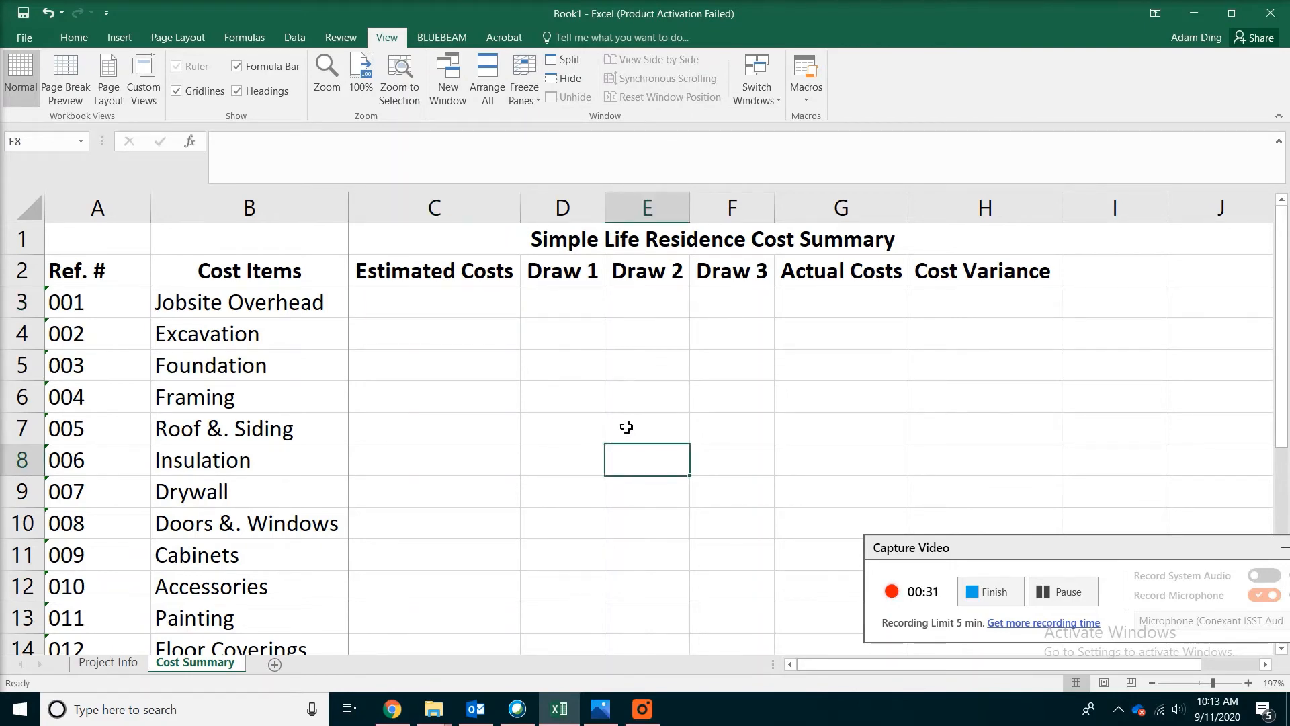
pyautogui.scroll(-5, 626, 427)
pyautogui.scroll(3, 626, 427)
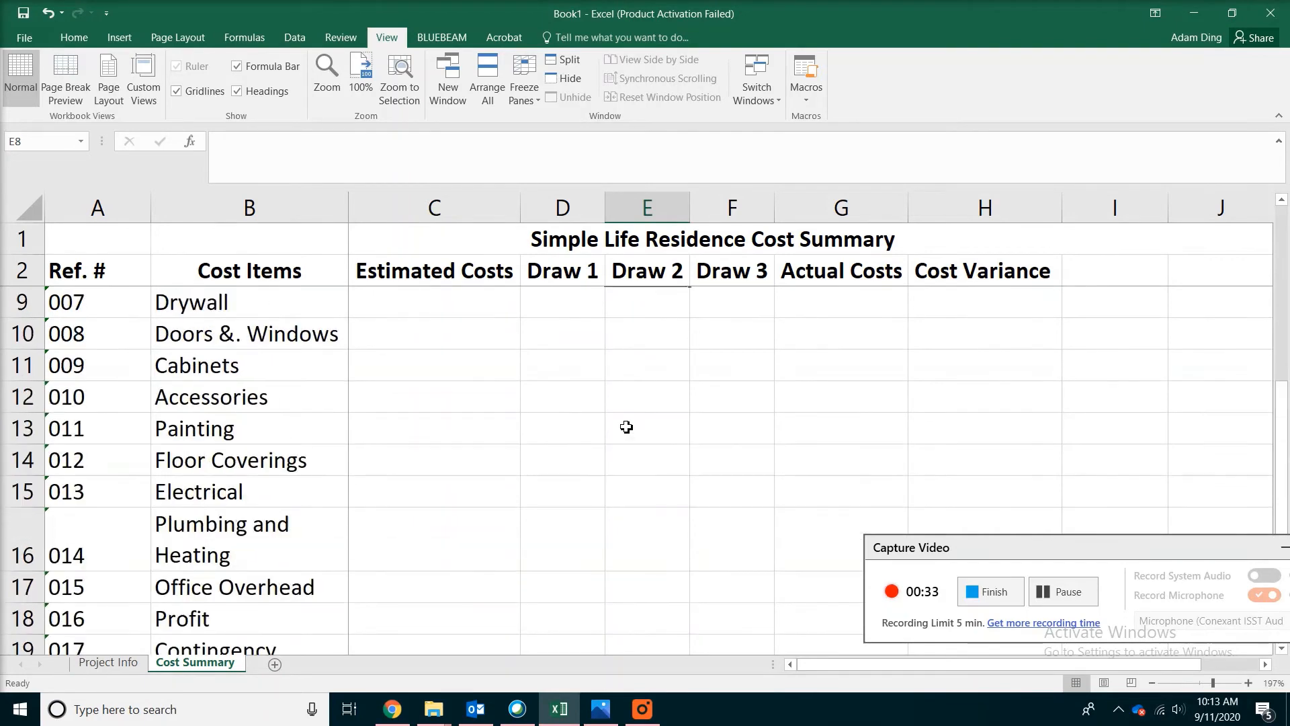
pyautogui.scroll(2, 626, 428)
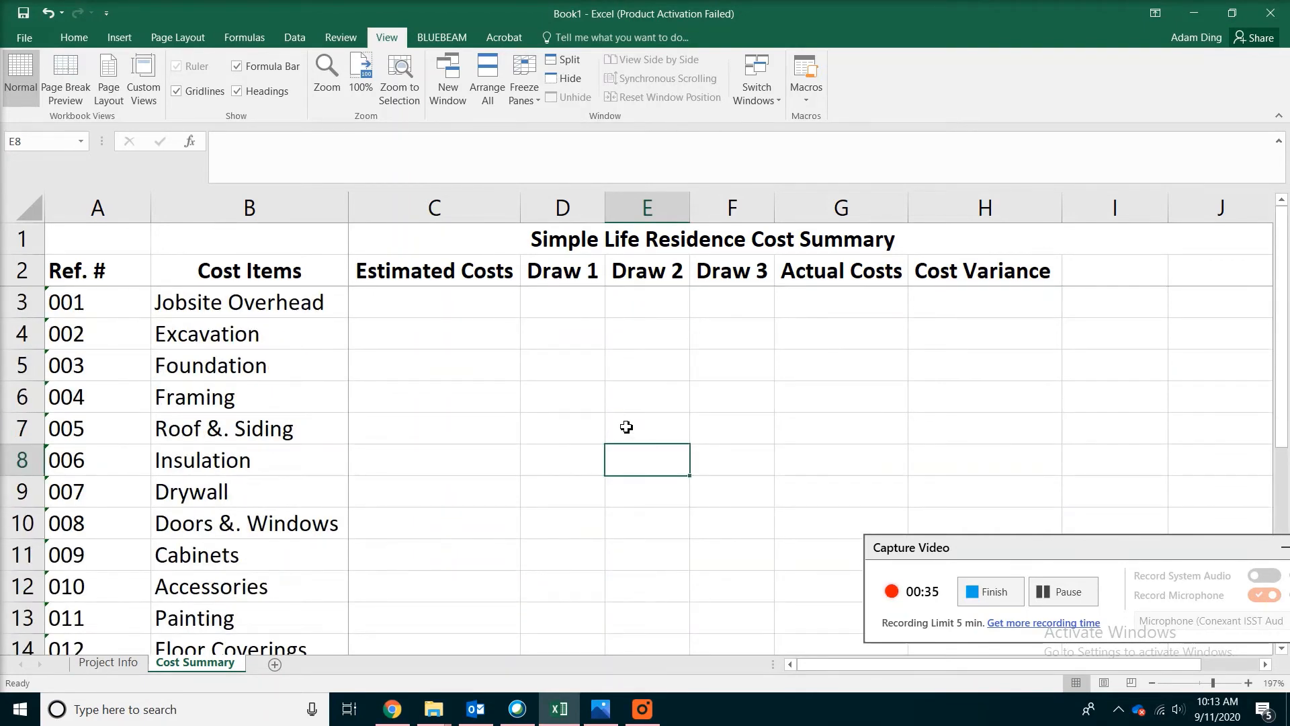
pyautogui.scroll(-3, 626, 427)
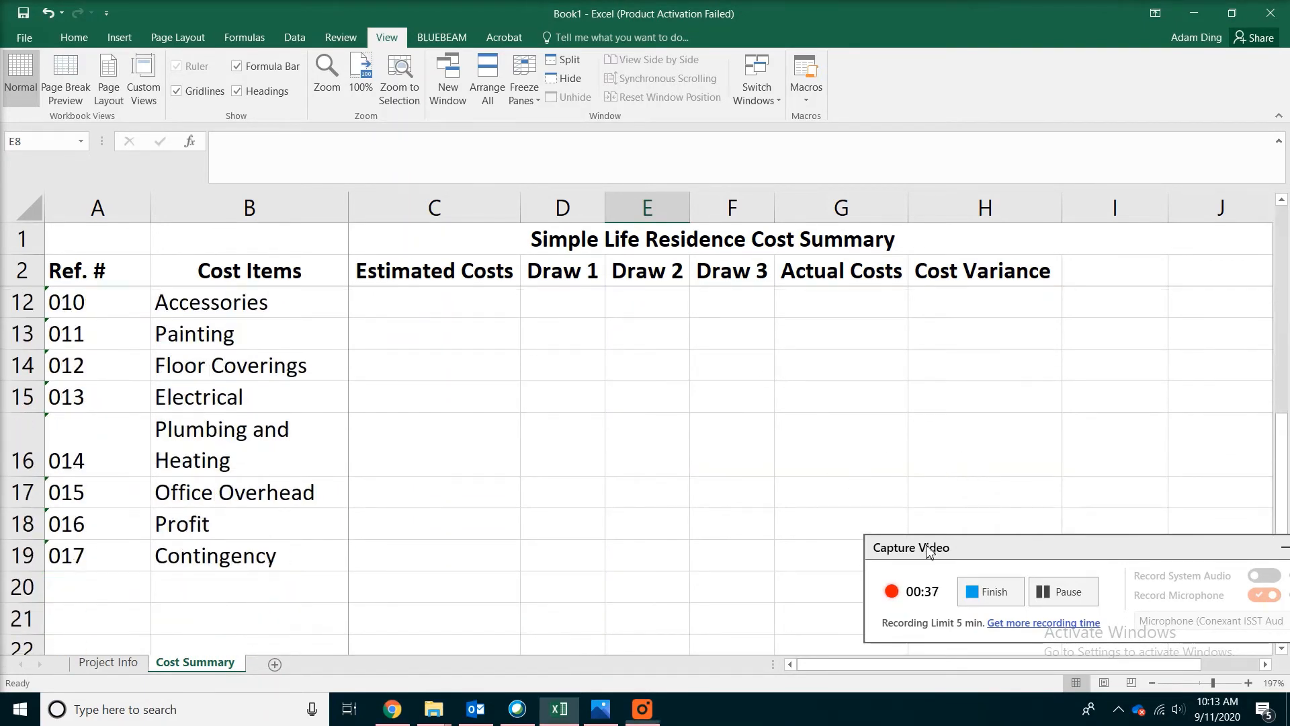
pyautogui.moveTo(928, 549); pyautogui.dragTo(708, 461)
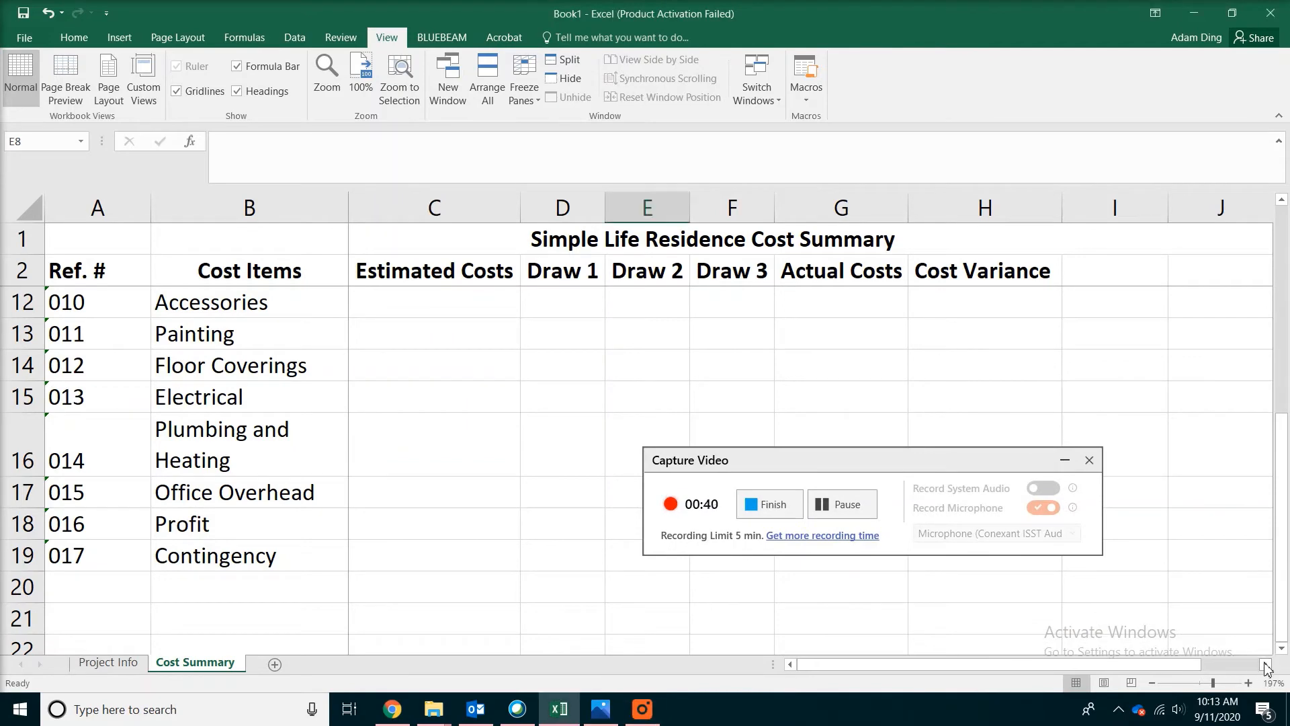
pyautogui.moveTo(1265, 667); pyautogui.dragTo(1249, 667)
pyautogui.click(101, 205)
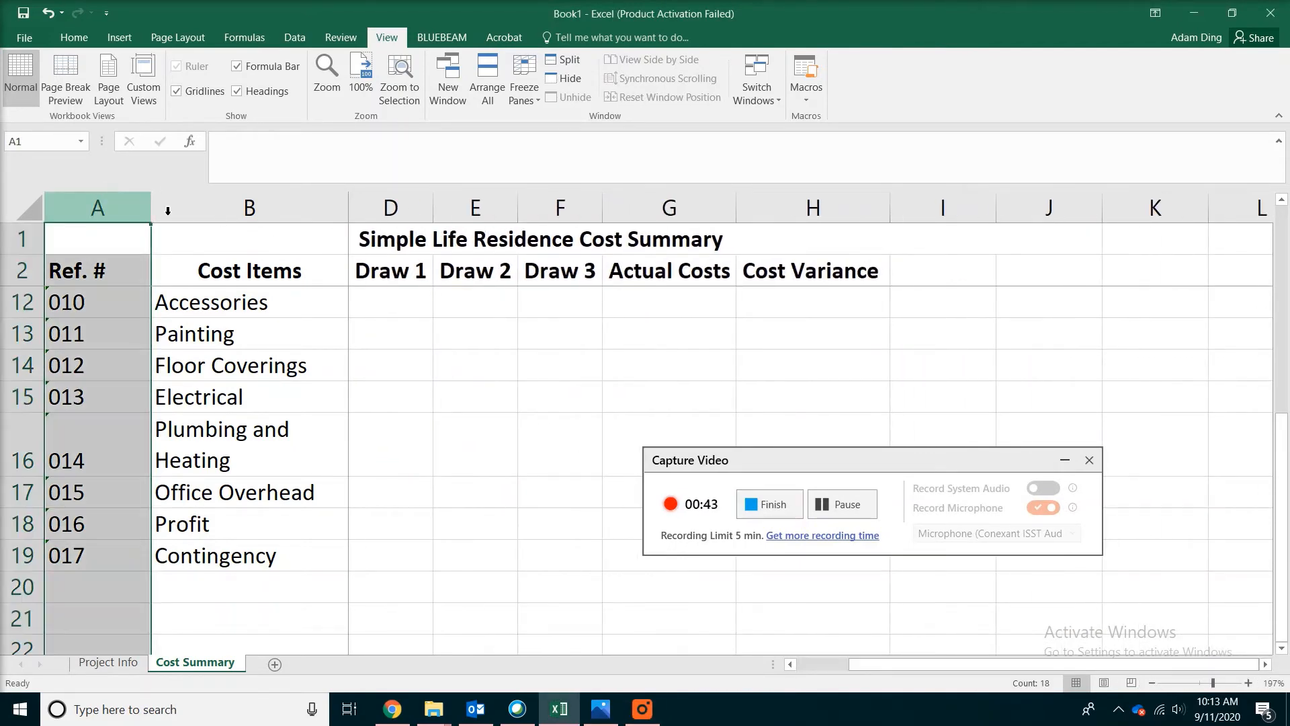
pyautogui.click(168, 211)
pyautogui.click(1286, 258)
pyautogui.click(1286, 257)
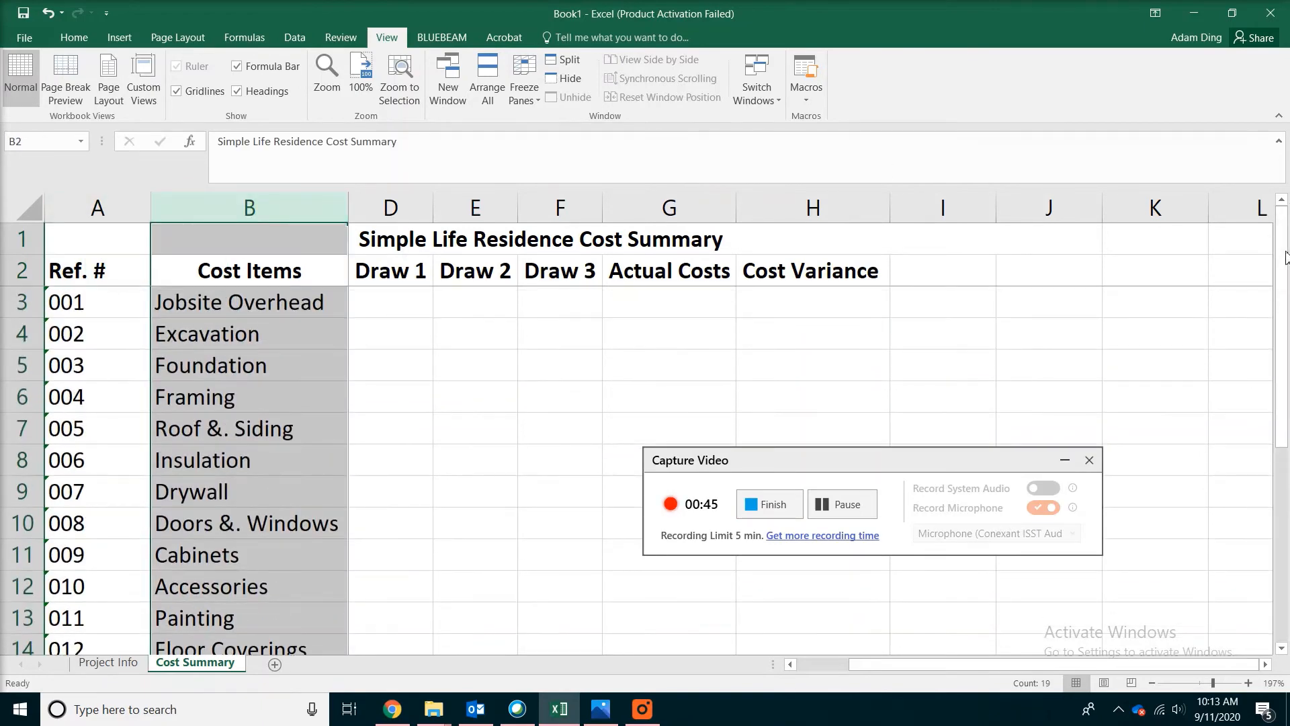
pyautogui.click(378, 307)
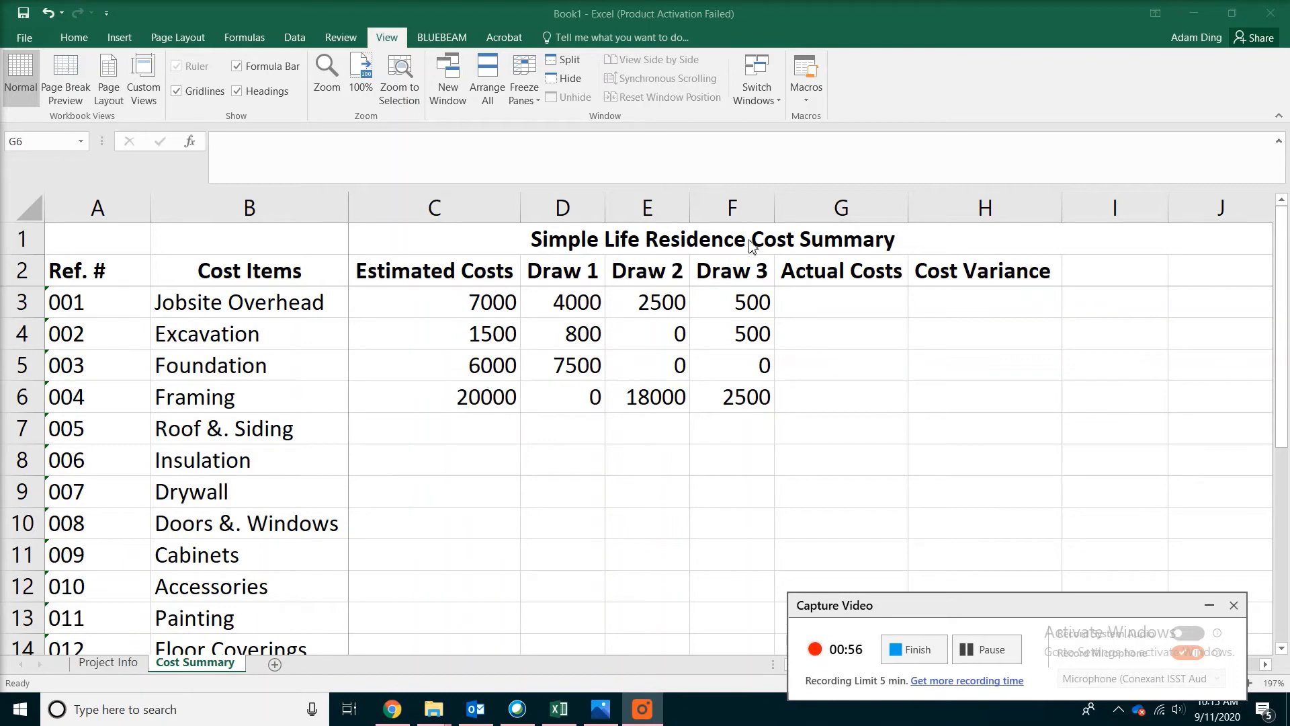
# Step: Format the Jobsite Overhead estimated cost in C3 as dollar accounting with no decimal places
pyautogui.hotkey('alt', 'Tab')
pyautogui.click(408, 307)
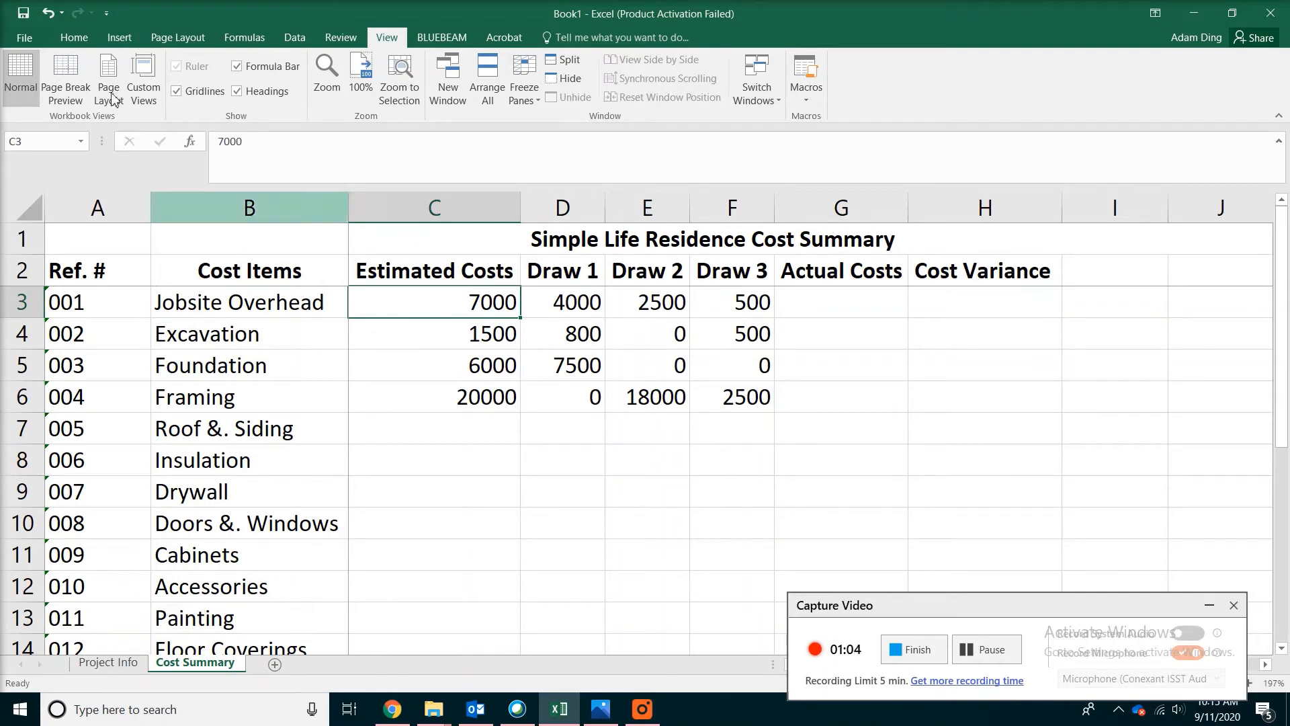
pyautogui.click(74, 38)
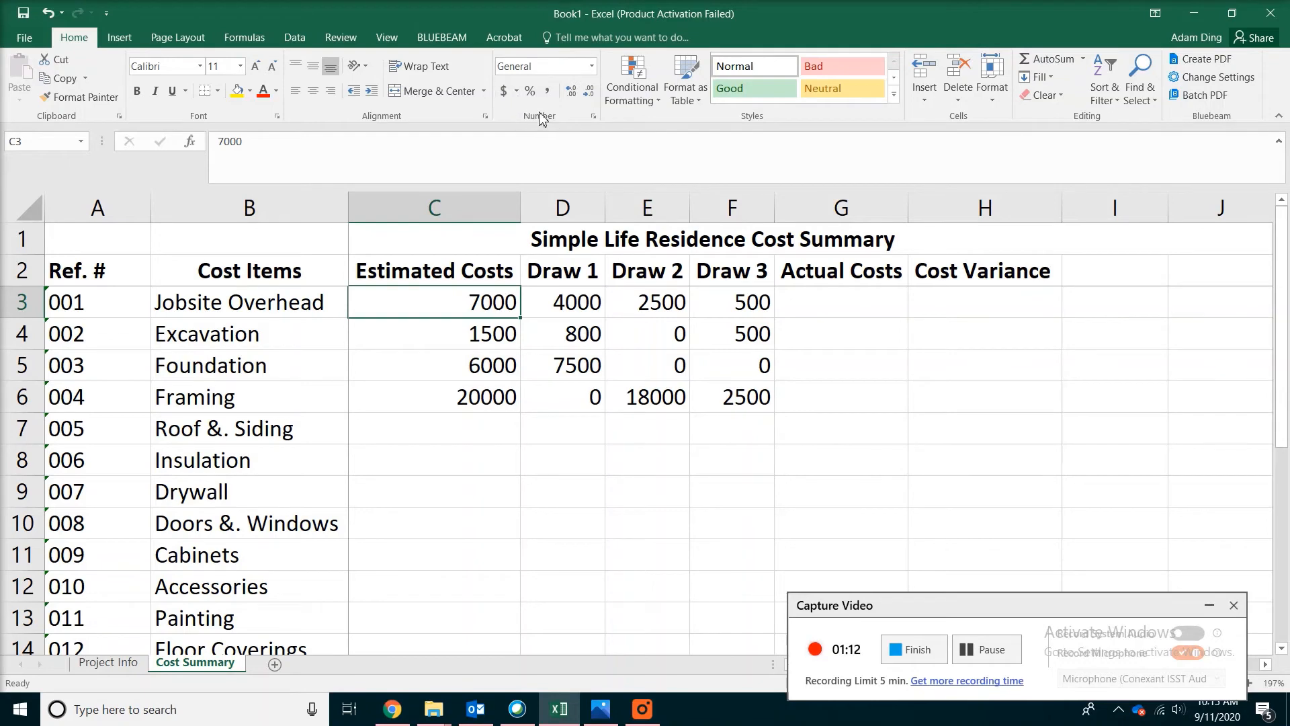
pyautogui.click(504, 94)
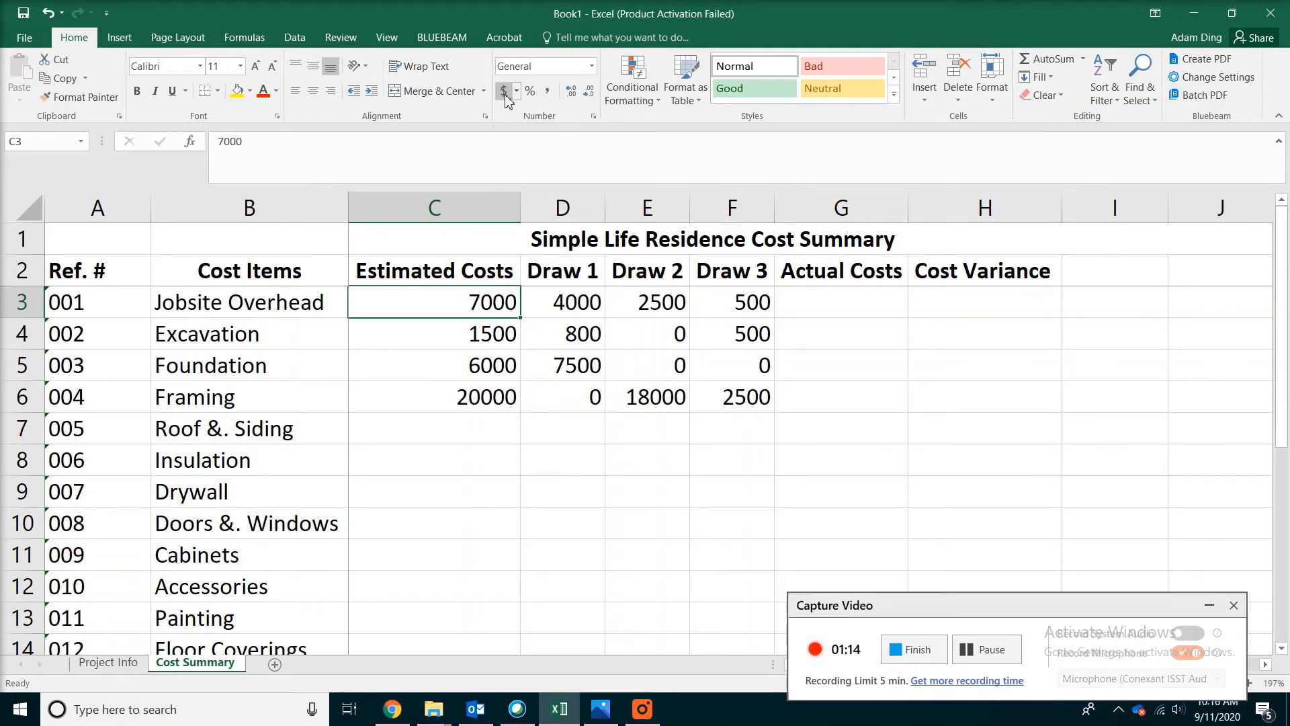
pyautogui.click(589, 98)
pyautogui.click(589, 97)
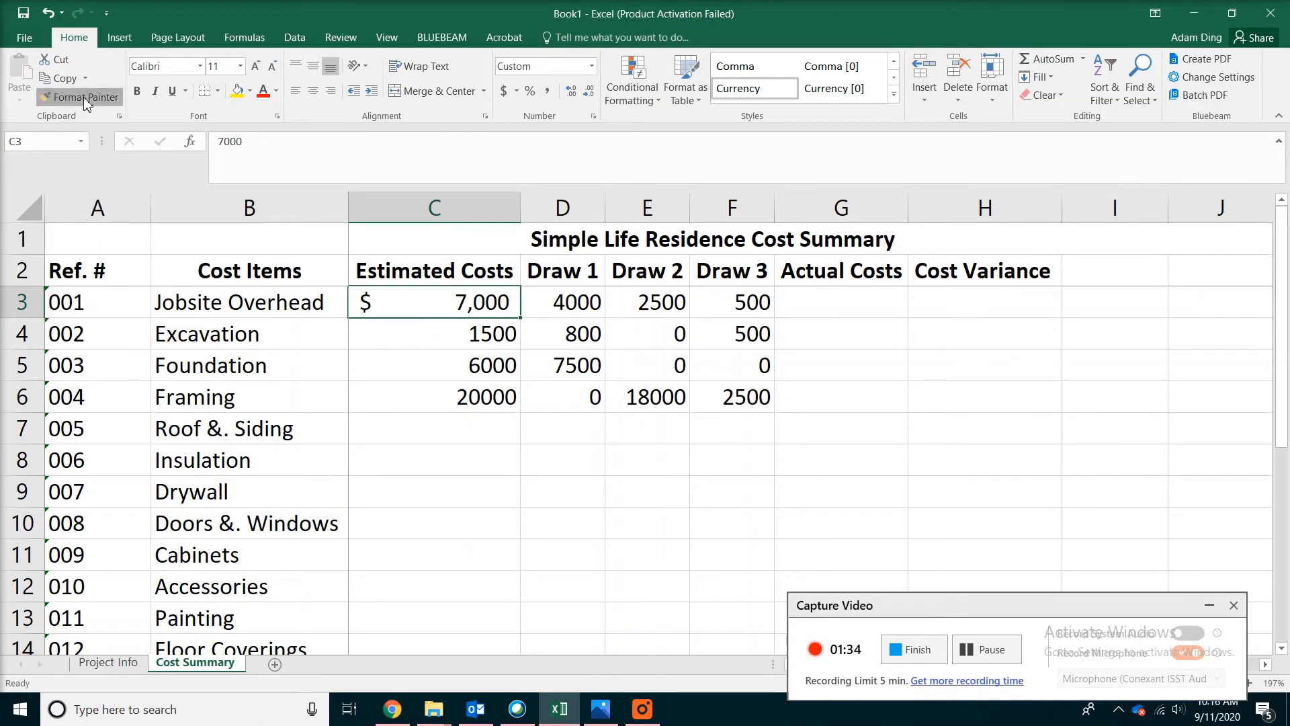
# Step: Copy the number format of C3 to C3:F6 with Format Painter and widen columns D to F to fit the amounts
pyautogui.click(84, 97)
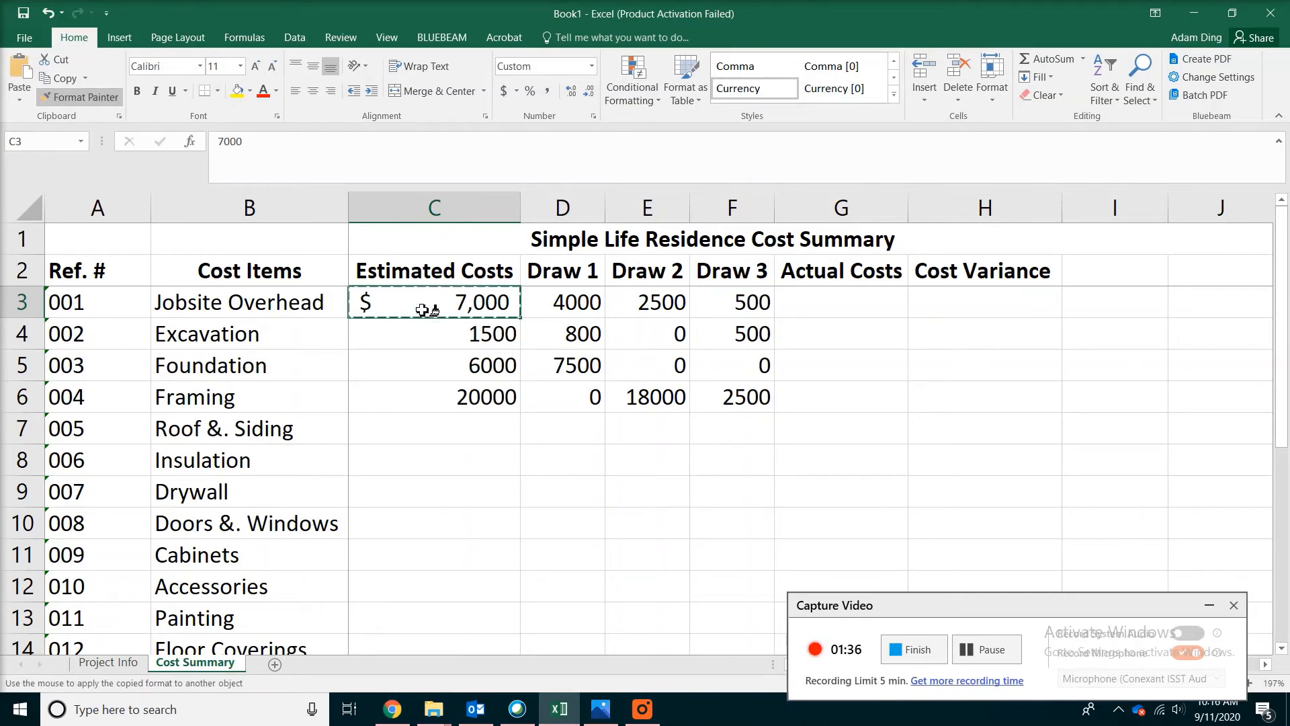
pyautogui.moveTo(446, 301)
pyautogui.mouseDown()
pyautogui.moveTo(540, 367)
pyautogui.moveTo(763, 402)
pyautogui.mouseUp()
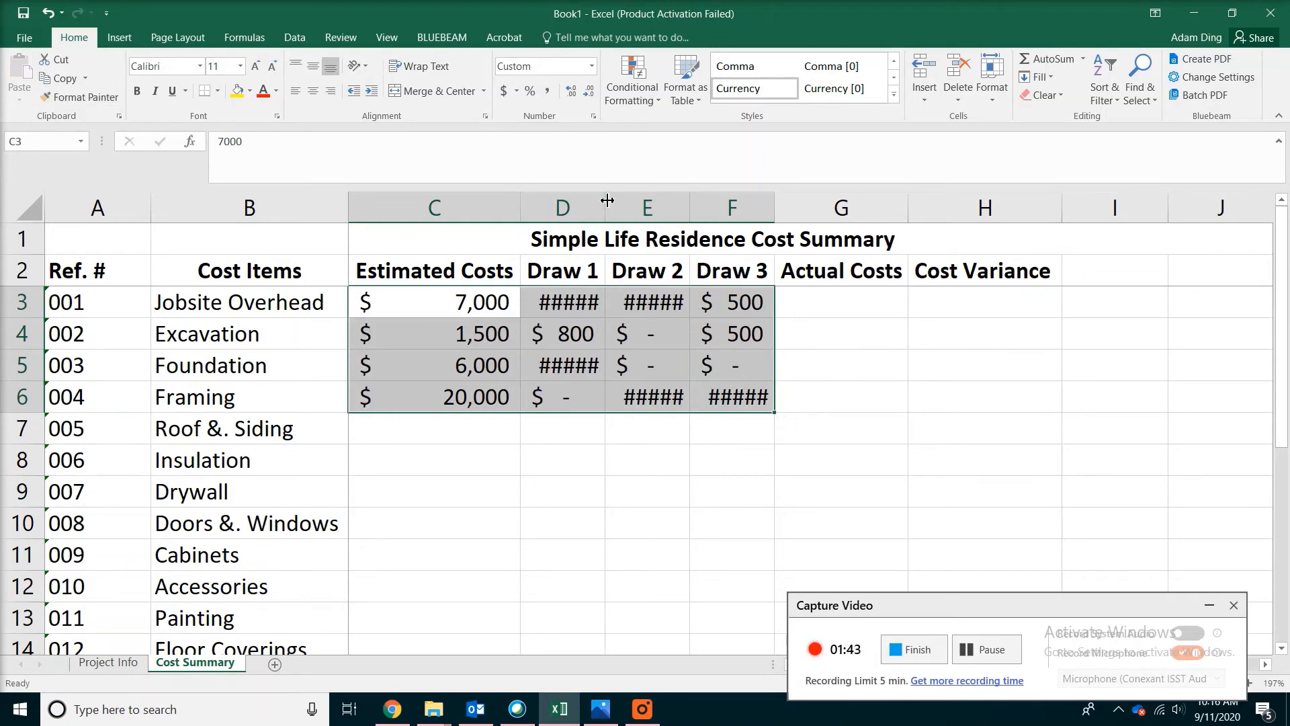
pyautogui.moveTo(604, 208); pyautogui.dragTo(611, 208)
pyautogui.moveTo(697, 207); pyautogui.dragTo(715, 208)
pyautogui.moveTo(804, 205); pyautogui.dragTo(811, 205)
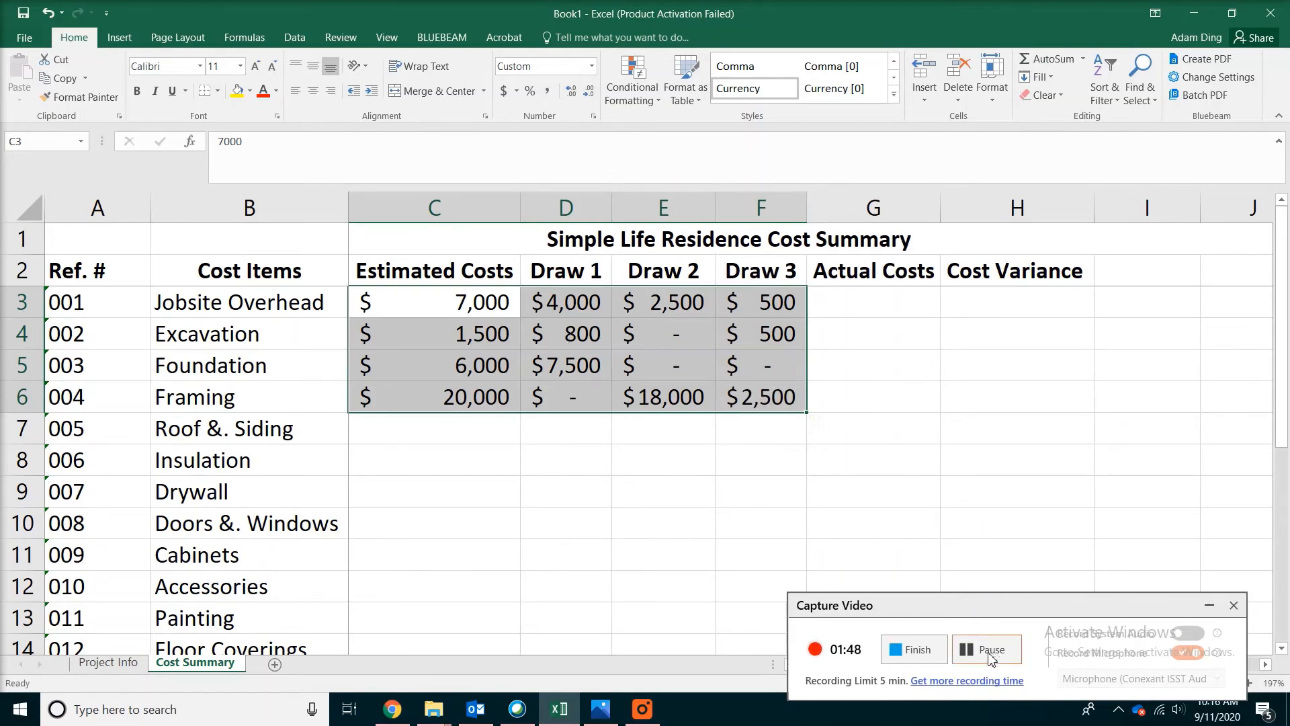
# Step: Total the three Jobsite Overhead draws in the Actual Costs cell G3 with =SUM(D3:F3)
pyautogui.click(873, 302)
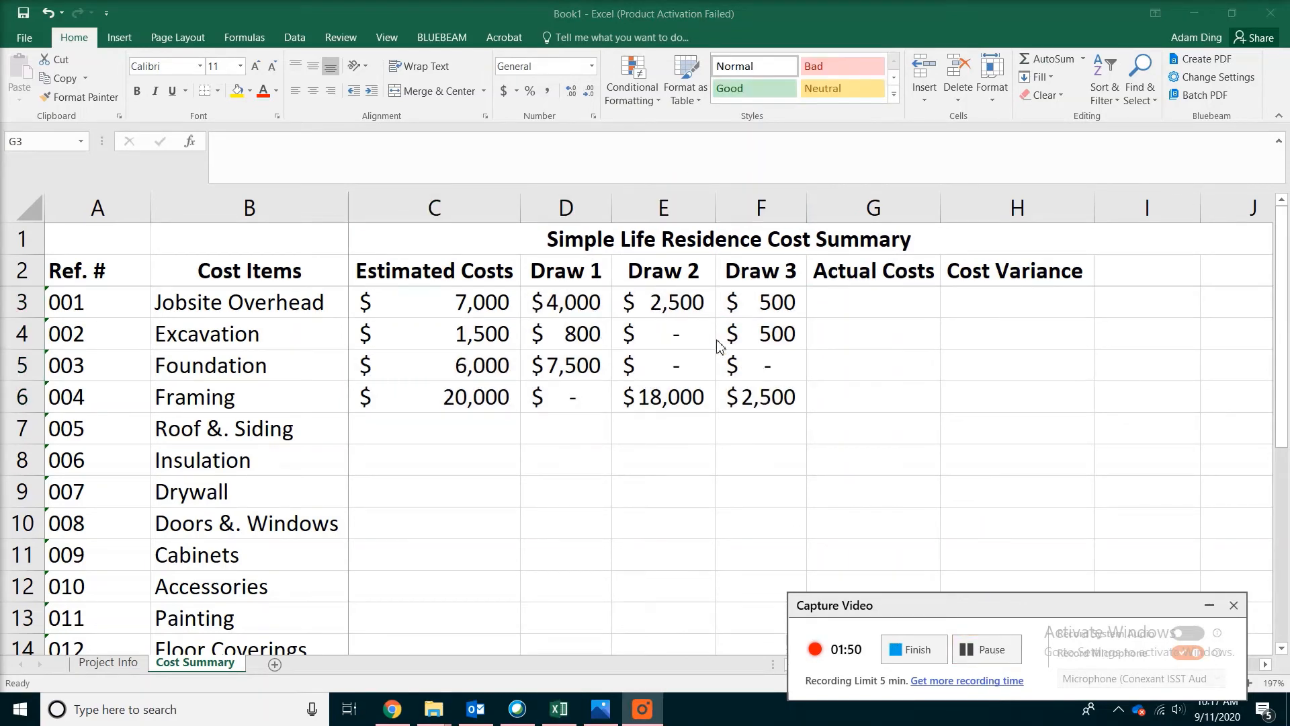
pyautogui.click(856, 313)
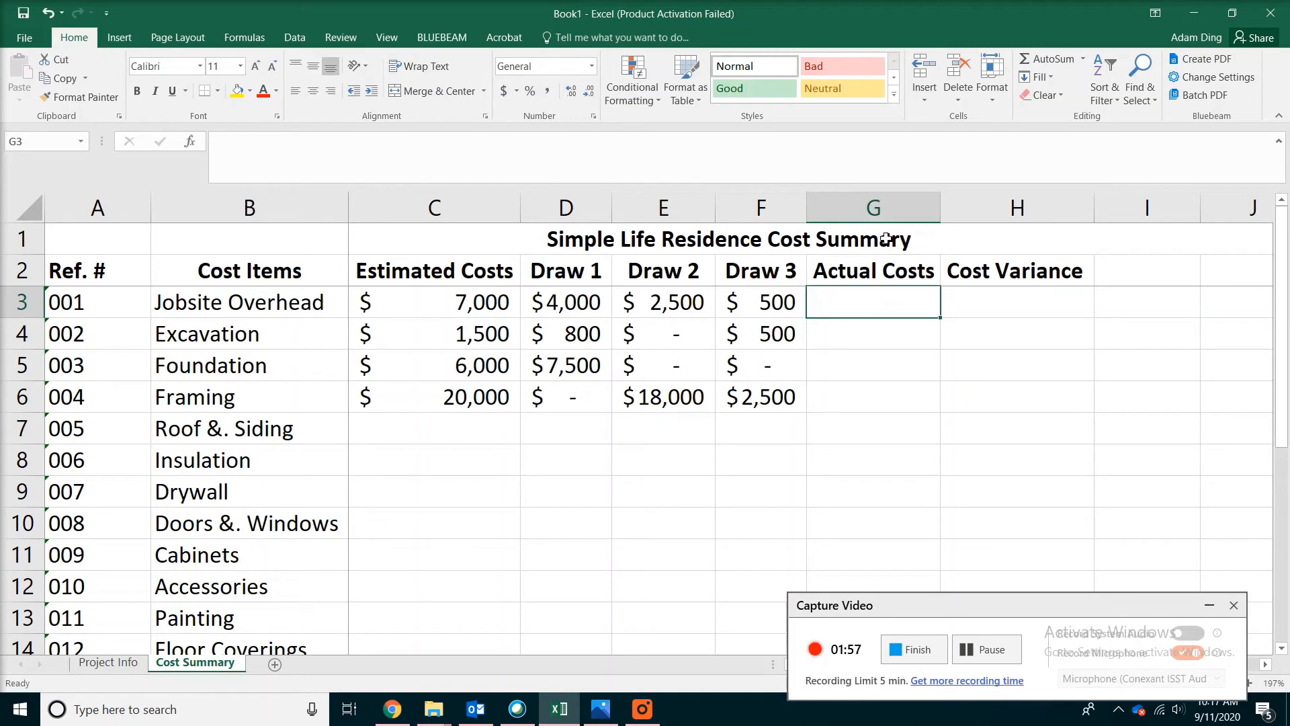
pyautogui.click(1044, 68)
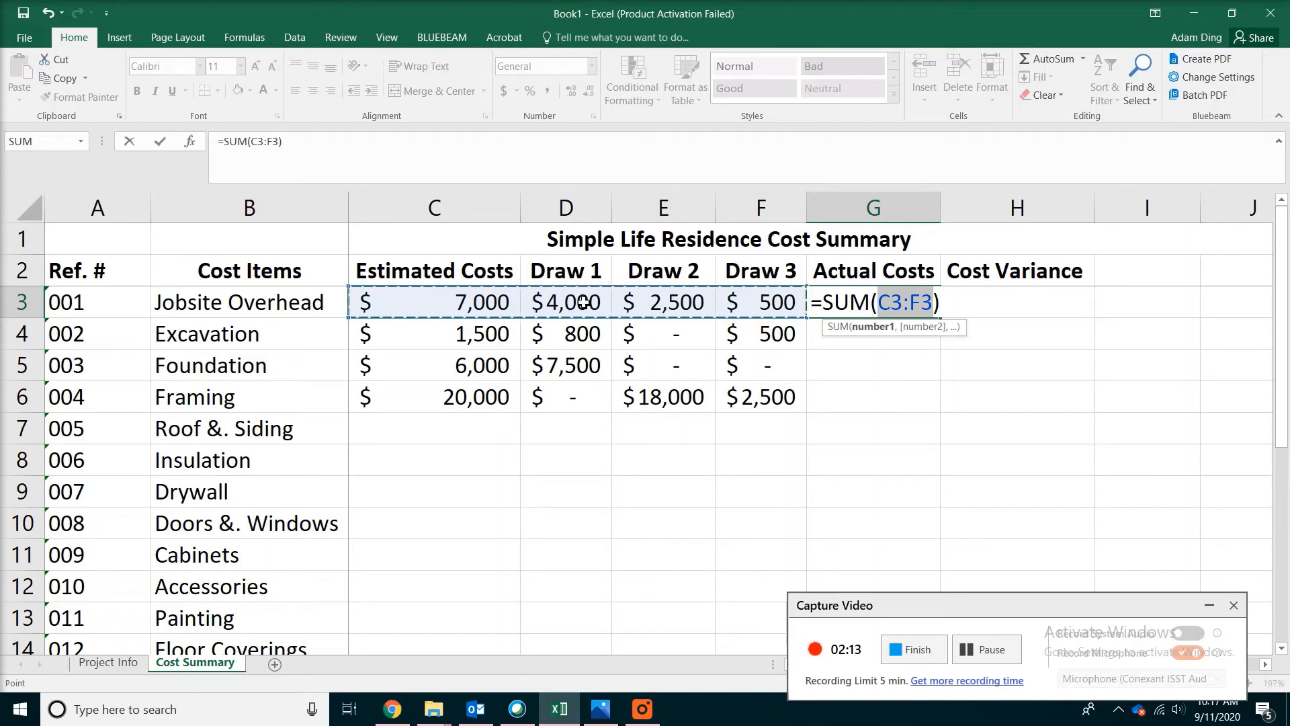
pyautogui.moveTo(538, 301); pyautogui.dragTo(772, 302)
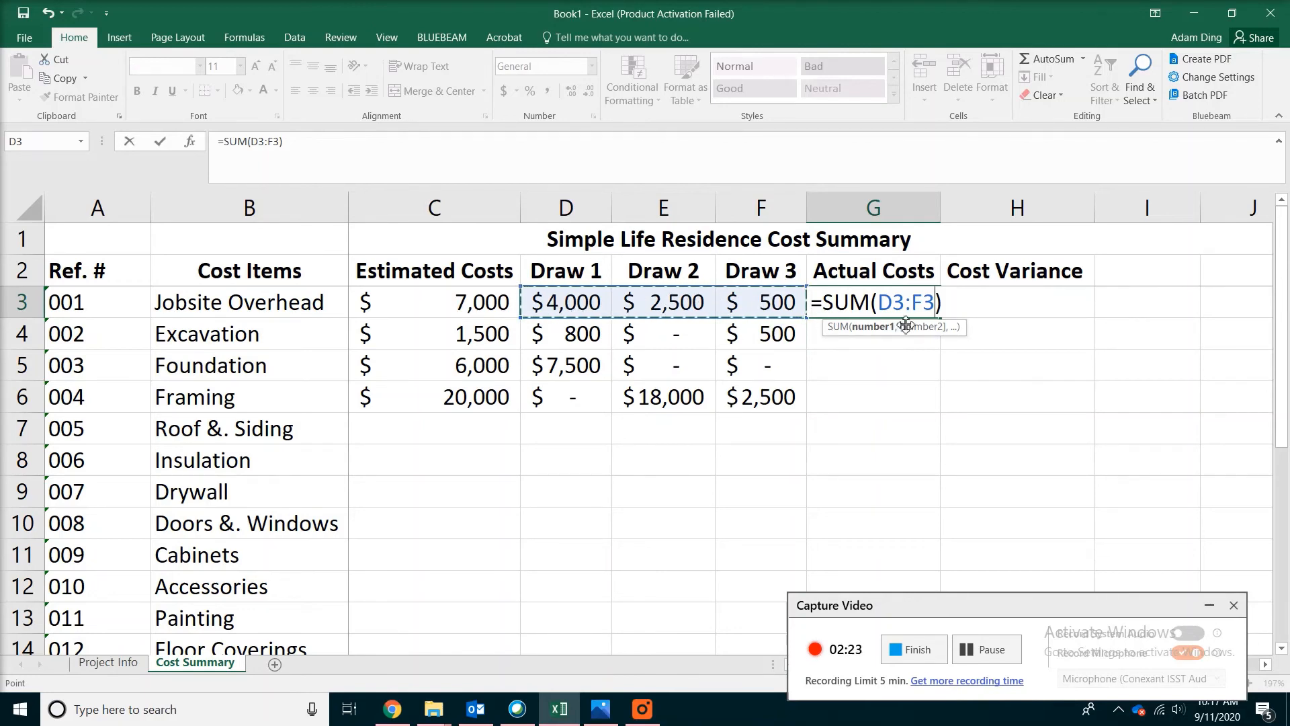
pyautogui.press('Return')
pyautogui.click(890, 309)
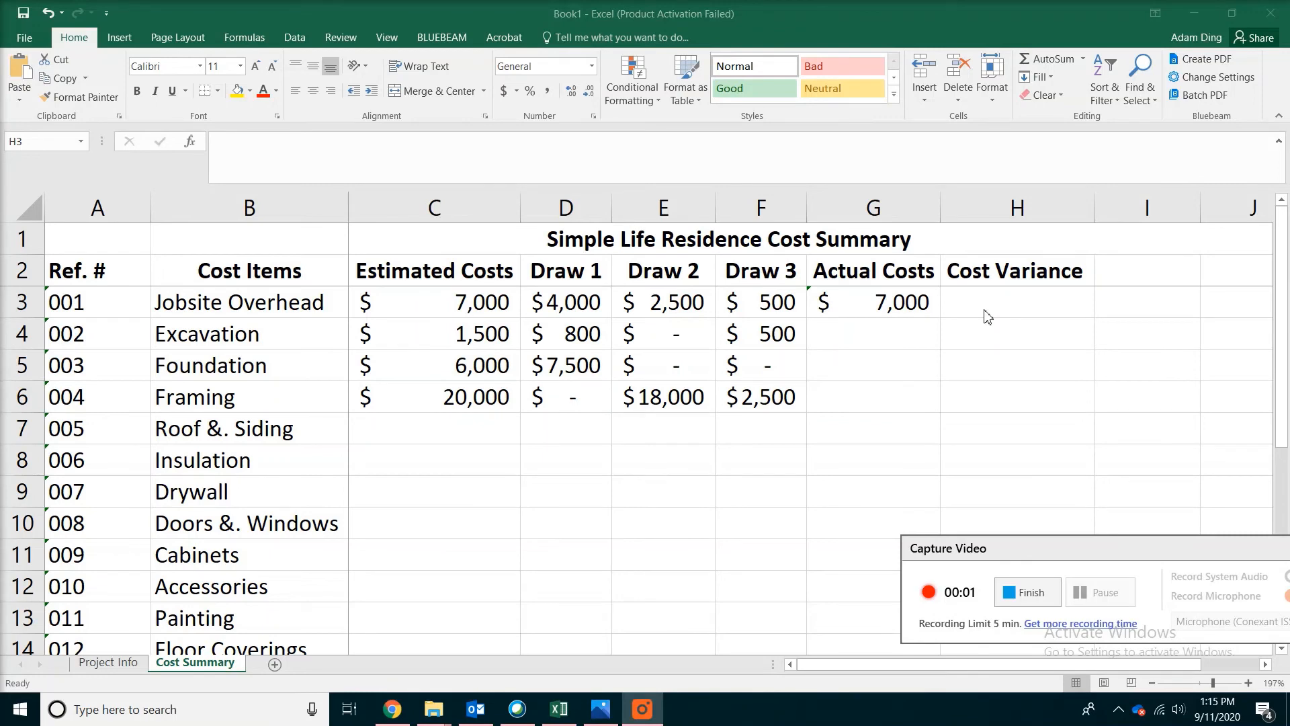
# Step: Calculate the Jobsite Overhead cost variance in H3 as estimated minus actual costs with =C3-G3
pyautogui.click(984, 310)
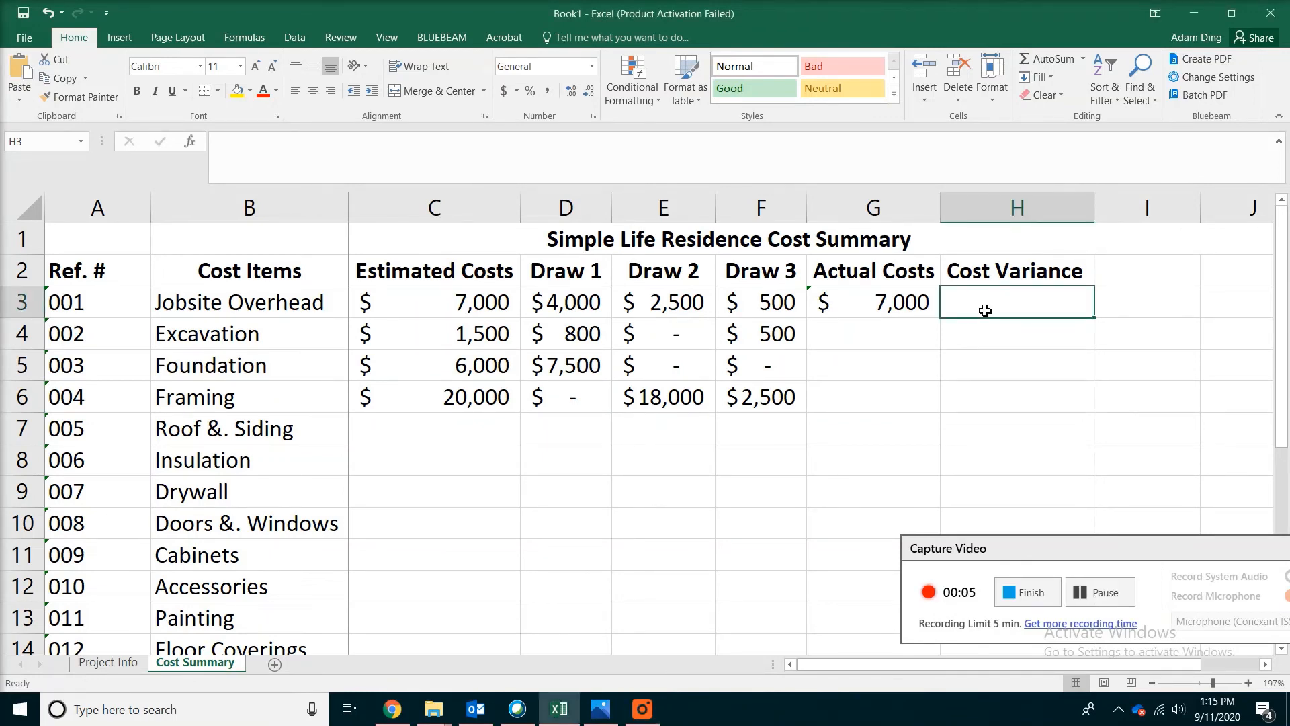
pyautogui.write('=')
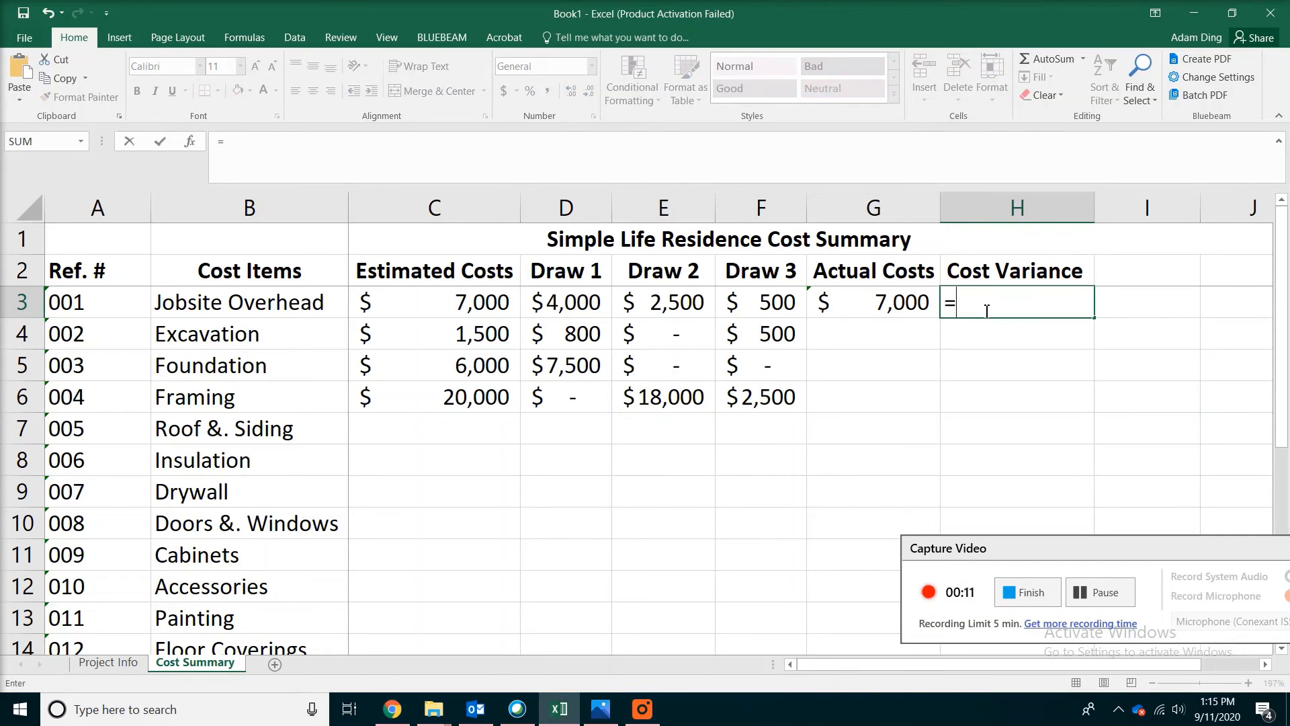
pyautogui.click(483, 305)
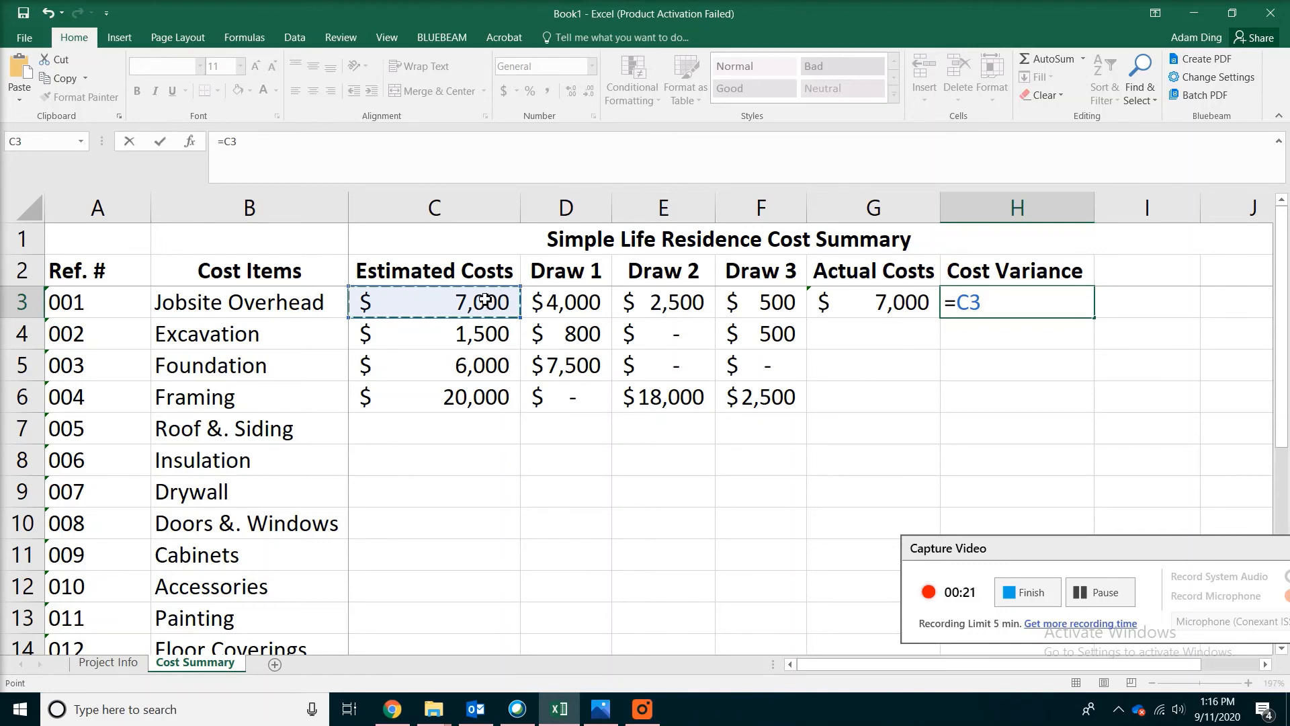
pyautogui.write('-')
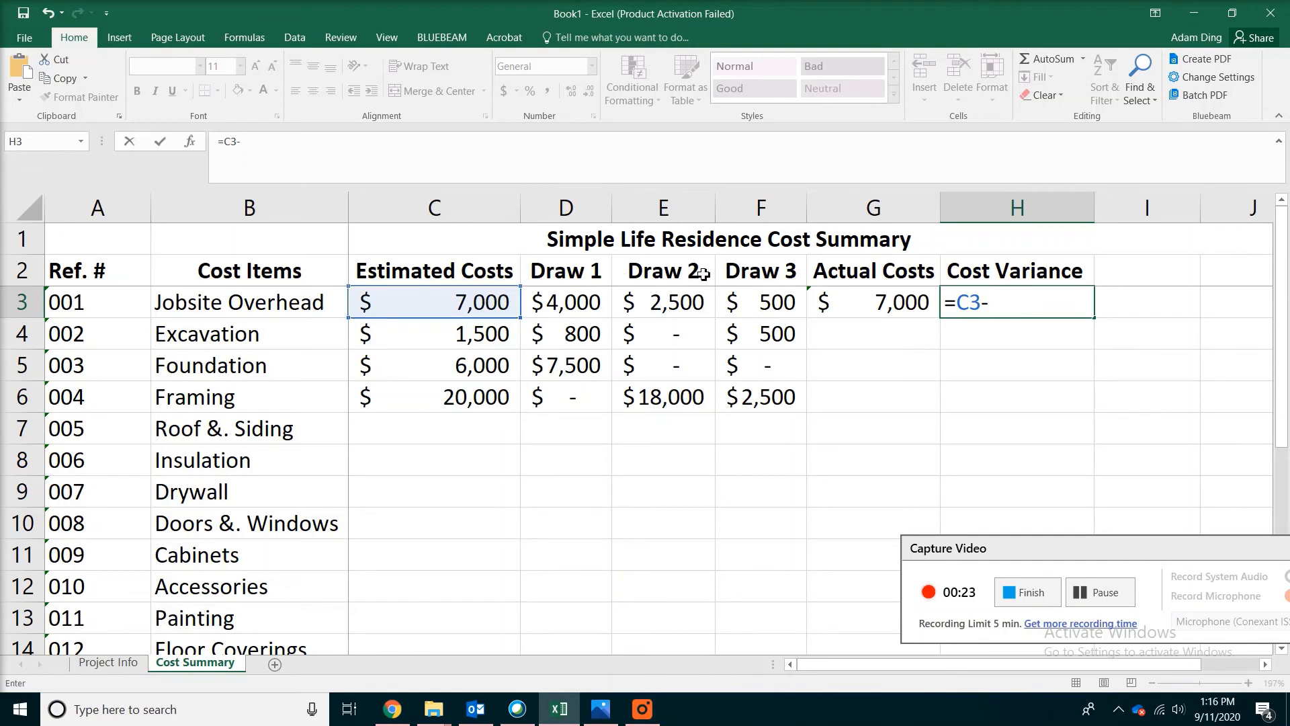
pyautogui.click(882, 306)
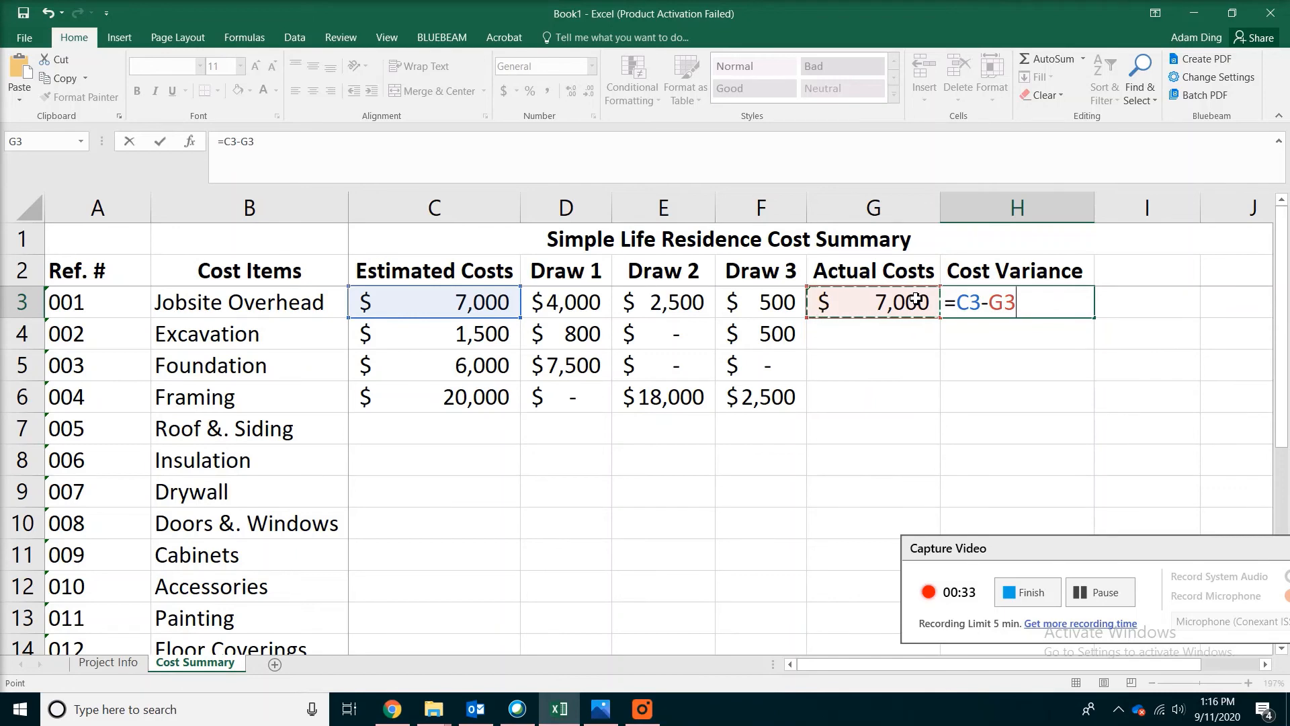
pyautogui.press('Return')
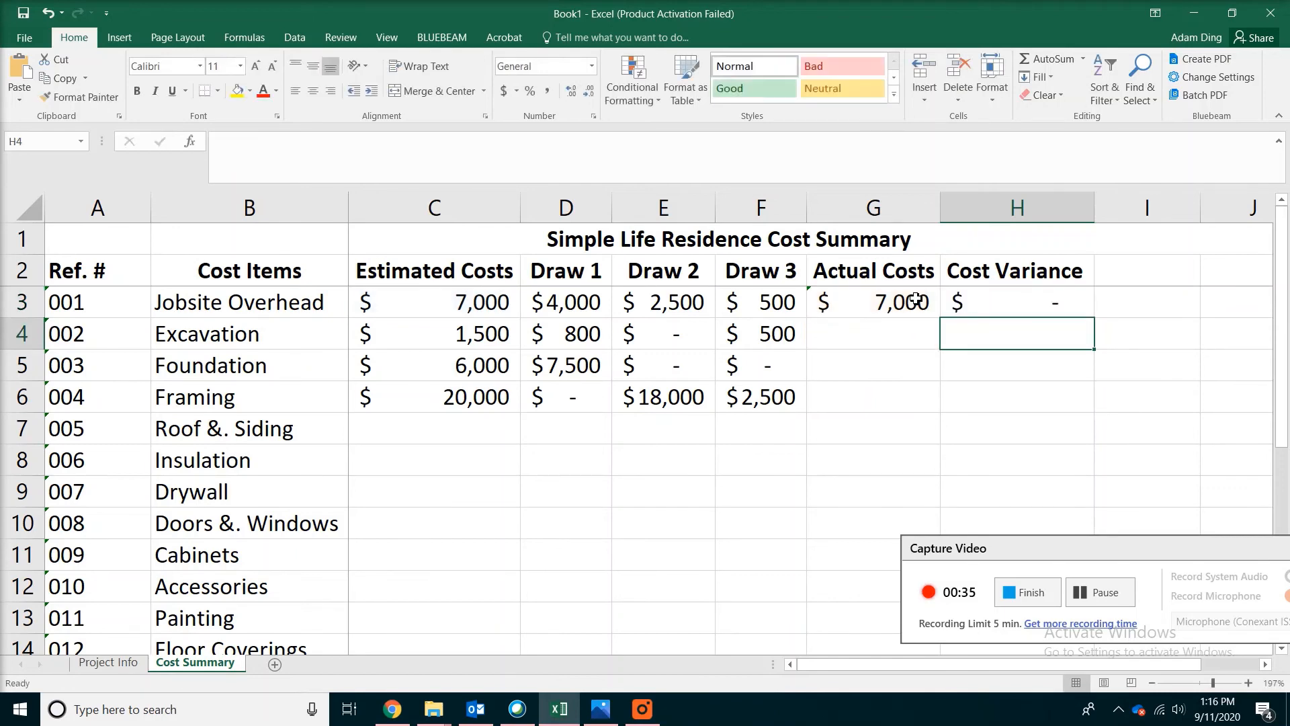
# Step: Fill the Actual Costs and Cost Variance formulas from G3:H3 down through row 6 for Excavation, Foundation and Framing
pyautogui.moveTo(861, 300); pyautogui.dragTo(1019, 304)
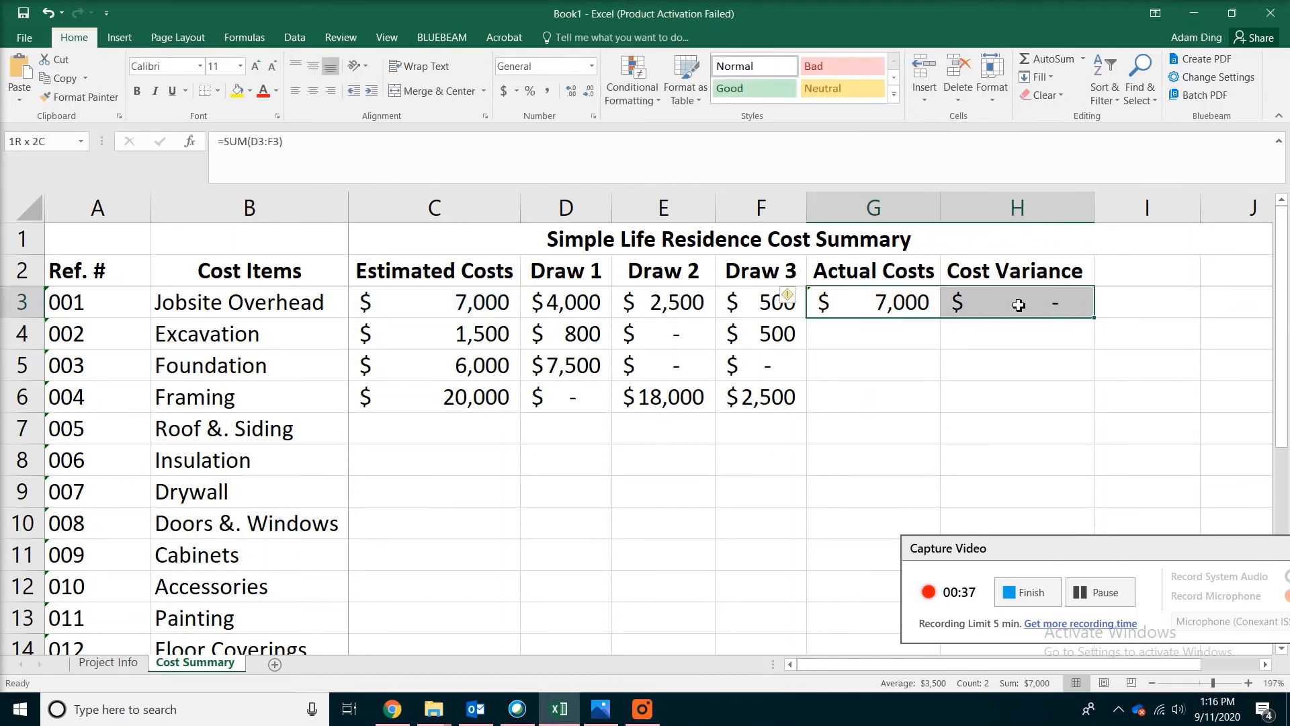
pyautogui.click(282, 299)
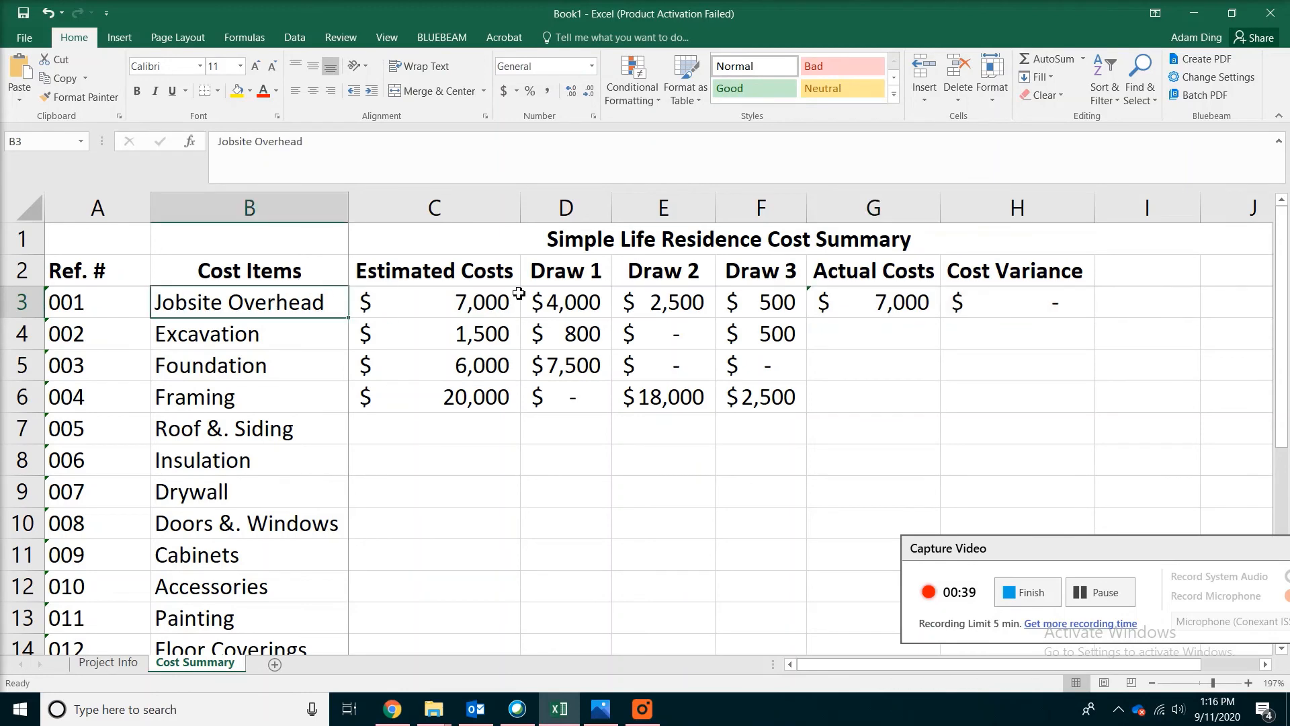
pyautogui.click(871, 307)
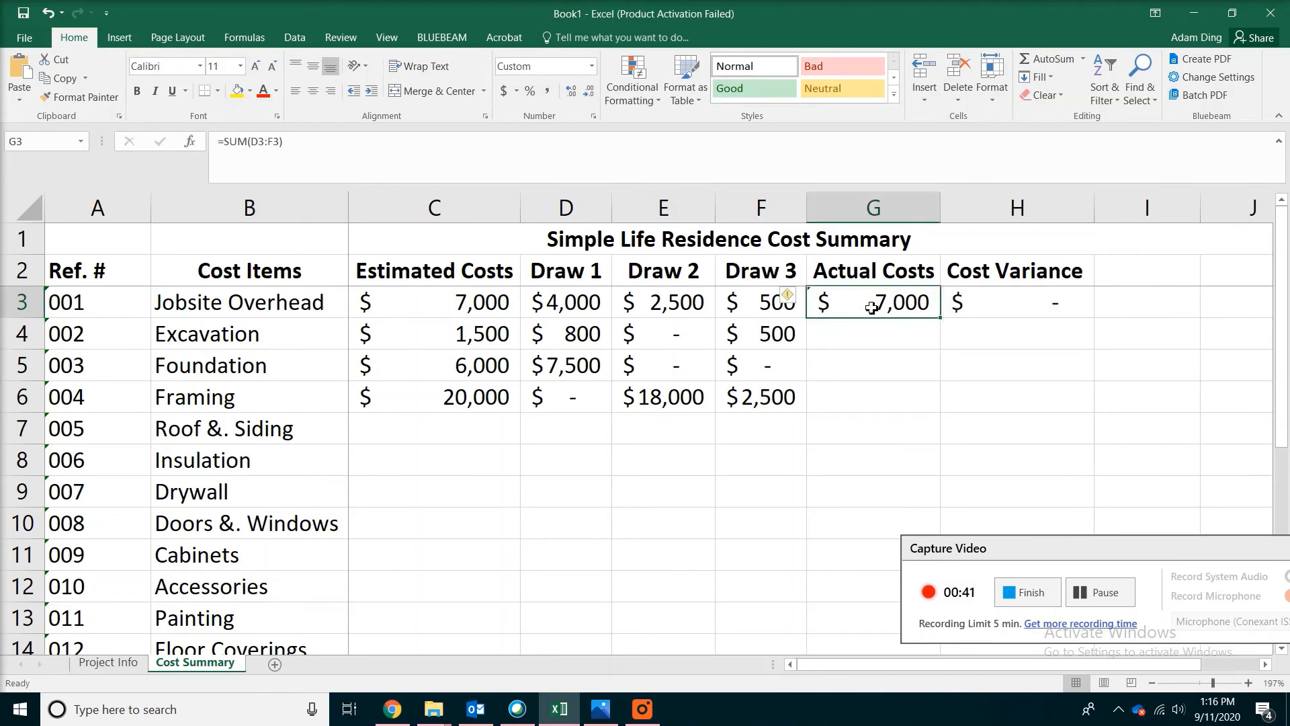
pyautogui.click(1140, 604)
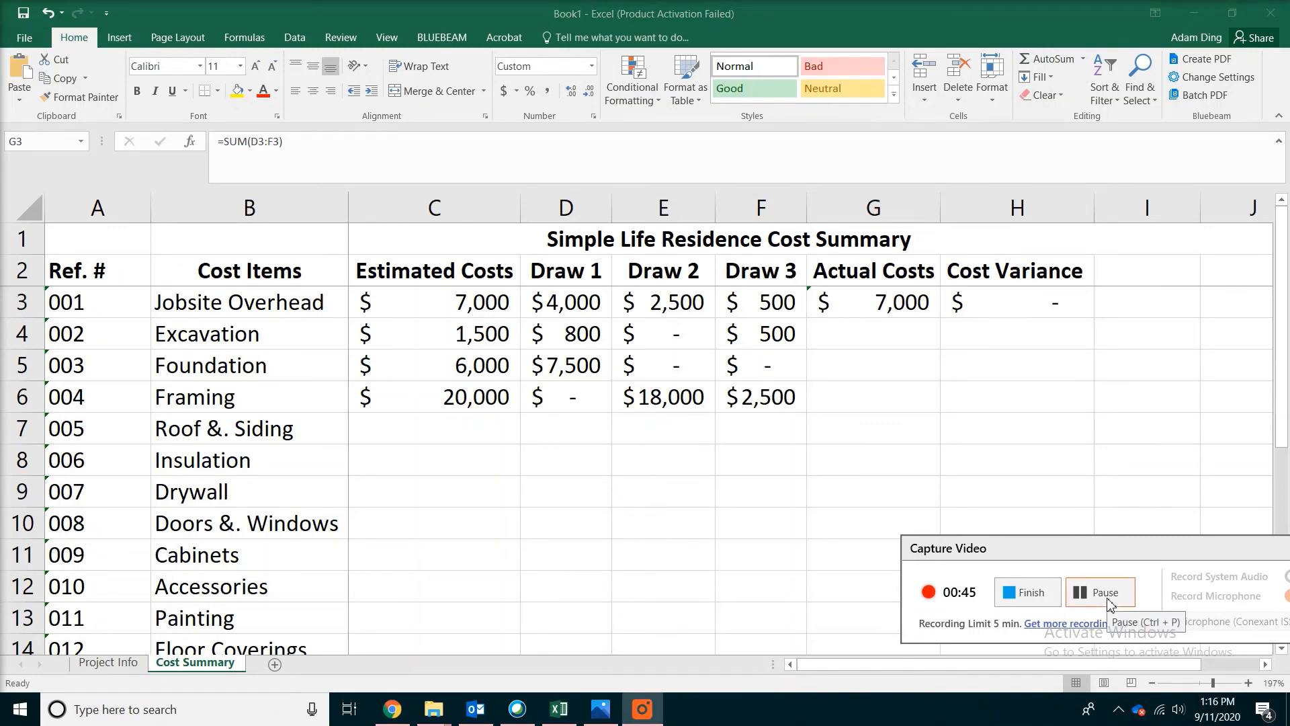
pyautogui.click(859, 309)
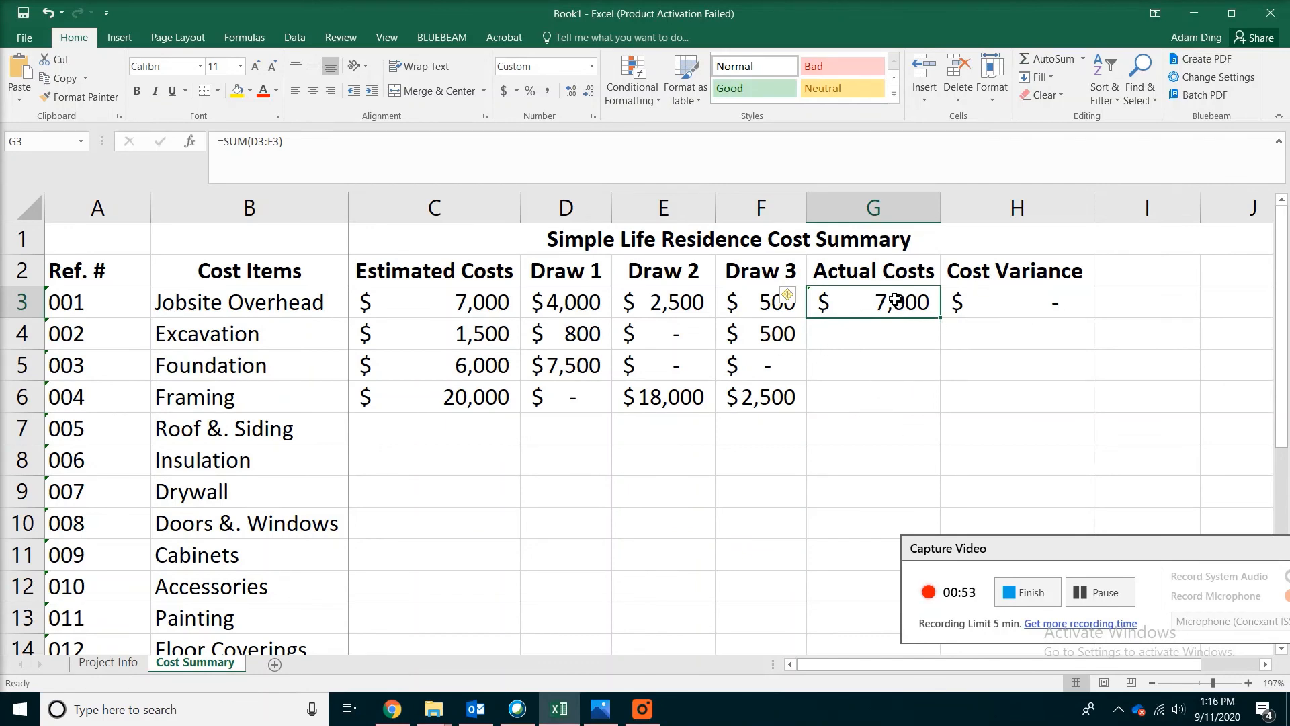
pyautogui.moveTo(895, 301); pyautogui.dragTo(997, 304)
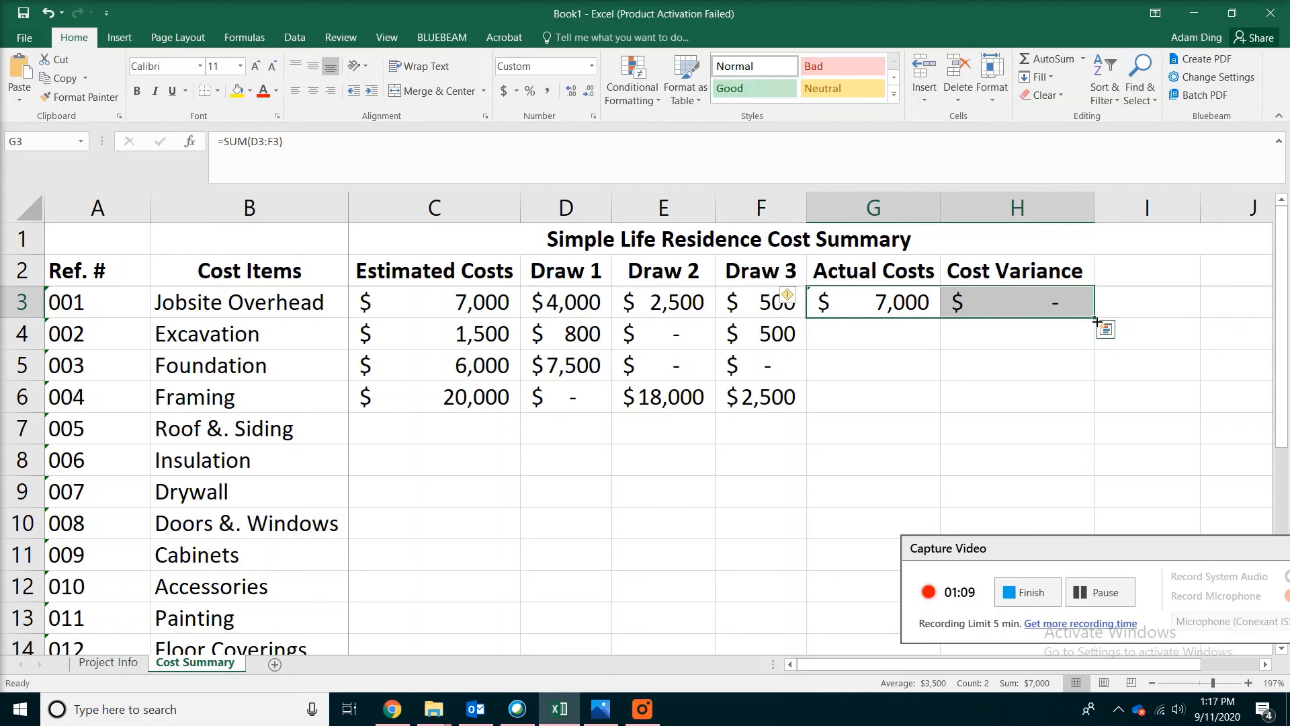
pyautogui.moveTo(1097, 321); pyautogui.dragTo(1083, 417)
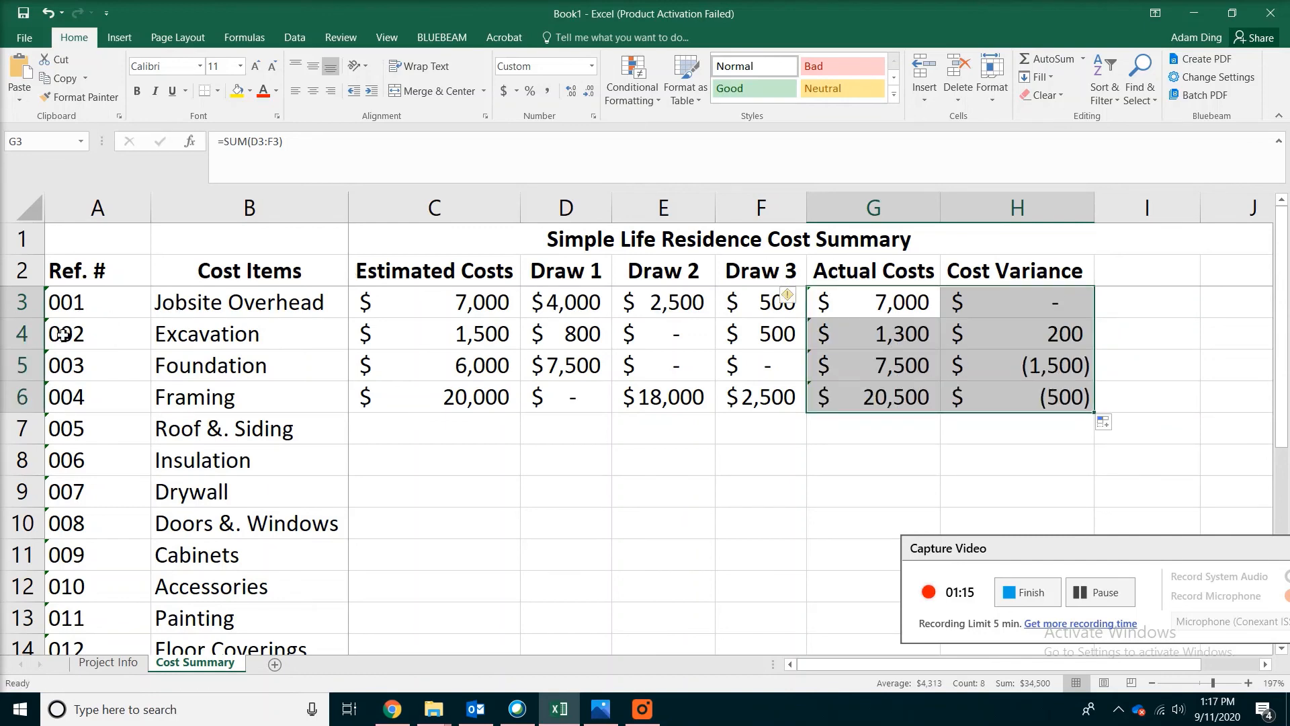
# Step: Examine the Excavation row and the cost variances of Excavation, Foundation and Framing in H4:H6
pyautogui.click(23, 334)
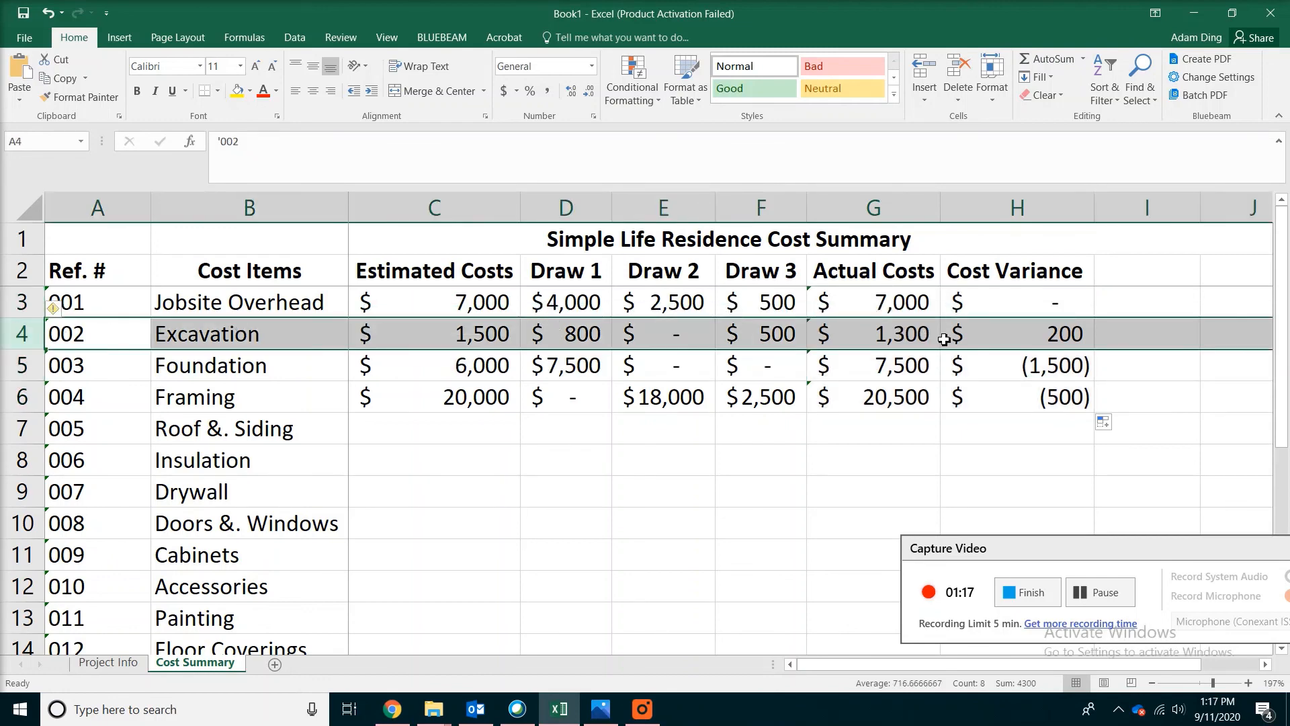
pyautogui.click(1068, 334)
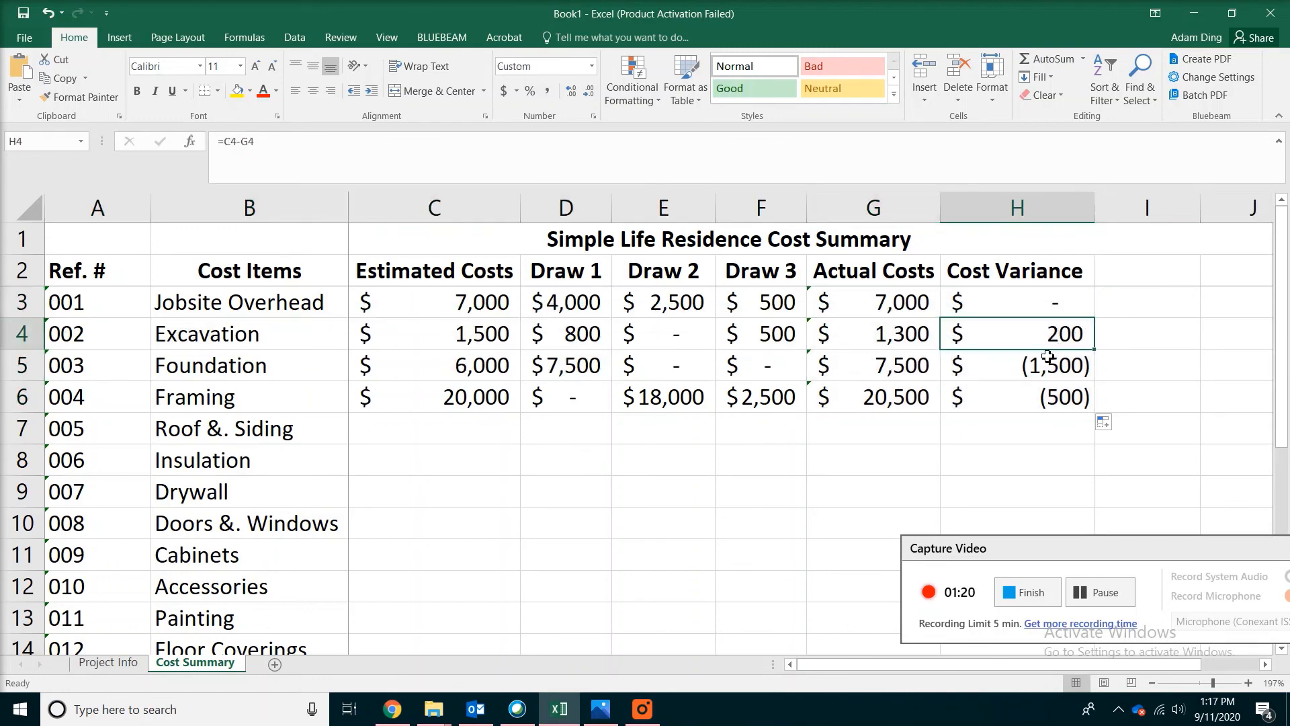
pyautogui.click(979, 366)
pyautogui.click(974, 400)
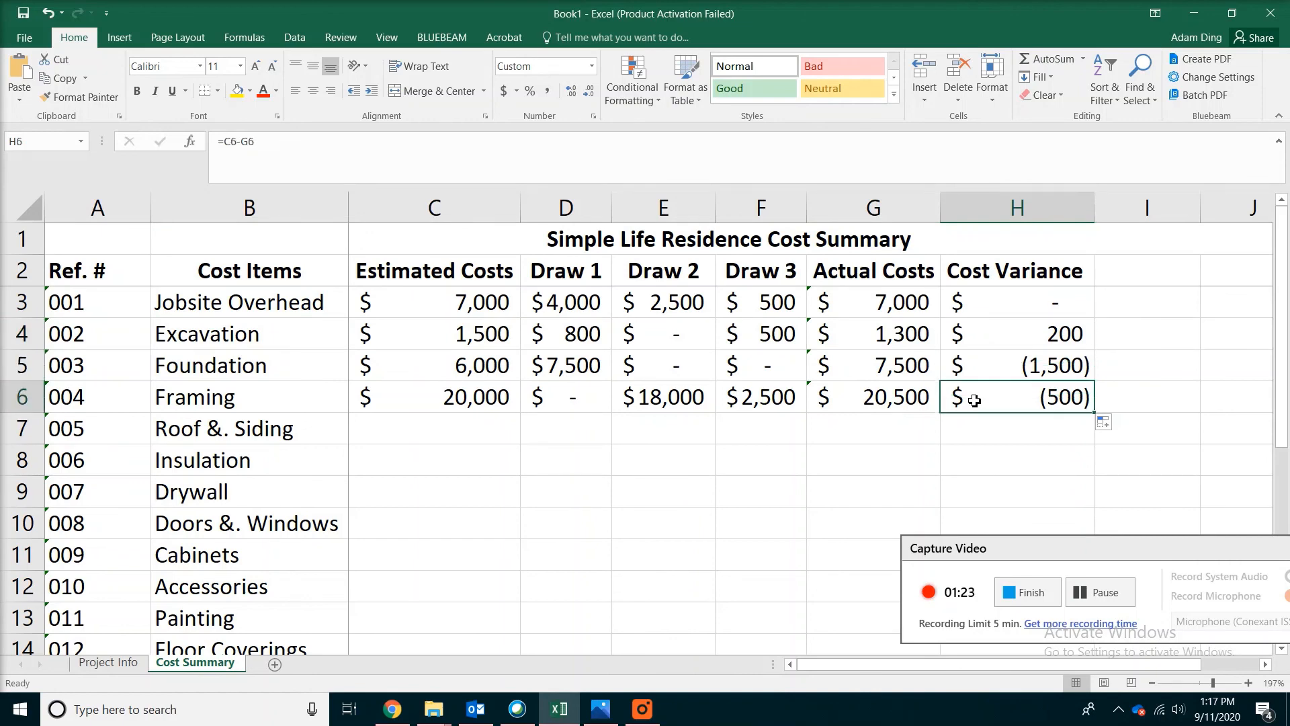
pyautogui.click(1055, 370)
pyautogui.click(1048, 397)
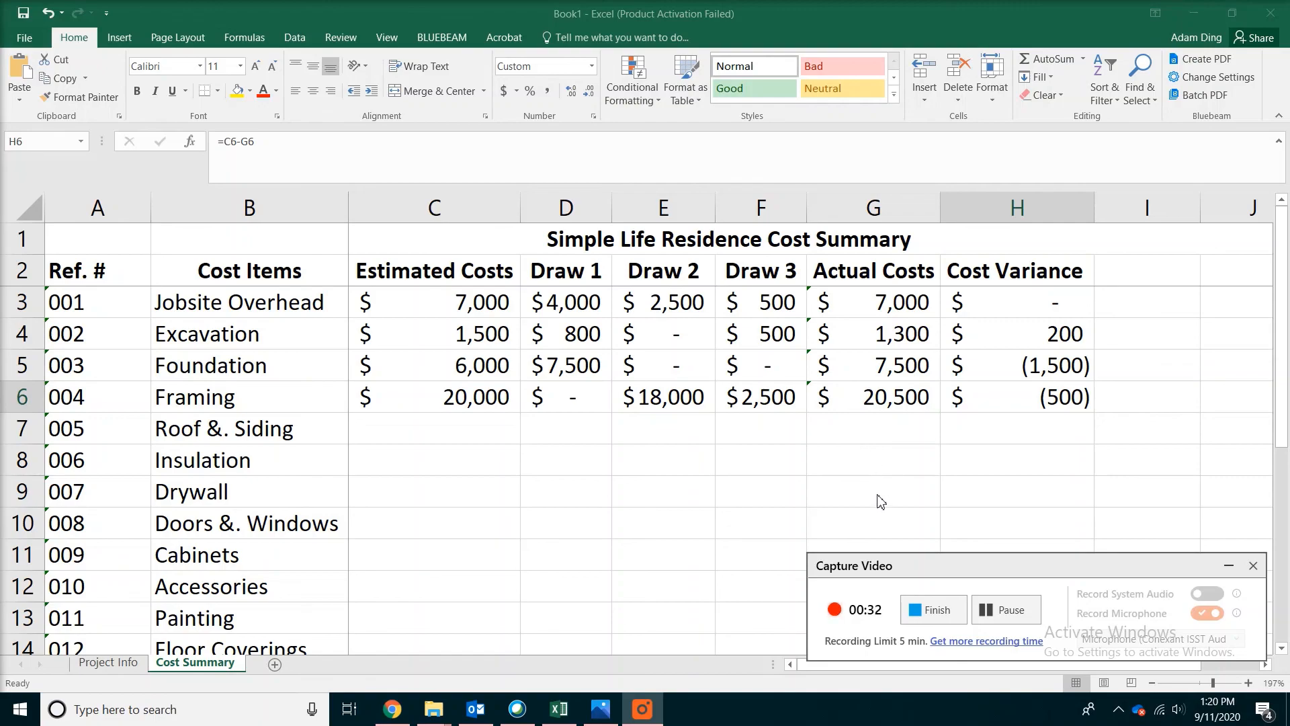
pyautogui.click(952, 618)
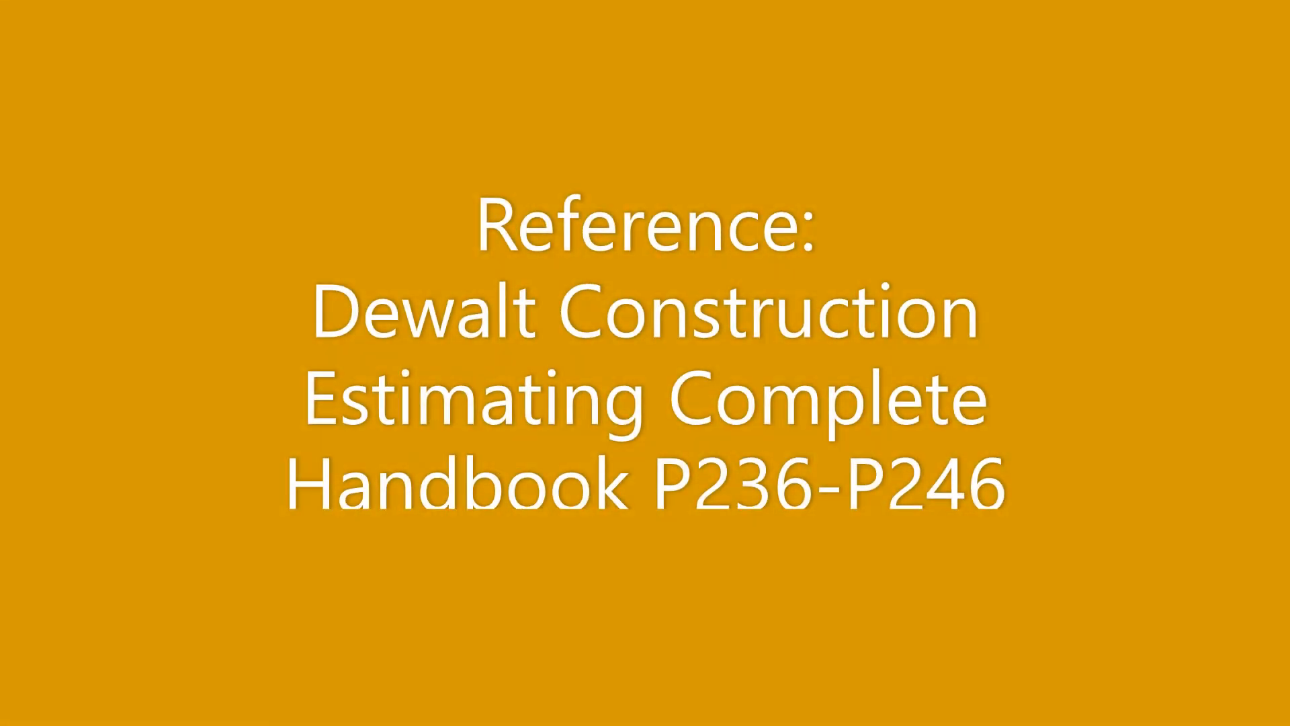